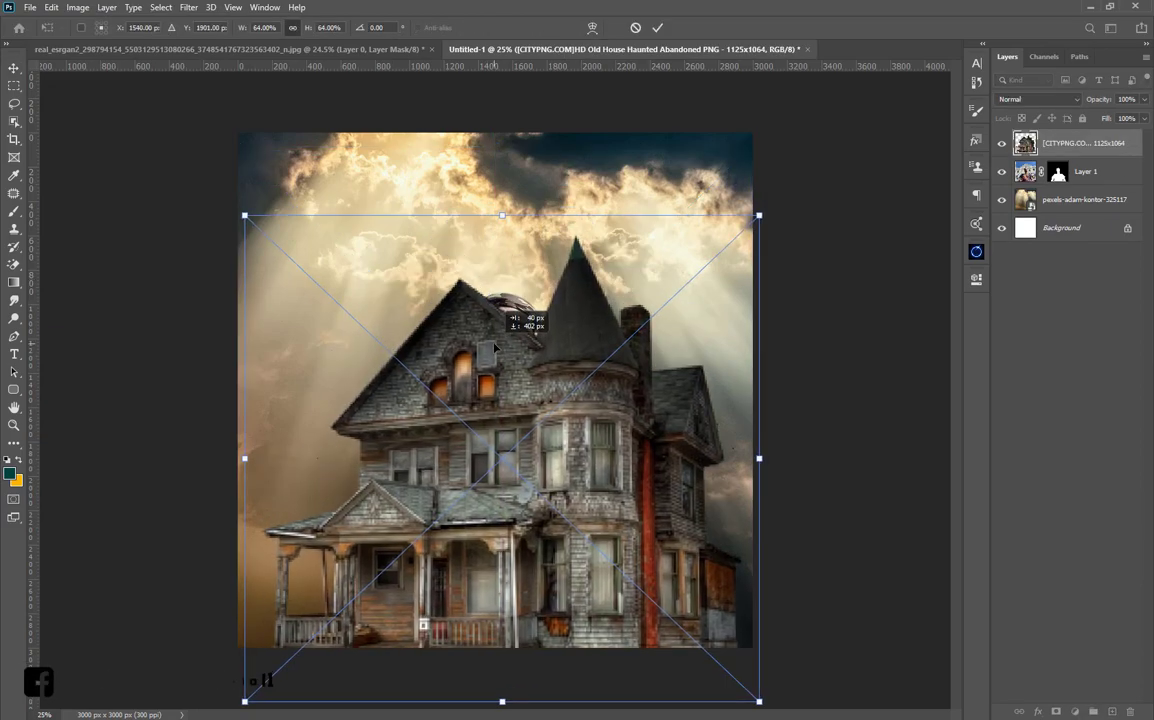
# Step: Move the placed house layer below Layer 1 and apply a perspective transform that widens the base and narrows the top of the house
pyautogui.click(592, 27)
pyautogui.moveTo(1093, 189); pyautogui.dragTo(1092, 192)
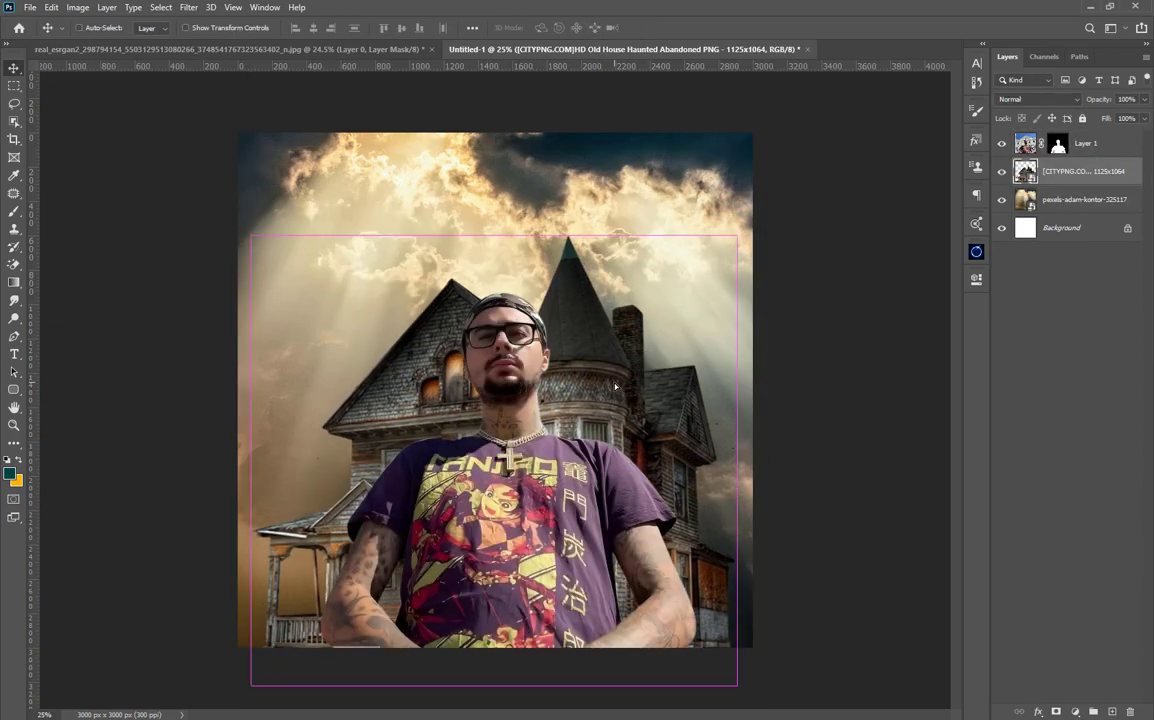
pyautogui.hotkey('ctrl', 't')
pyautogui.hotkey('ctrl', '-')
pyautogui.hotkey('ctrl', '-')
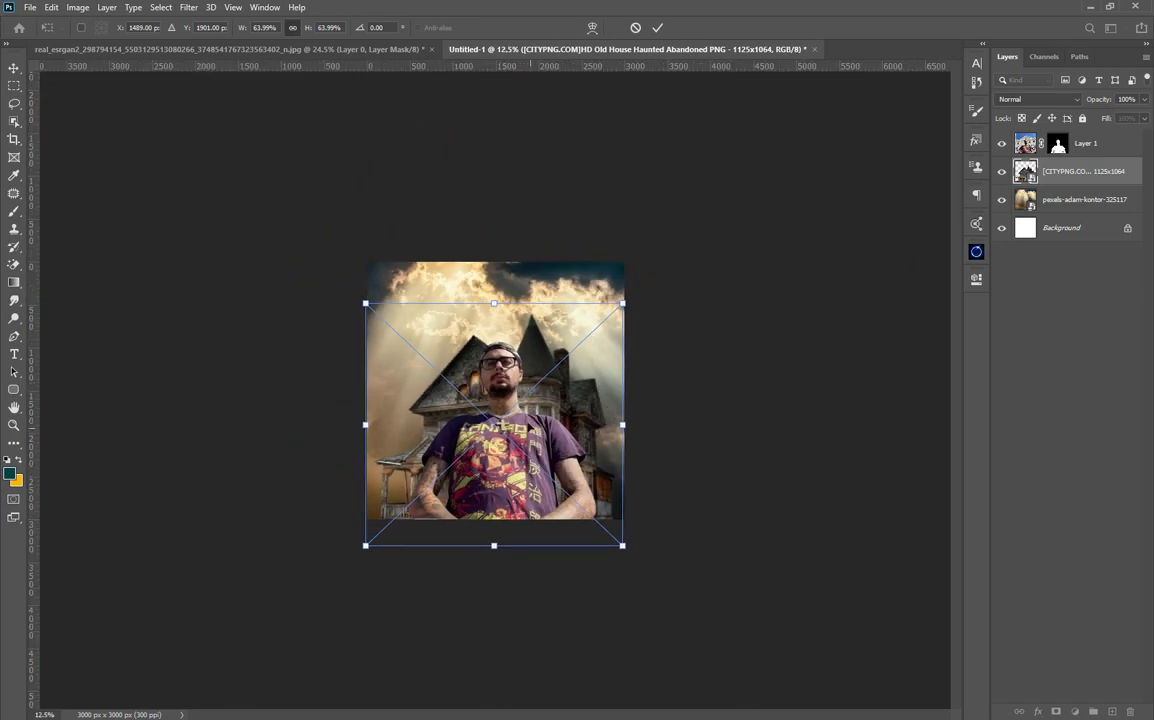
pyautogui.rightClick(521, 409)
pyautogui.click(565, 483)
pyautogui.moveTo(624, 547); pyautogui.dragTo(684, 513)
pyautogui.moveTo(624, 455); pyautogui.dragTo(610, 462)
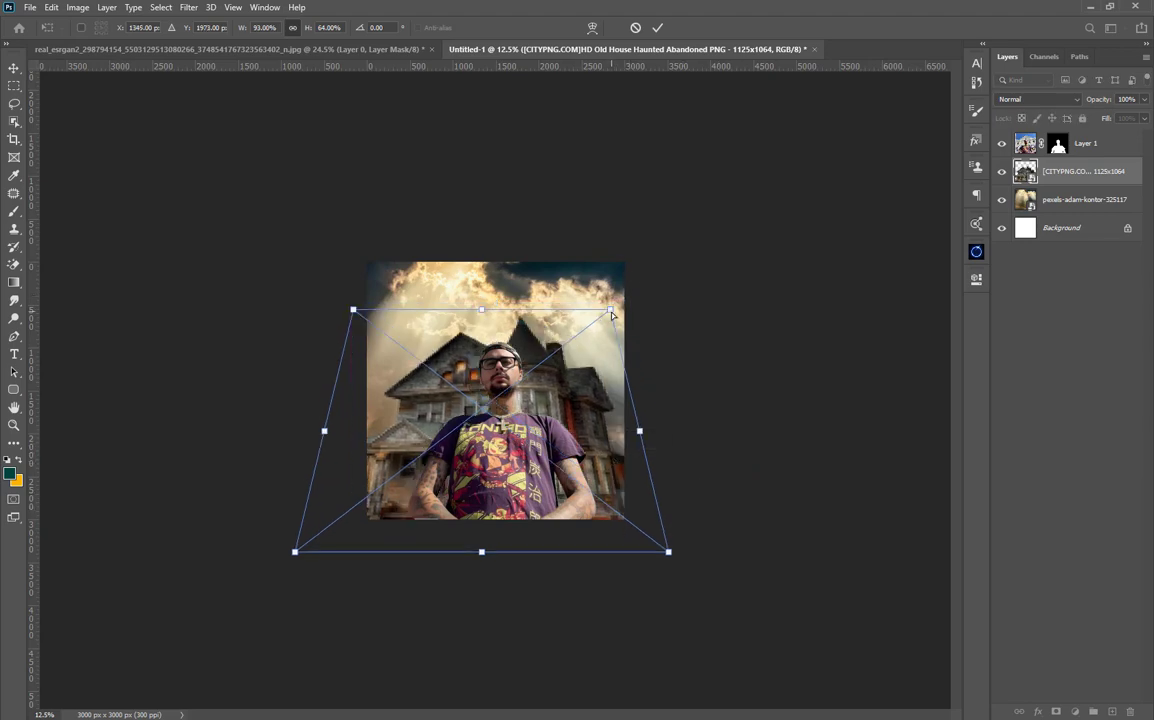
pyautogui.moveTo(612, 315); pyautogui.dragTo(590, 326)
pyautogui.click(657, 28)
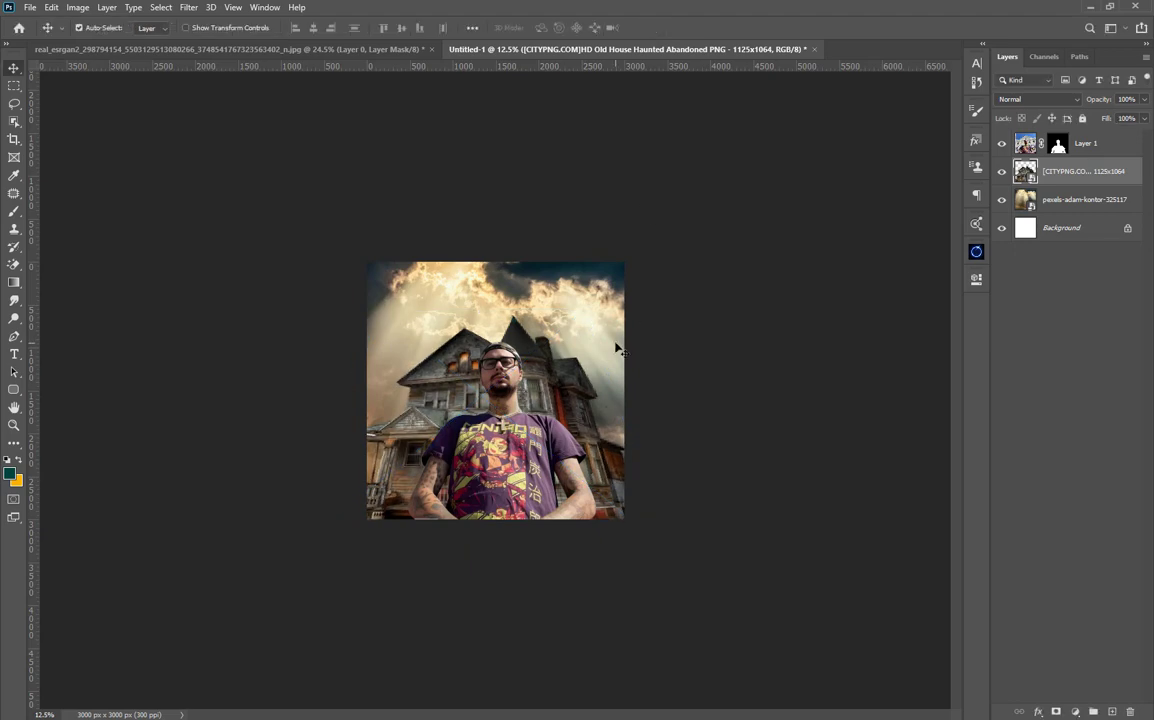
pyautogui.scroll(5, 614, 344)
pyautogui.hotkey('ctrl', 't')
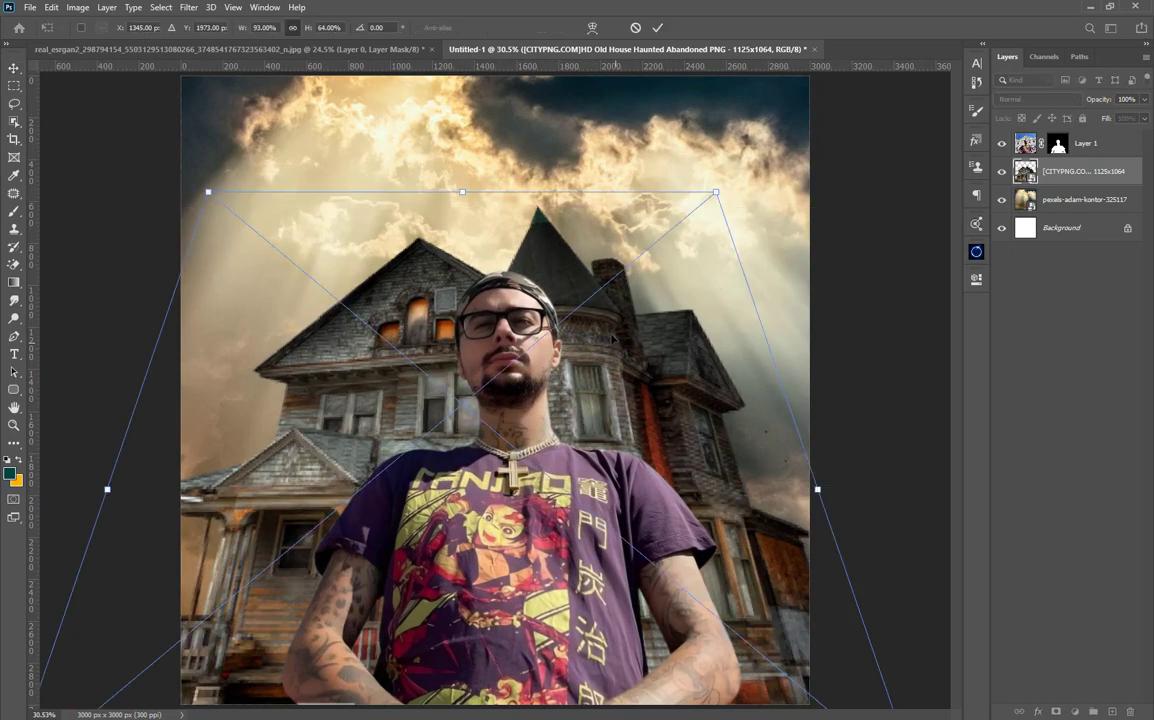
pyautogui.moveTo(247, 30); pyautogui.dragTo(262, 36)
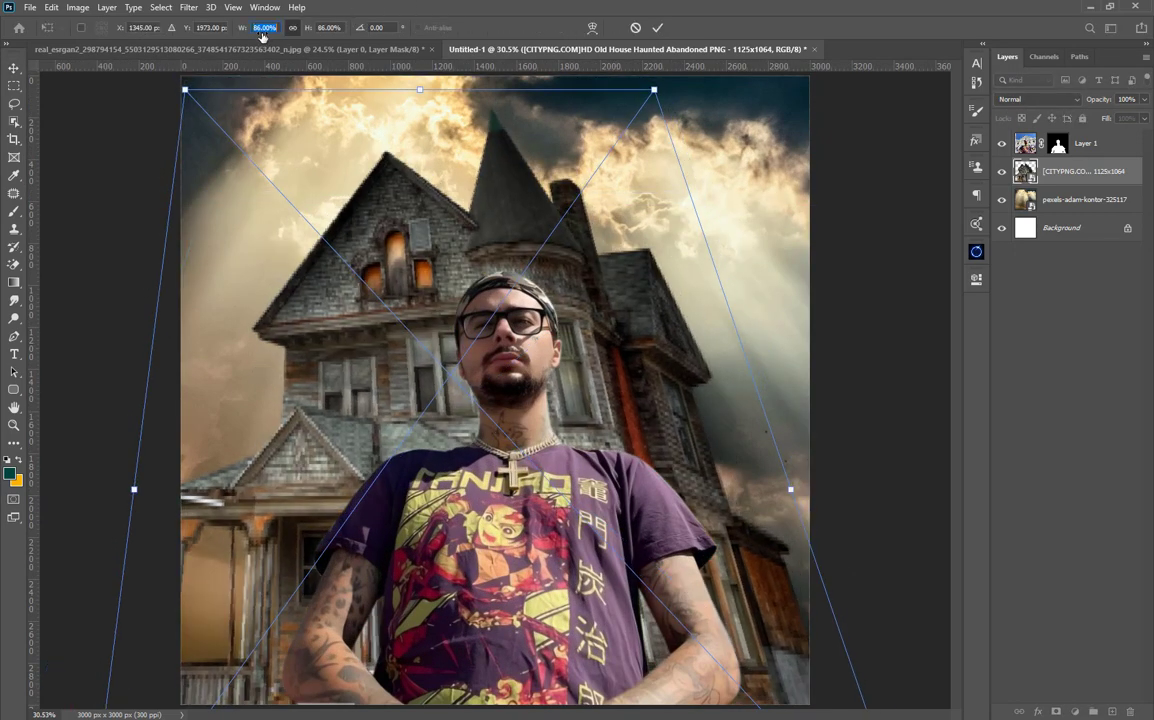
pyautogui.click(634, 29)
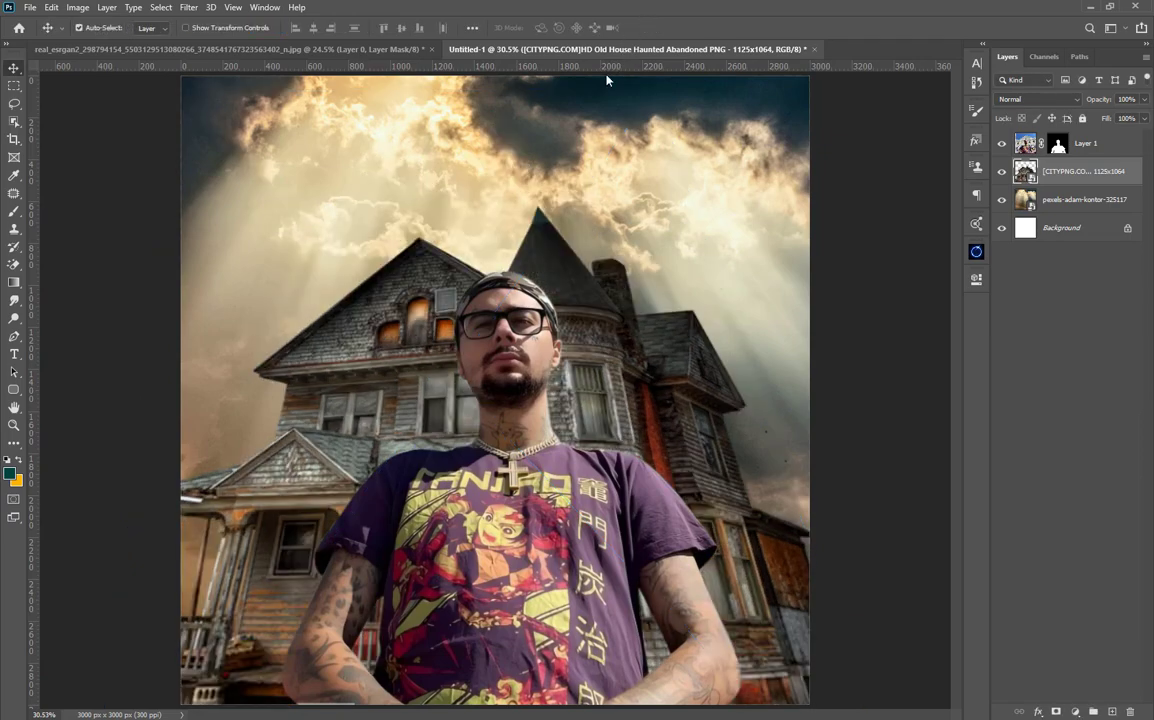
# Step: Rasterize the house layer, scale it to about 86.6%, and position it behind the man
pyautogui.rightClick(1088, 173)
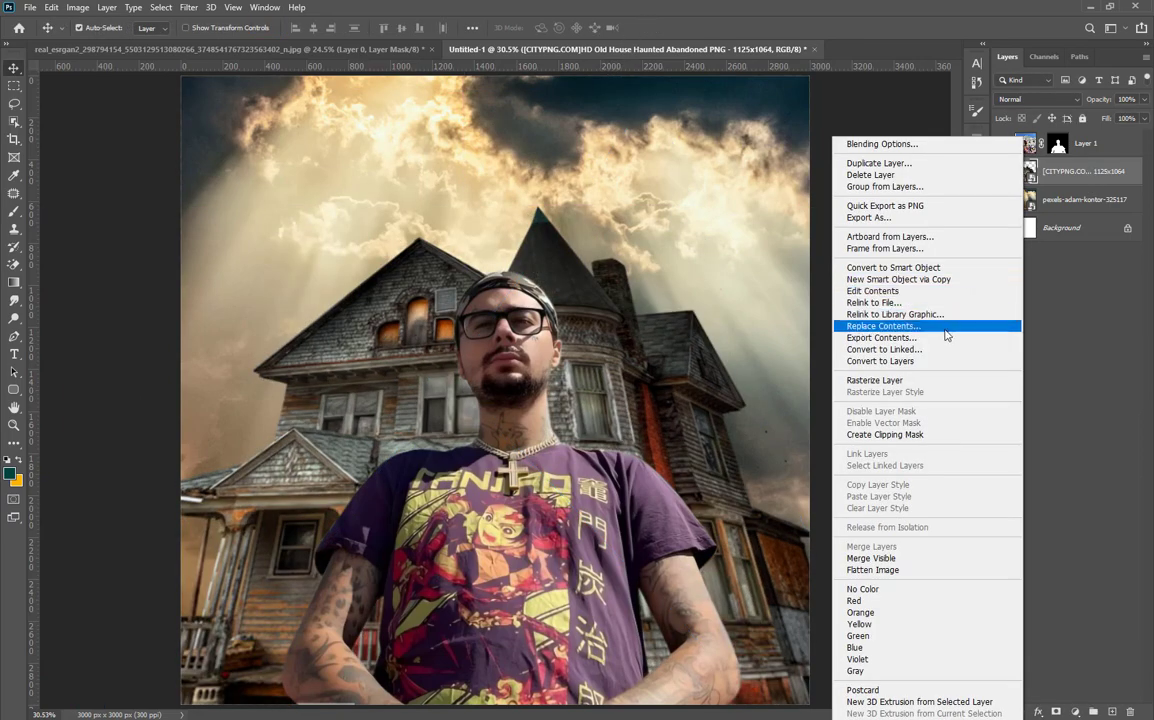
pyautogui.click(900, 379)
pyautogui.hotkey('ctrl', 't')
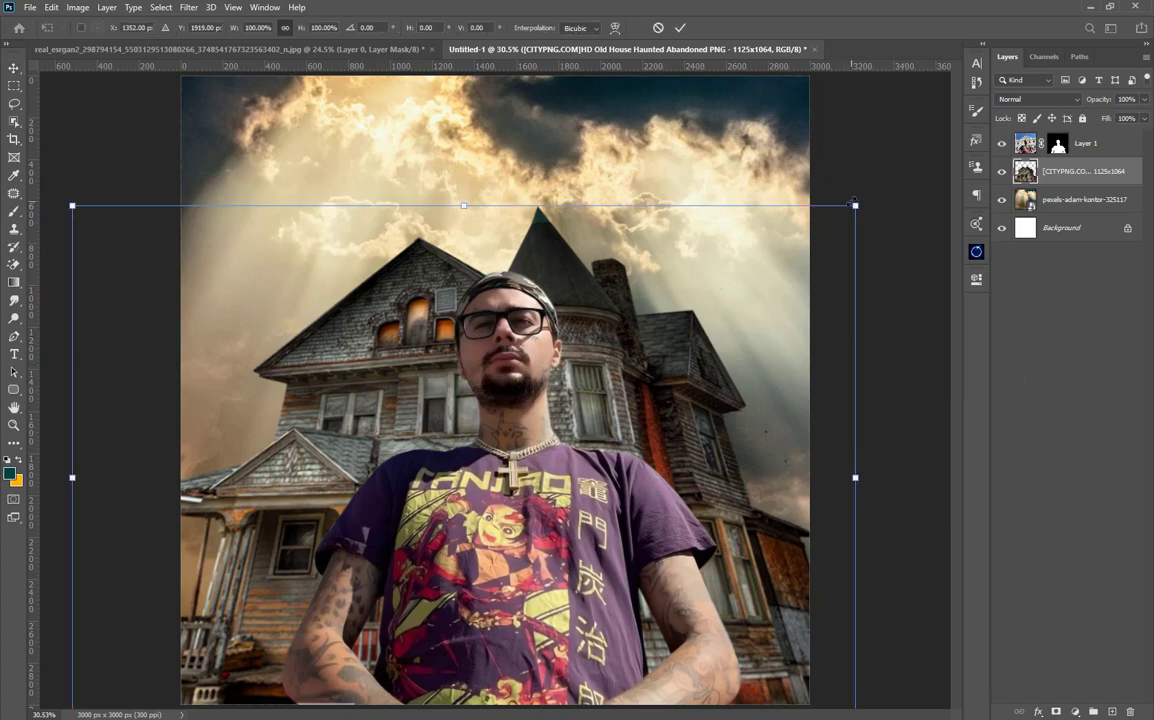
pyautogui.moveTo(853, 203); pyautogui.dragTo(670, 335)
pyautogui.moveTo(311, 408); pyautogui.dragTo(443, 382)
pyautogui.hotkey('ctrl', '-')
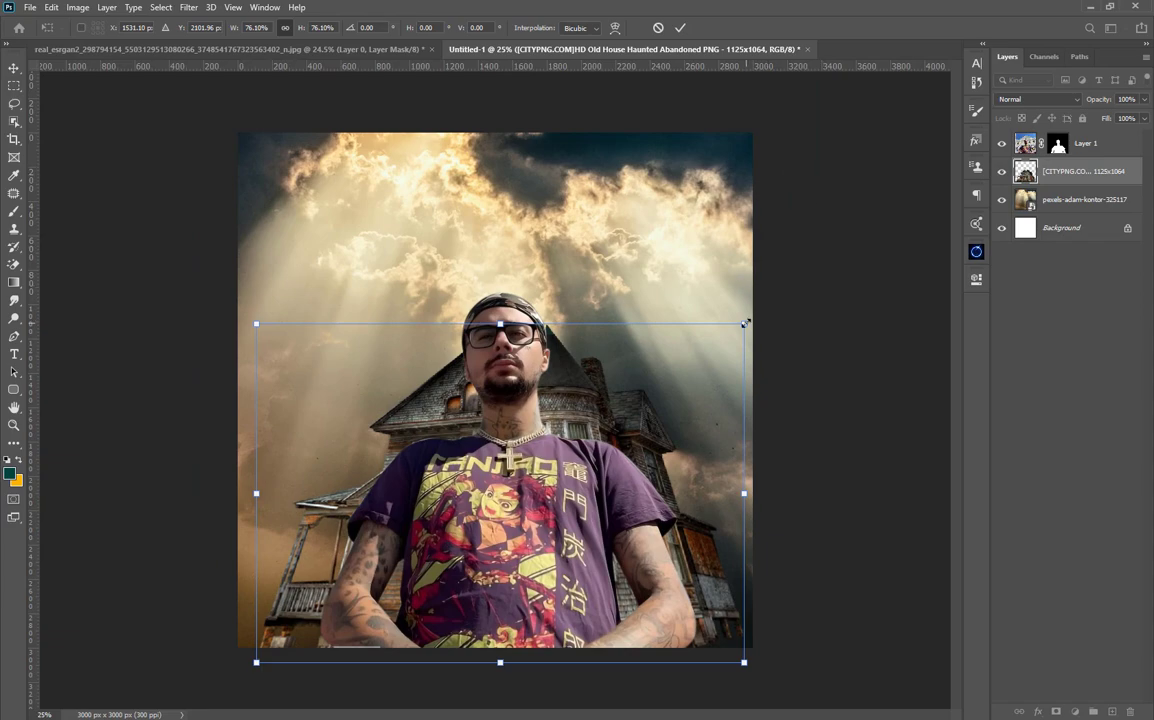
pyautogui.moveTo(744, 323); pyautogui.dragTo(805, 280)
pyautogui.moveTo(723, 354); pyautogui.dragTo(685, 352)
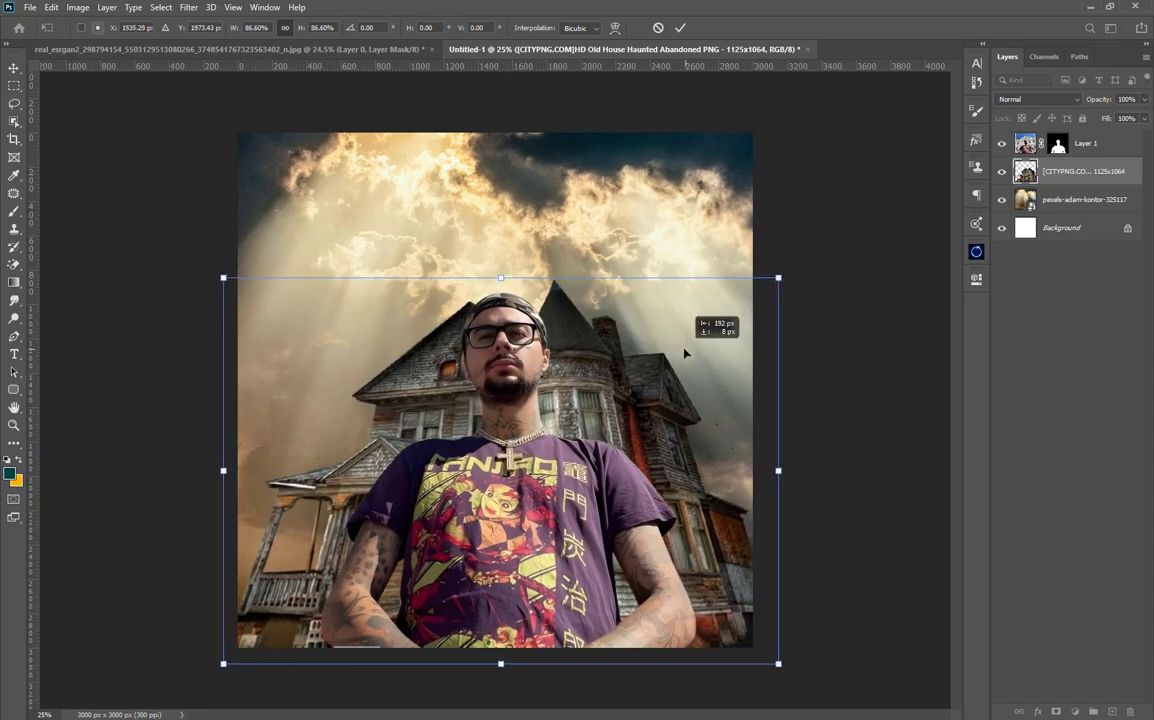
pyautogui.click(681, 28)
# Step: Scale the man on Layer 1 to 113% and move the layer up until its lower edge meets the canvas edge
pyautogui.keyDown('ctrl'); pyautogui.click(527, 463); pyautogui.keyUp('ctrl')
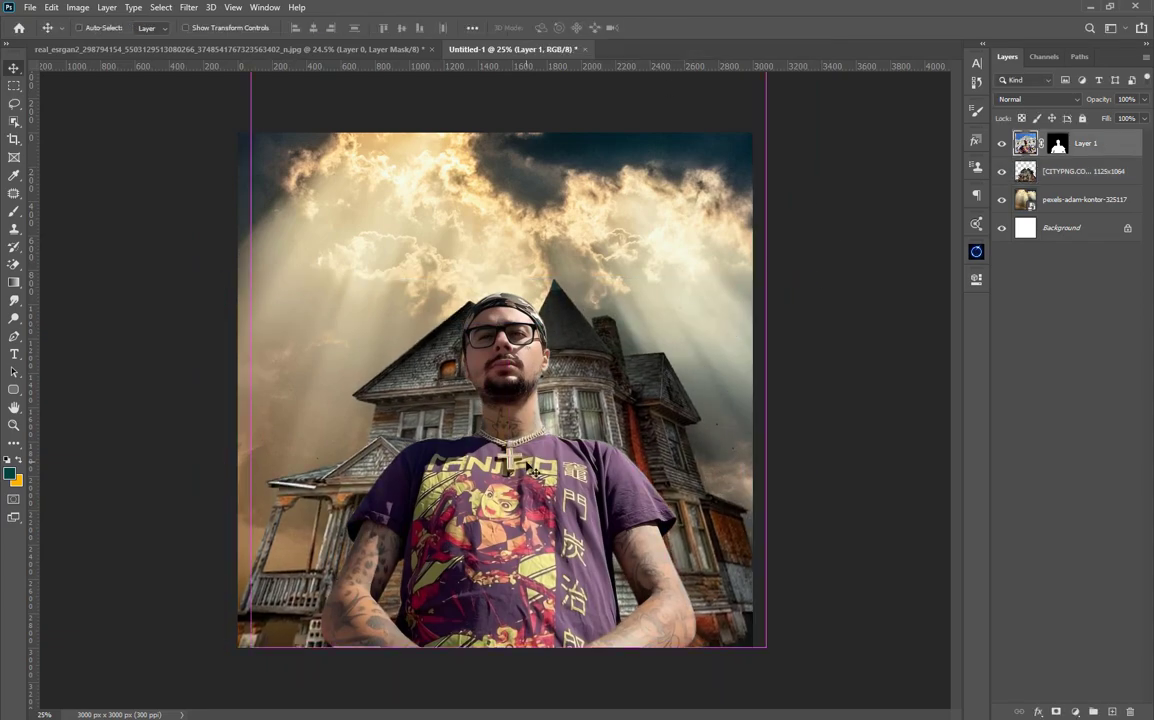
pyautogui.hotkey('ctrl', 't')
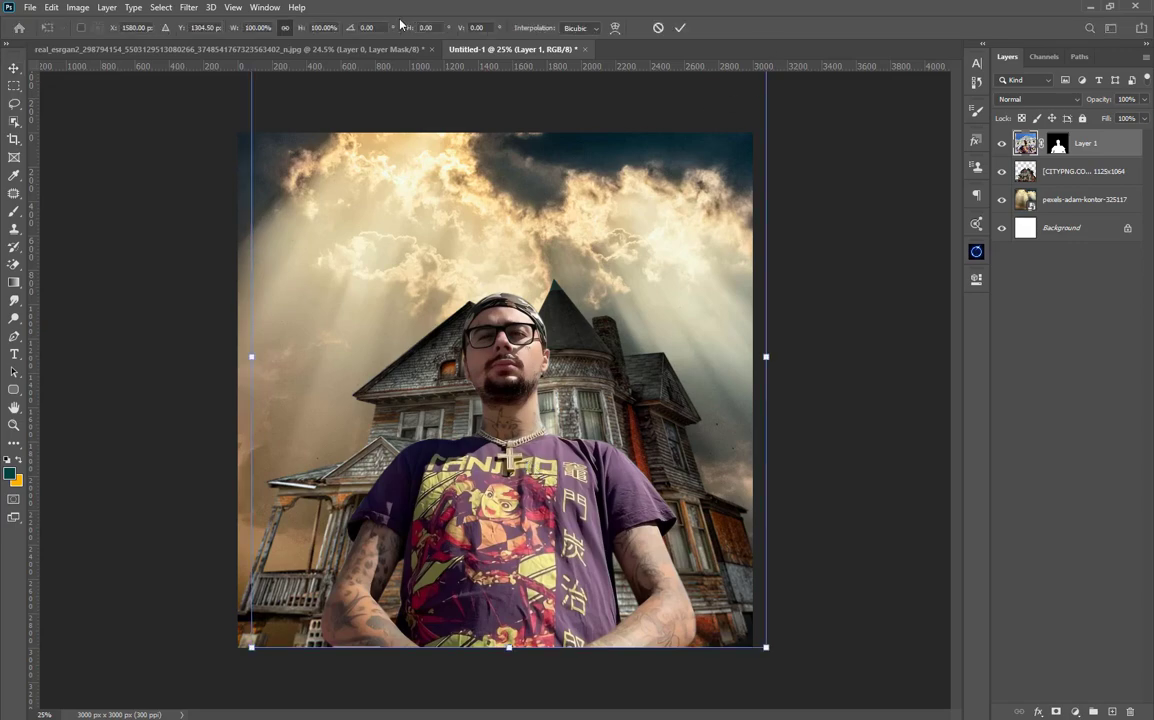
pyautogui.moveTo(319, 27); pyautogui.dragTo(328, 26)
pyautogui.moveTo(619, 468); pyautogui.dragTo(617, 430)
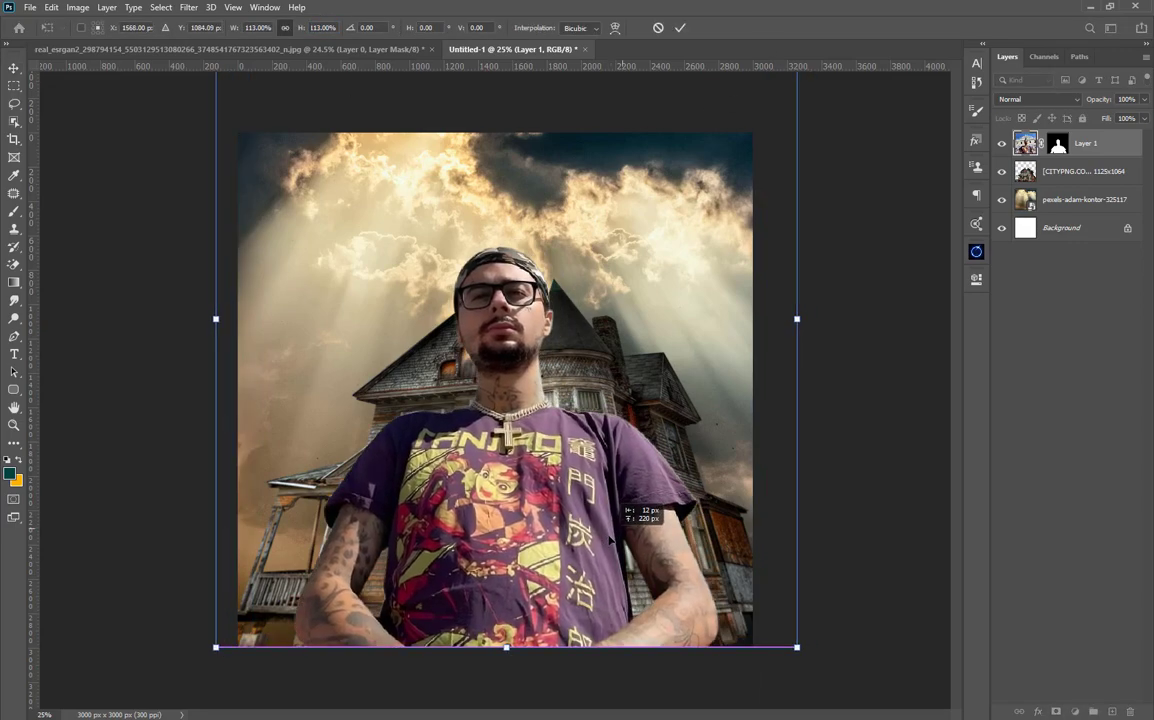
pyautogui.click(681, 28)
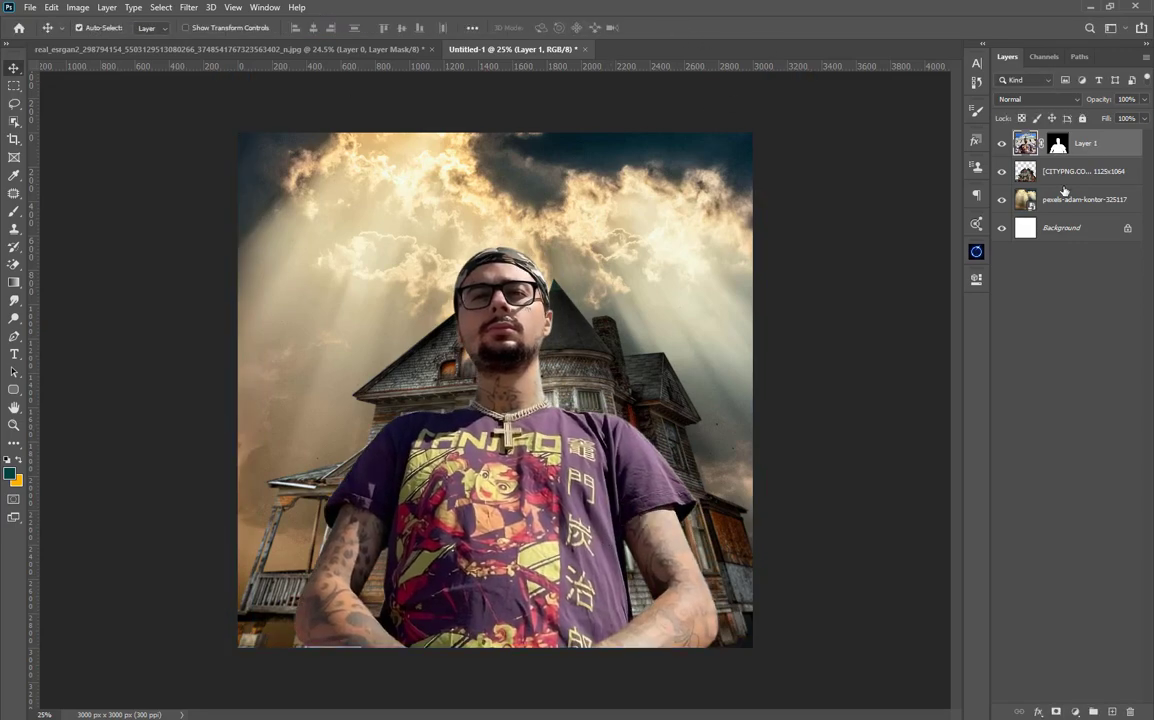
# Step: Hide Layer 1 and the house layer, leaving the sky layer selected
pyautogui.click(1063, 180)
pyautogui.click(1083, 147)
pyautogui.click(1001, 171)
pyautogui.click(1085, 199)
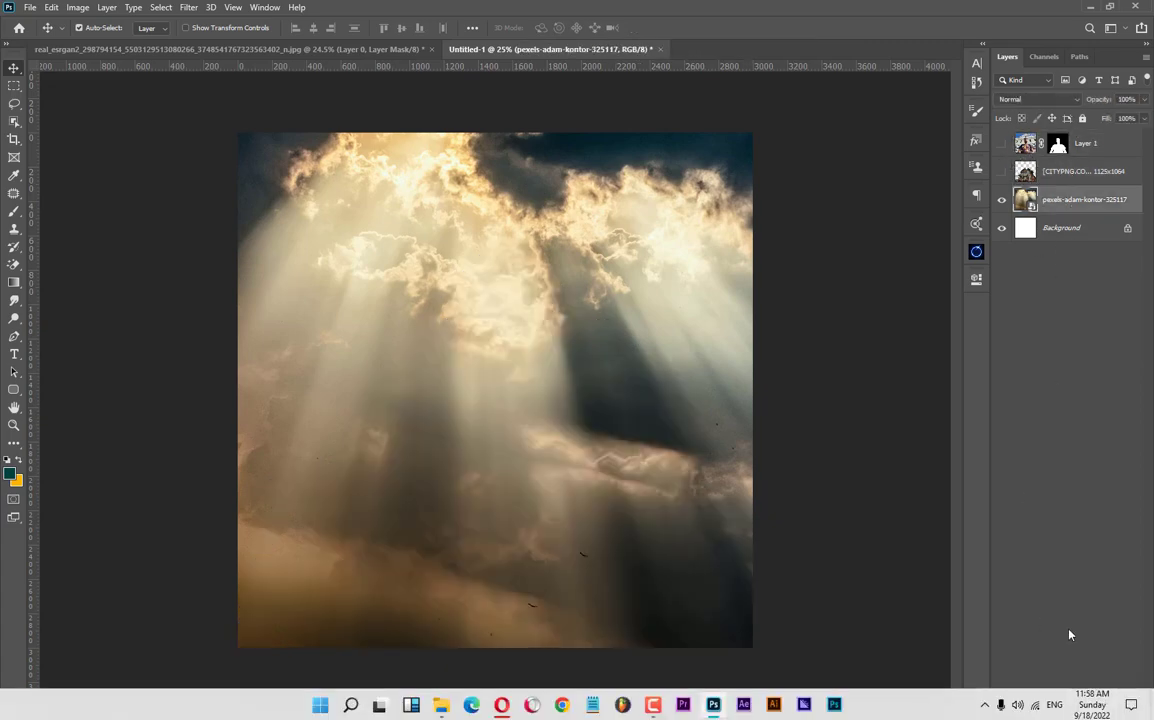
# Step: Add a Black & White adjustment above the sky with Reds -94, Yellows 92, Greens 117 and Cyans -29
pyautogui.click(1076, 711)
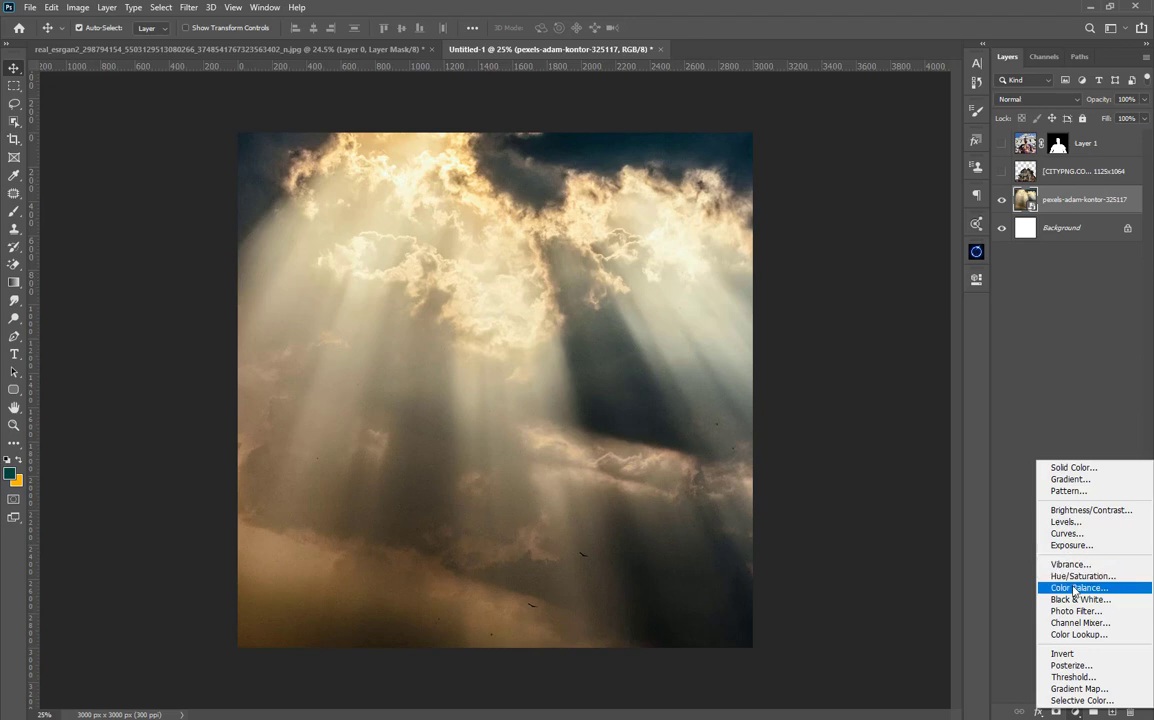
pyautogui.click(1065, 603)
pyautogui.moveTo(856, 372); pyautogui.dragTo(813, 367)
pyautogui.moveTo(864, 400)
pyautogui.mouseDown()
pyautogui.moveTo(848, 400)
pyautogui.moveTo(873, 400)
pyautogui.mouseUp()
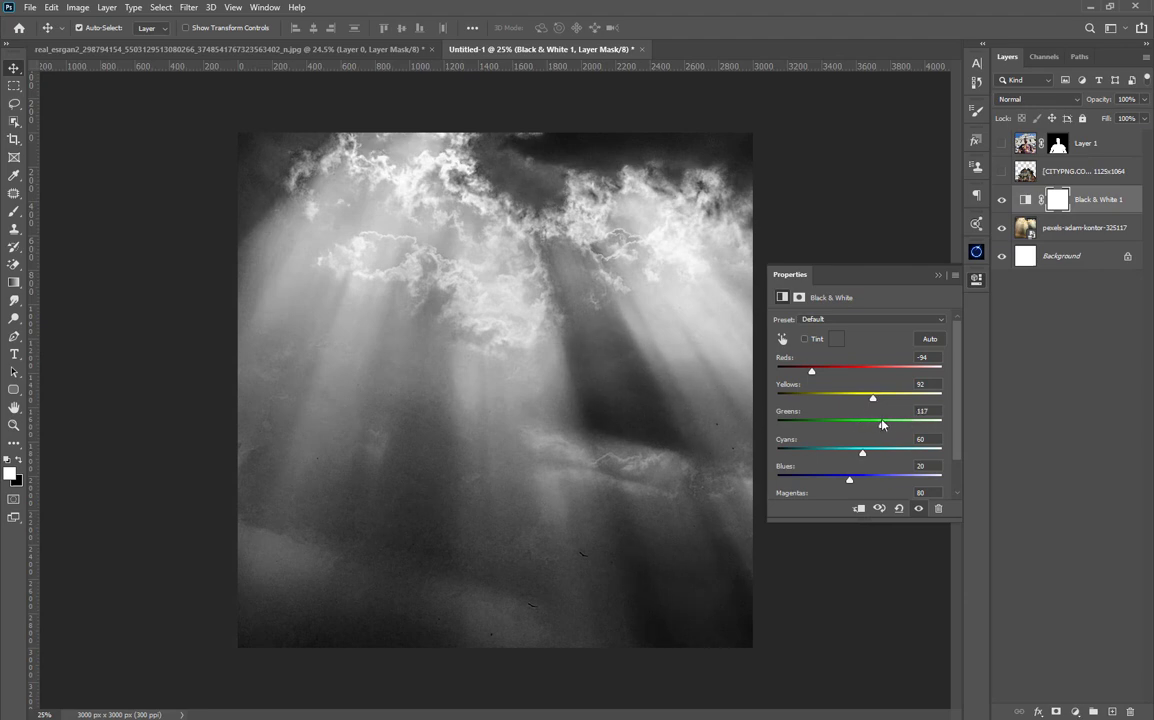
pyautogui.moveTo(867, 453); pyautogui.dragTo(834, 452)
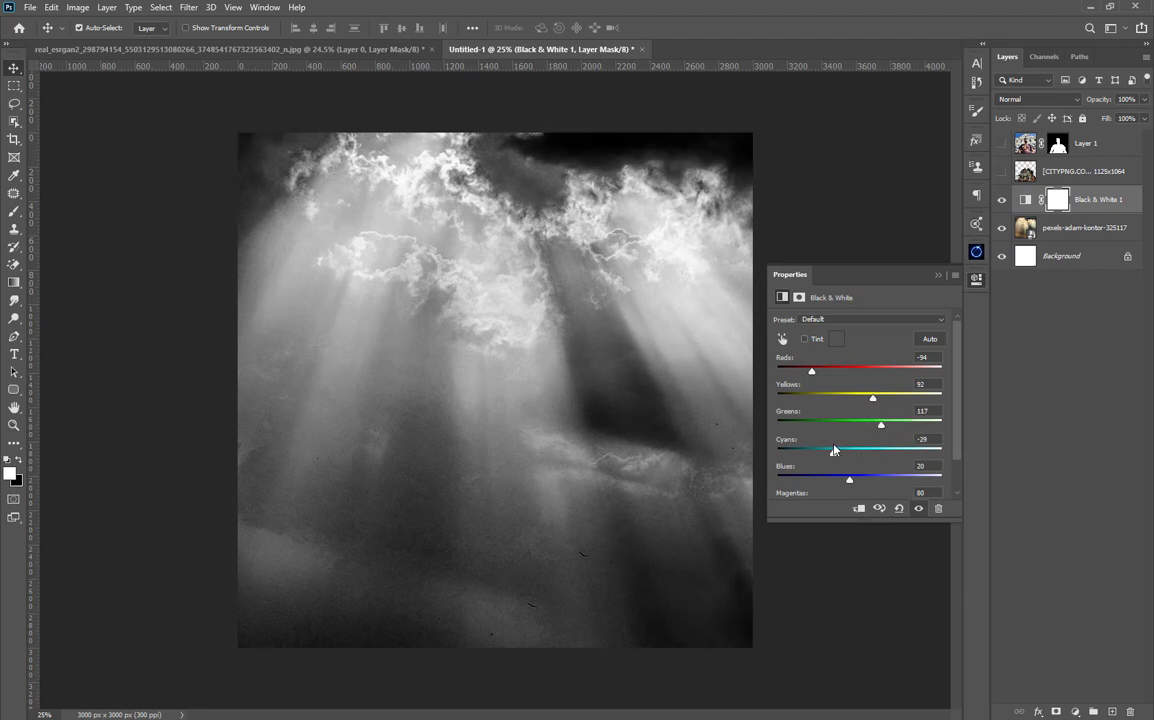
pyautogui.click(938, 275)
# Step: Show the house layer and add a Black & White adjustment clipped to it with Reds -77 and Yellows -123
pyautogui.click(1002, 172)
pyautogui.click(1079, 176)
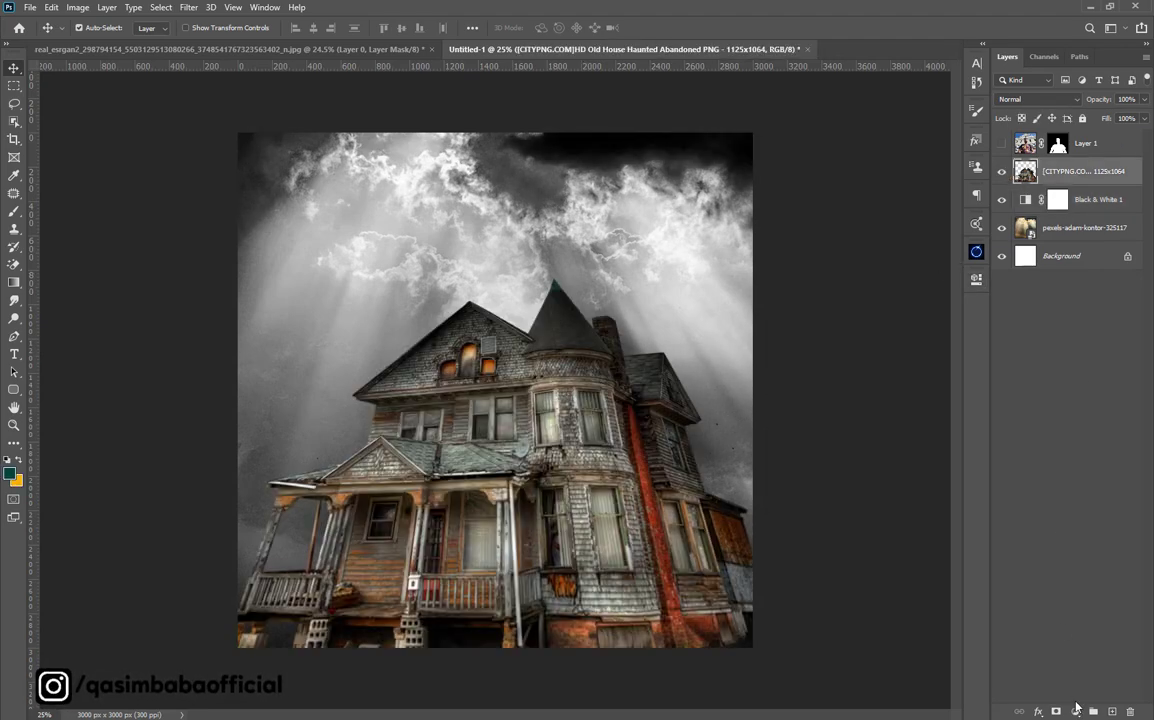
pyautogui.click(1076, 708)
pyautogui.click(975, 543)
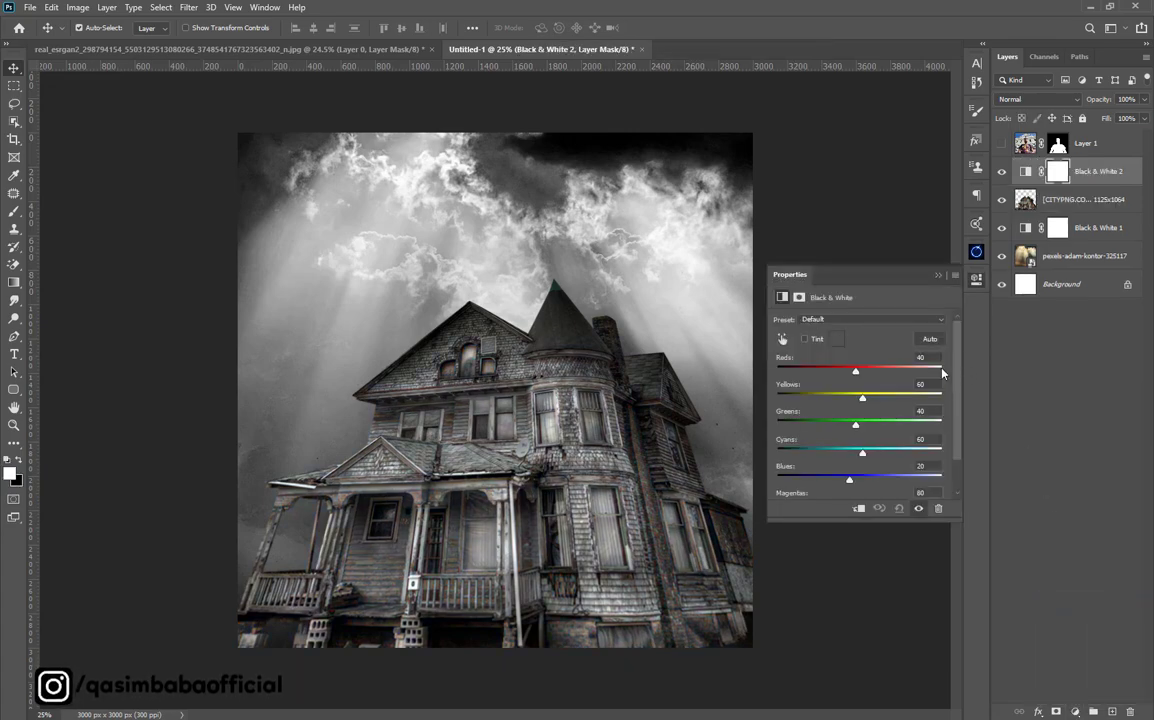
pyautogui.click(858, 508)
pyautogui.moveTo(855, 372); pyautogui.dragTo(809, 396)
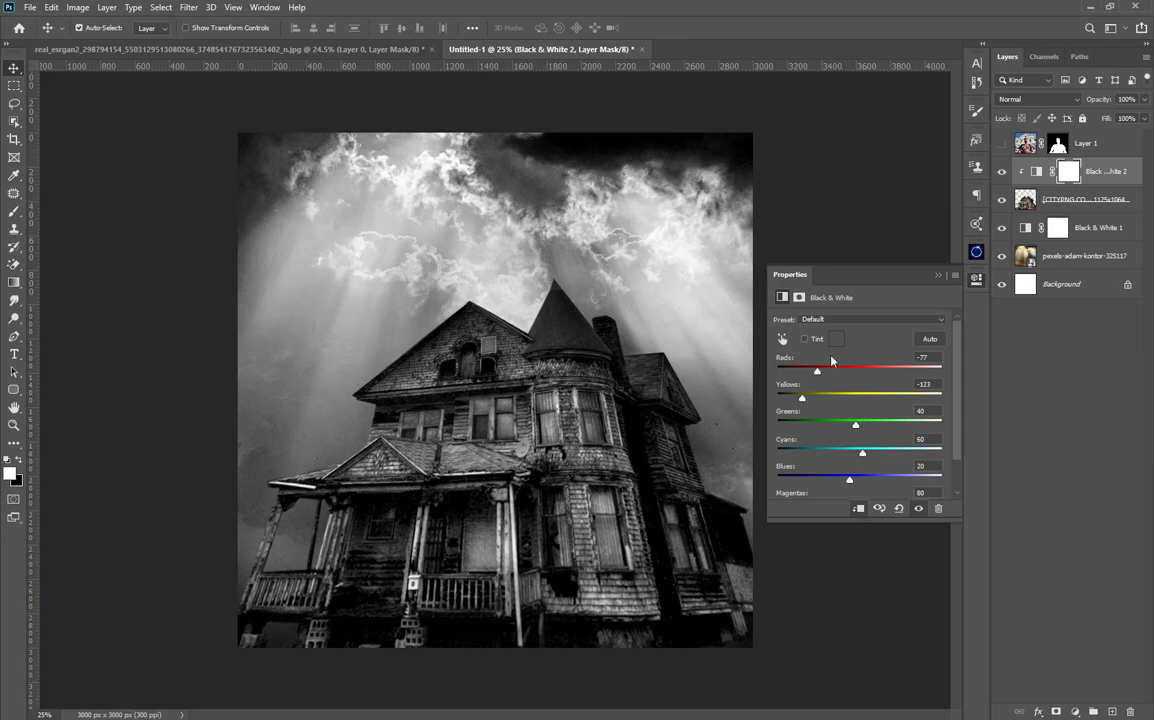
pyautogui.click(939, 276)
# Step: Show Layer 1 again, scale the man to 142%, and center him in front of the house
pyautogui.click(1003, 143)
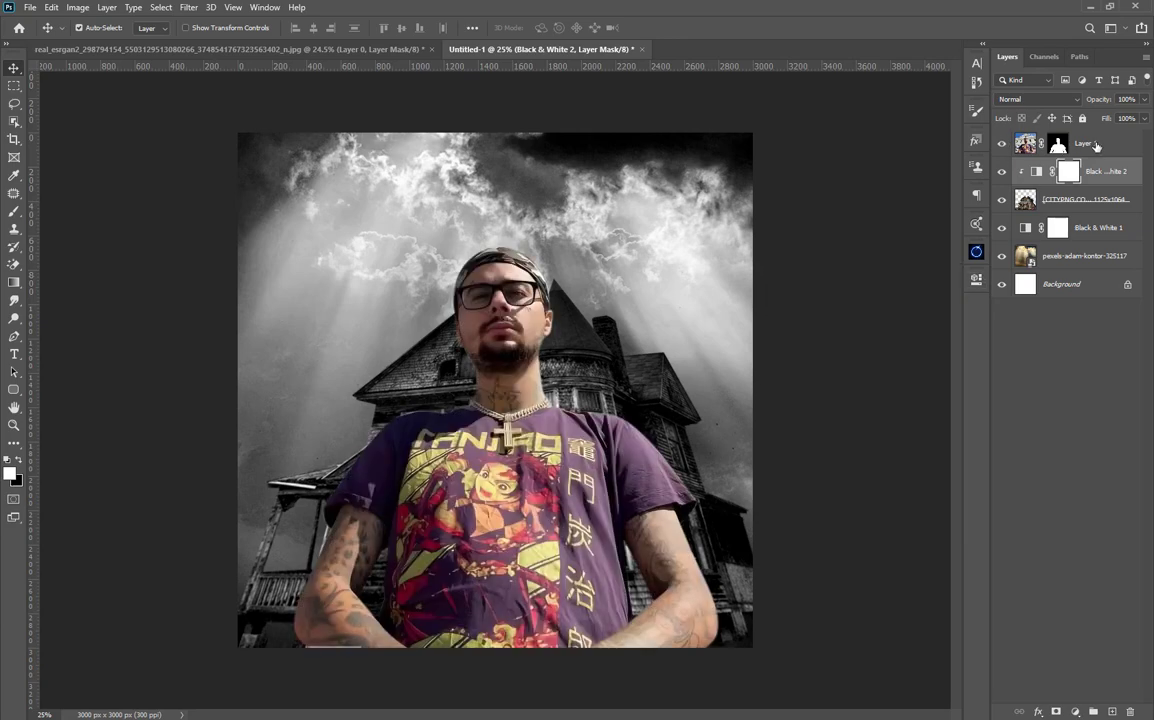
pyautogui.click(1025, 143)
pyautogui.hotkey('ctrl', 't')
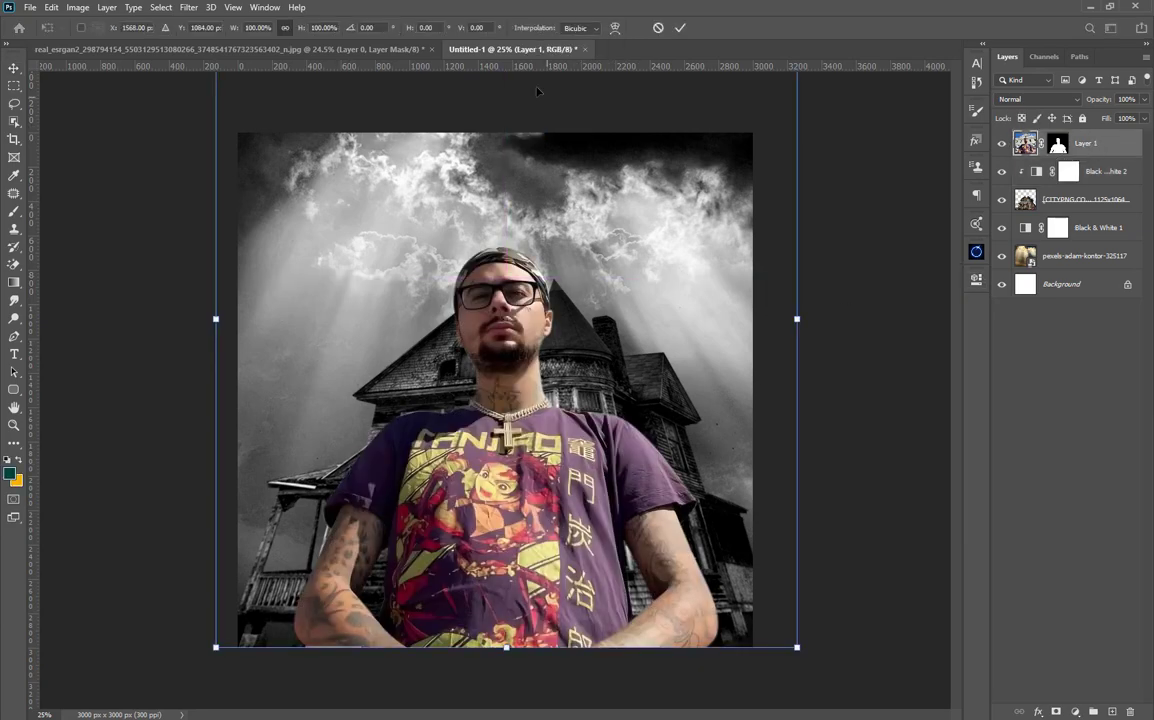
pyautogui.moveTo(303, 28); pyautogui.dragTo(350, 14)
pyautogui.moveTo(577, 526); pyautogui.dragTo(565, 533)
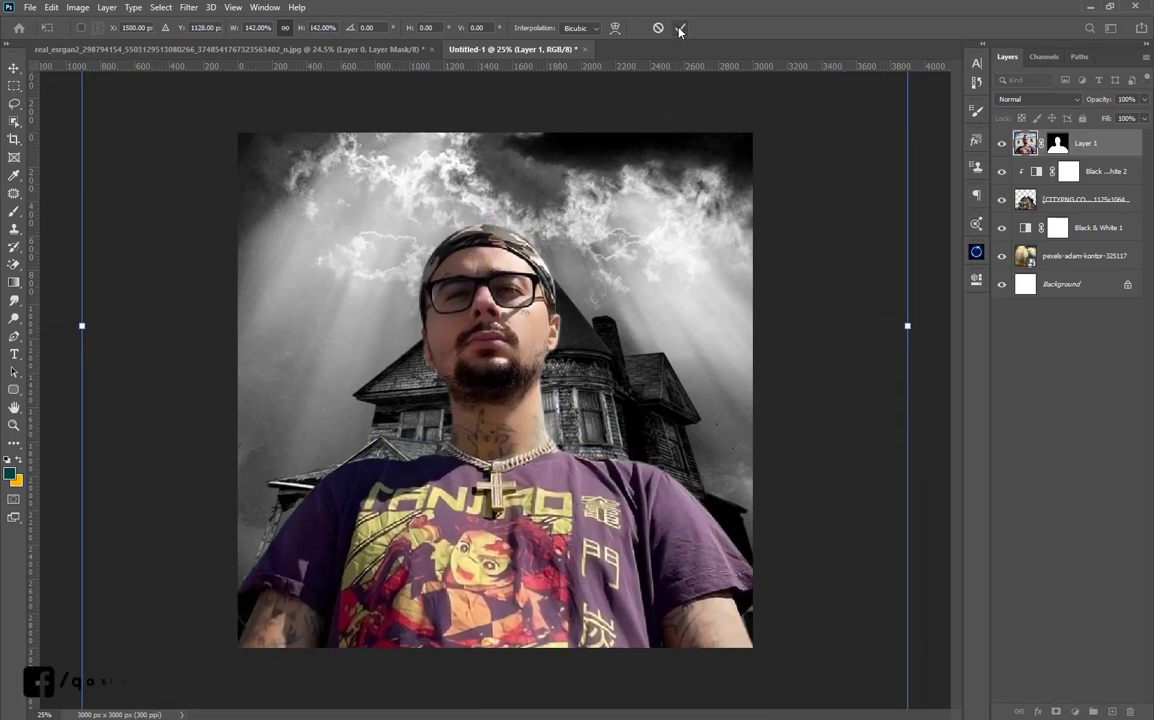
pyautogui.click(680, 29)
# Step: Apply the layer mask of Layer 1 permanently to the layer
pyautogui.rightClick(1059, 144)
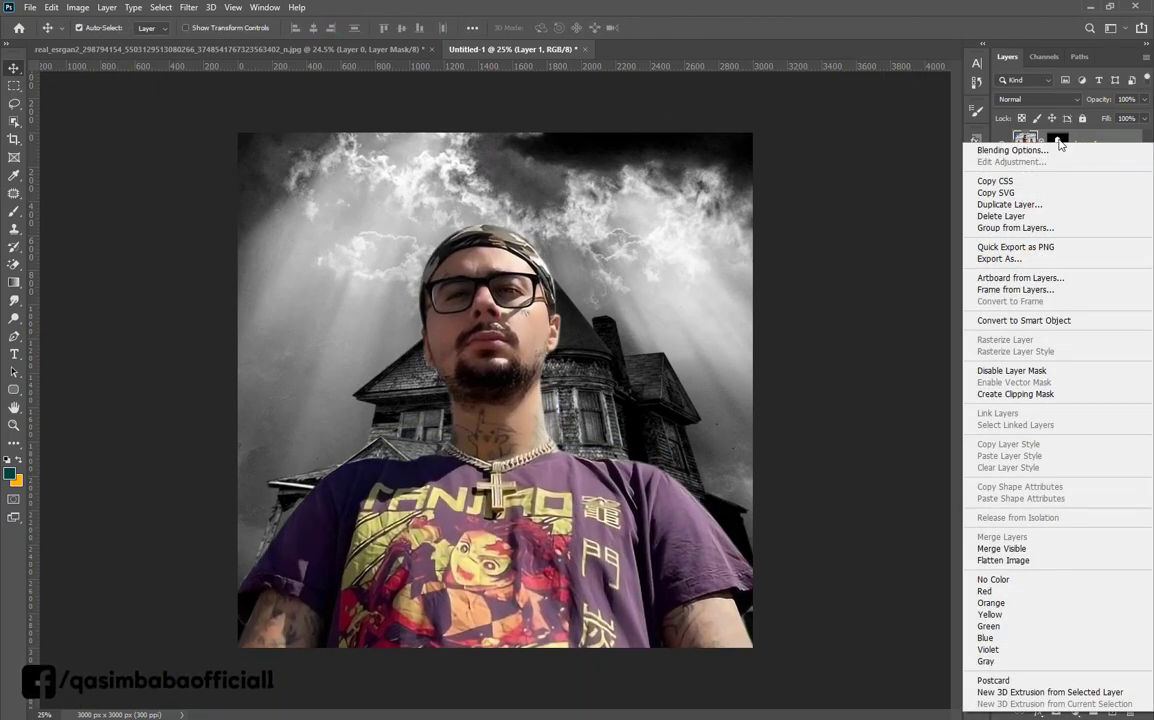
pyautogui.rightClick(1057, 140)
pyautogui.click(1062, 176)
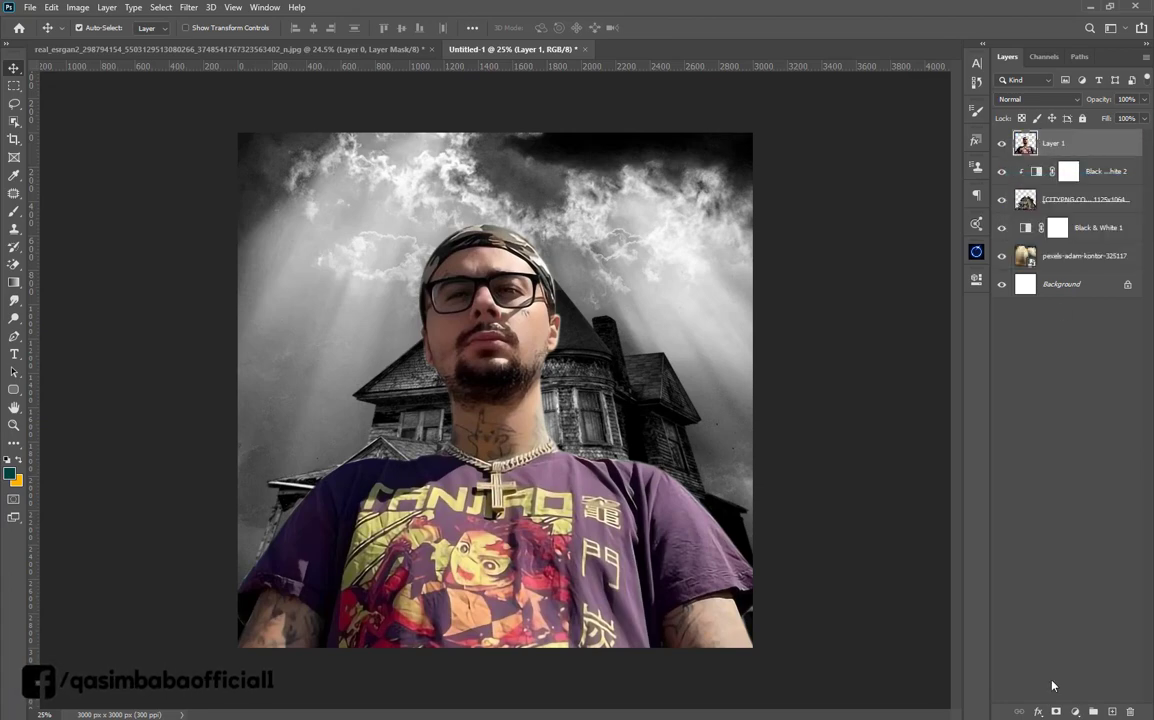
# Step: Add a Black & White adjustment clipped to Layer 1 with Reds 25 and Yellows 94
pyautogui.click(1075, 711)
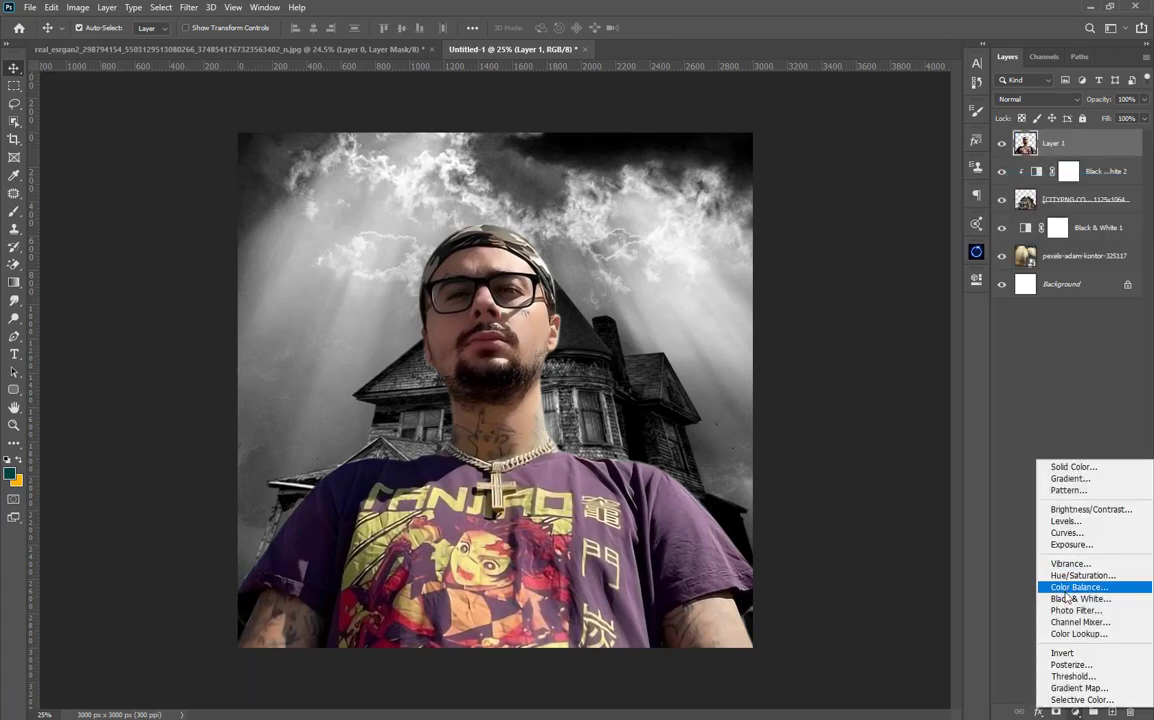
pyautogui.click(1068, 598)
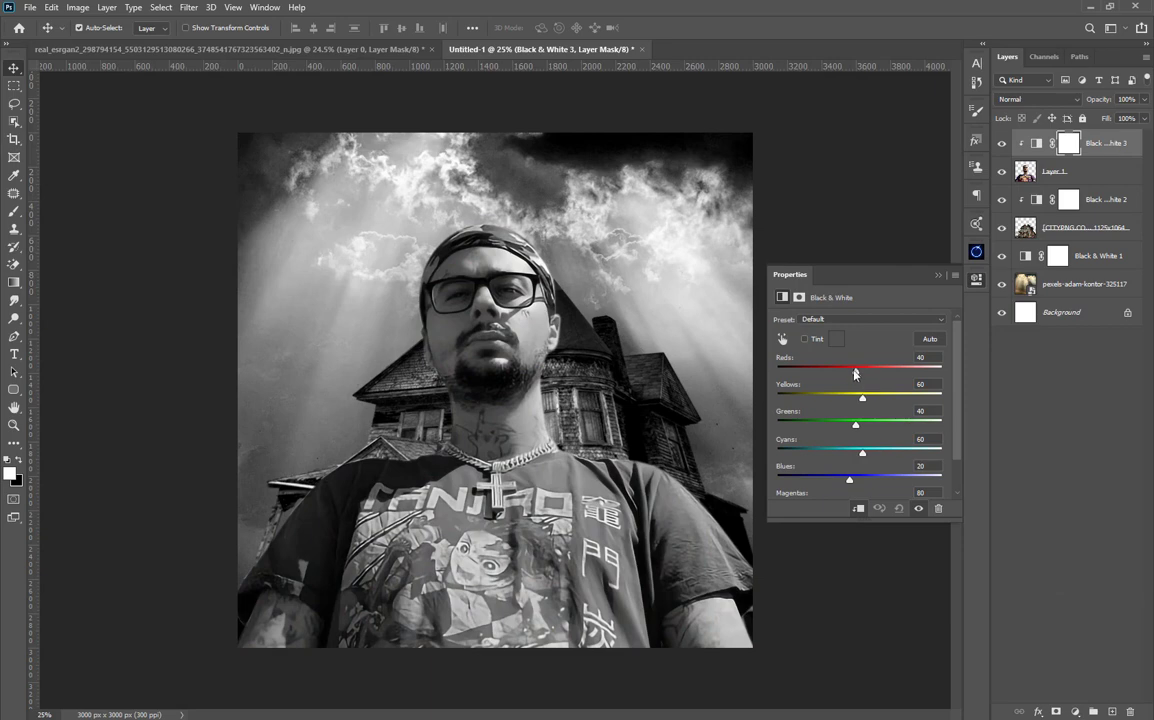
pyautogui.moveTo(855, 374); pyautogui.dragTo(873, 398)
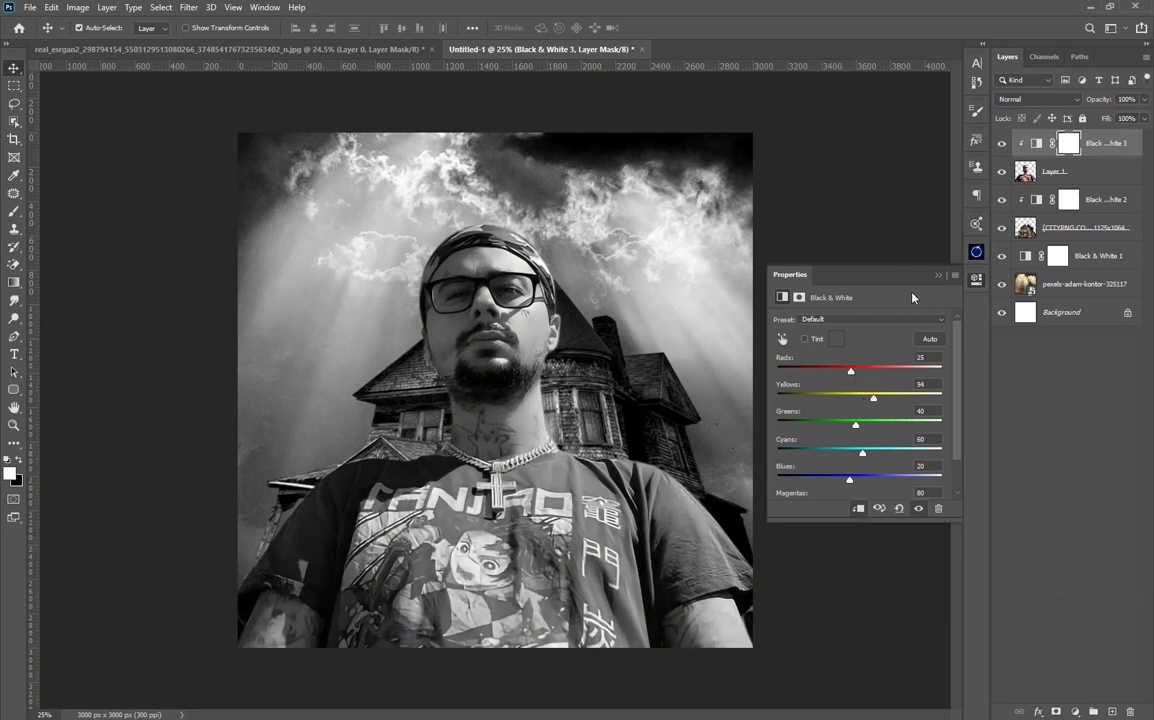
pyautogui.click(938, 276)
# Step: Add a black solid color fill layer directly above the sky layer, with its opacity at 100%
pyautogui.click(896, 371)
pyautogui.click(656, 234)
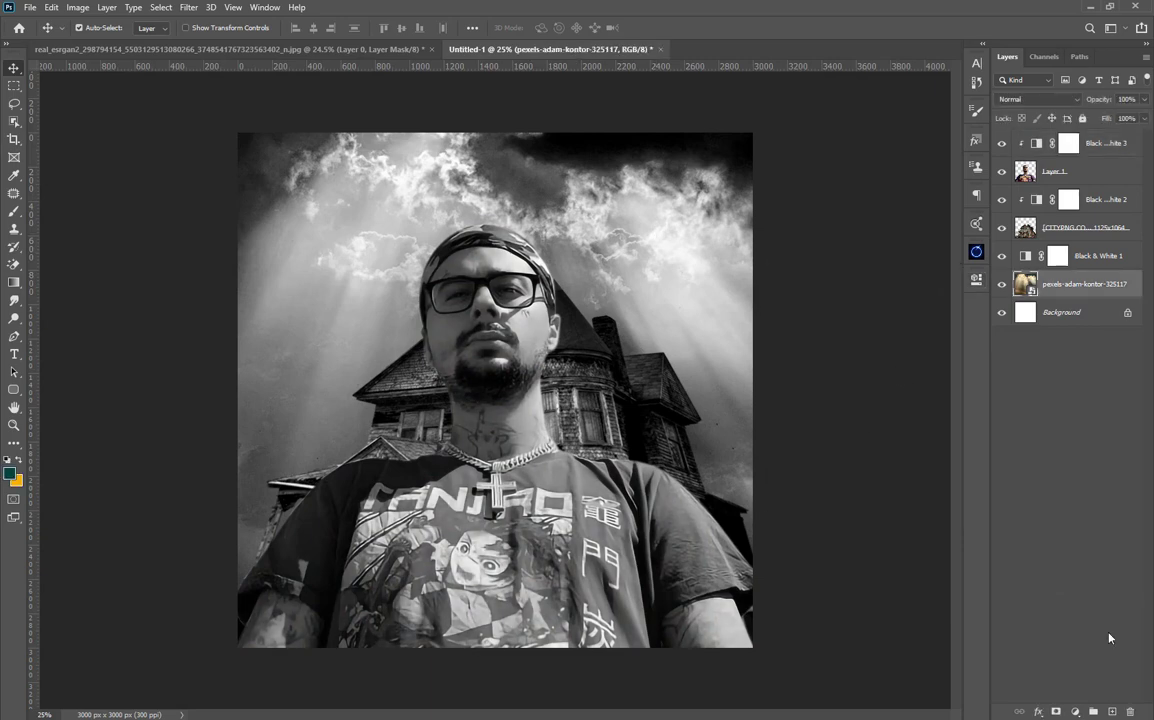
pyautogui.click(1072, 710)
pyautogui.click(1065, 467)
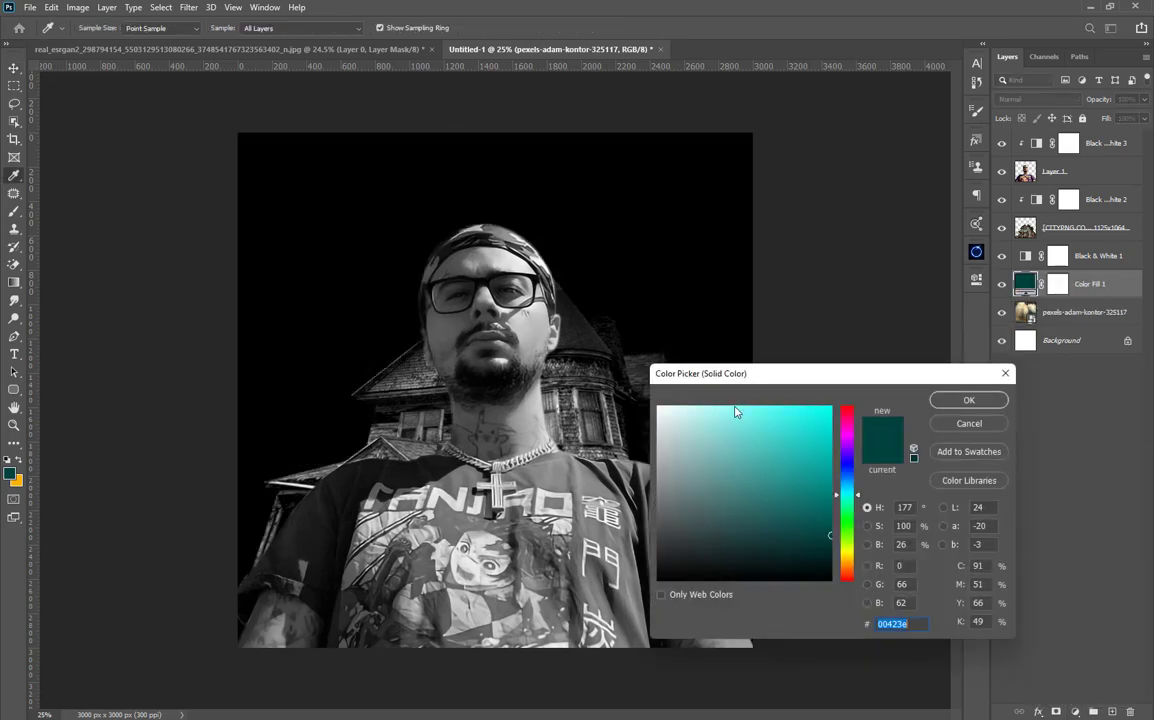
pyautogui.click(968, 400)
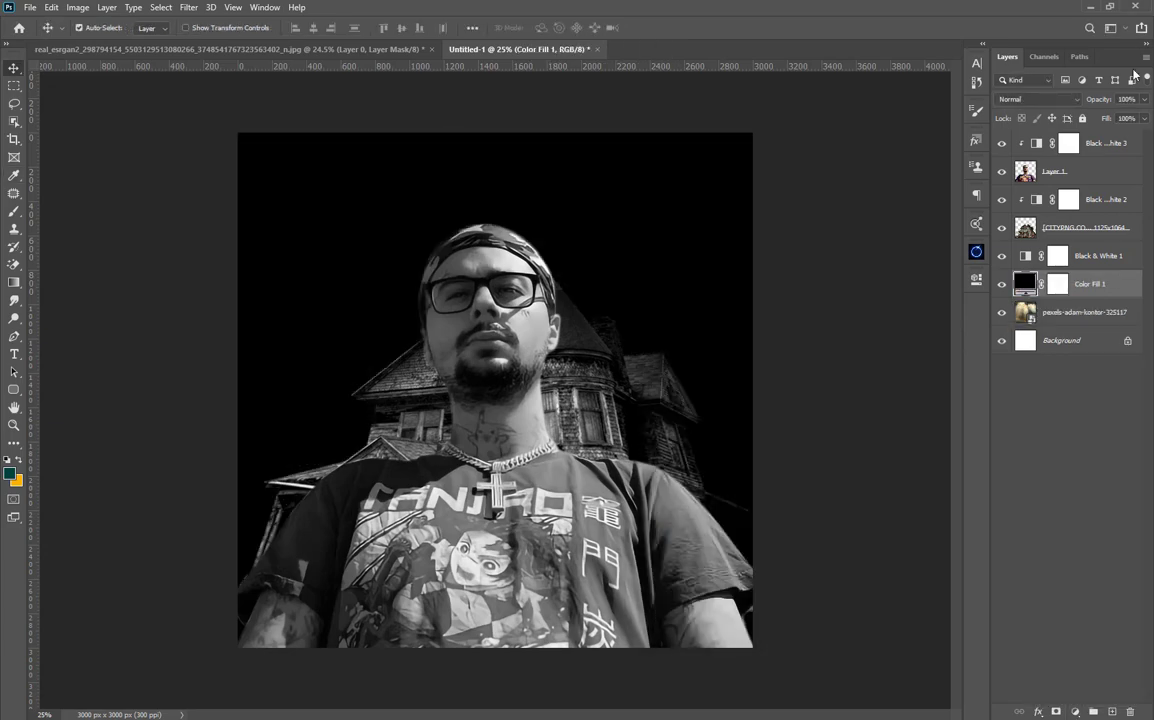
pyautogui.click(1111, 117)
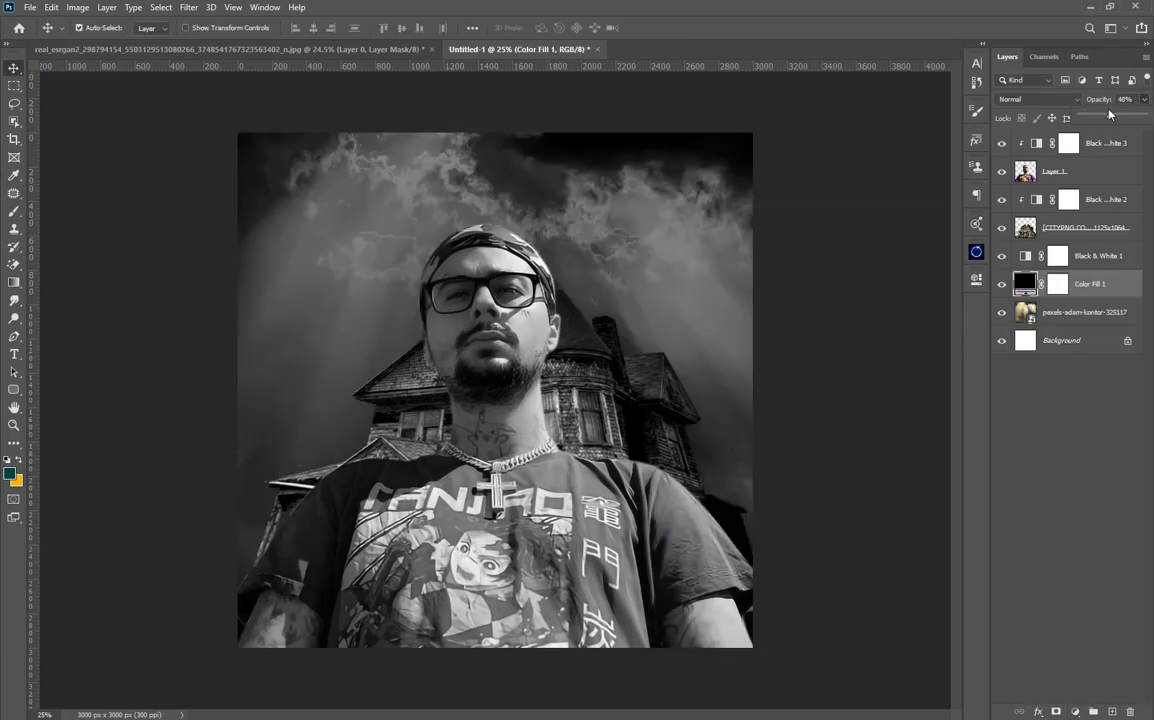
pyautogui.moveTo(1107, 116); pyautogui.dragTo(1149, 118)
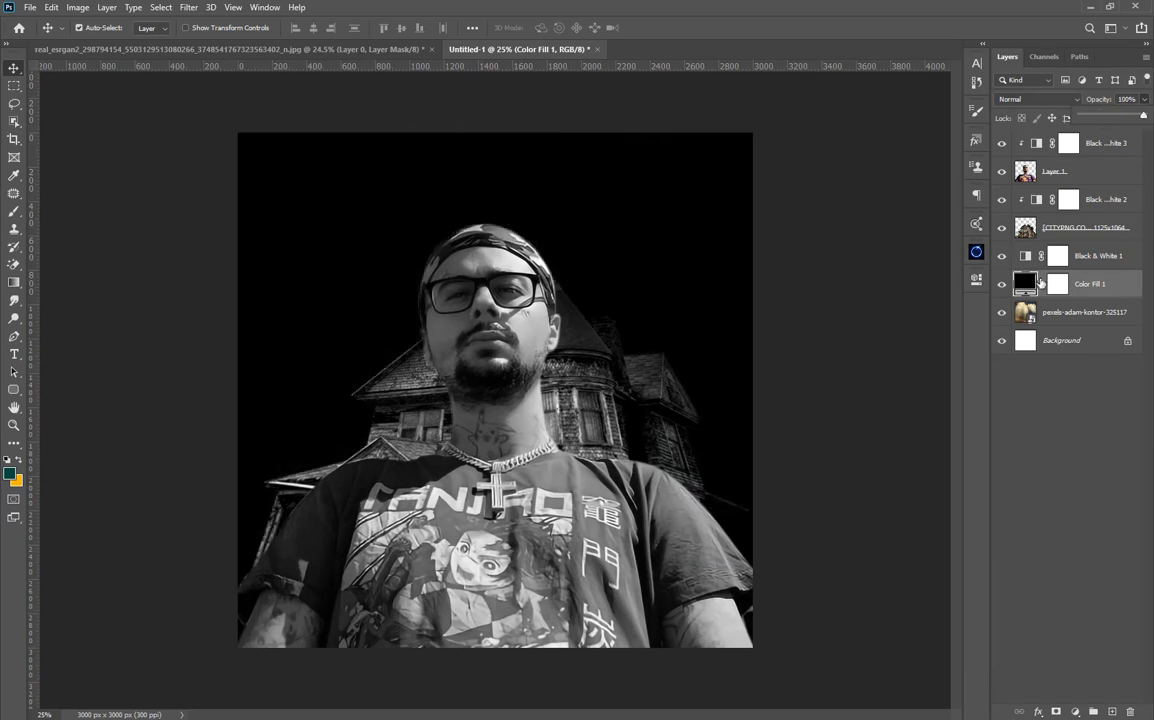
# Step: Paint black on the Color Fill 1 mask with a 2700 px soft round brush to reveal the cloudy sky around the man
pyautogui.click(1057, 287)
pyautogui.click(14, 211)
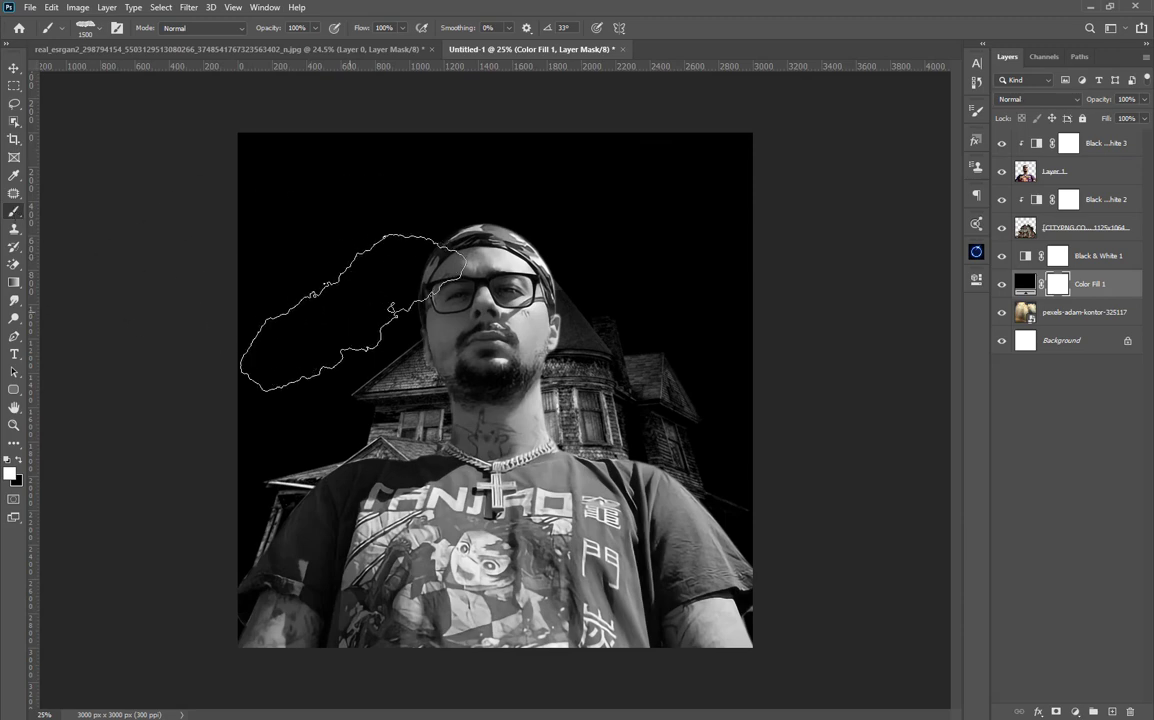
pyautogui.click(87, 27)
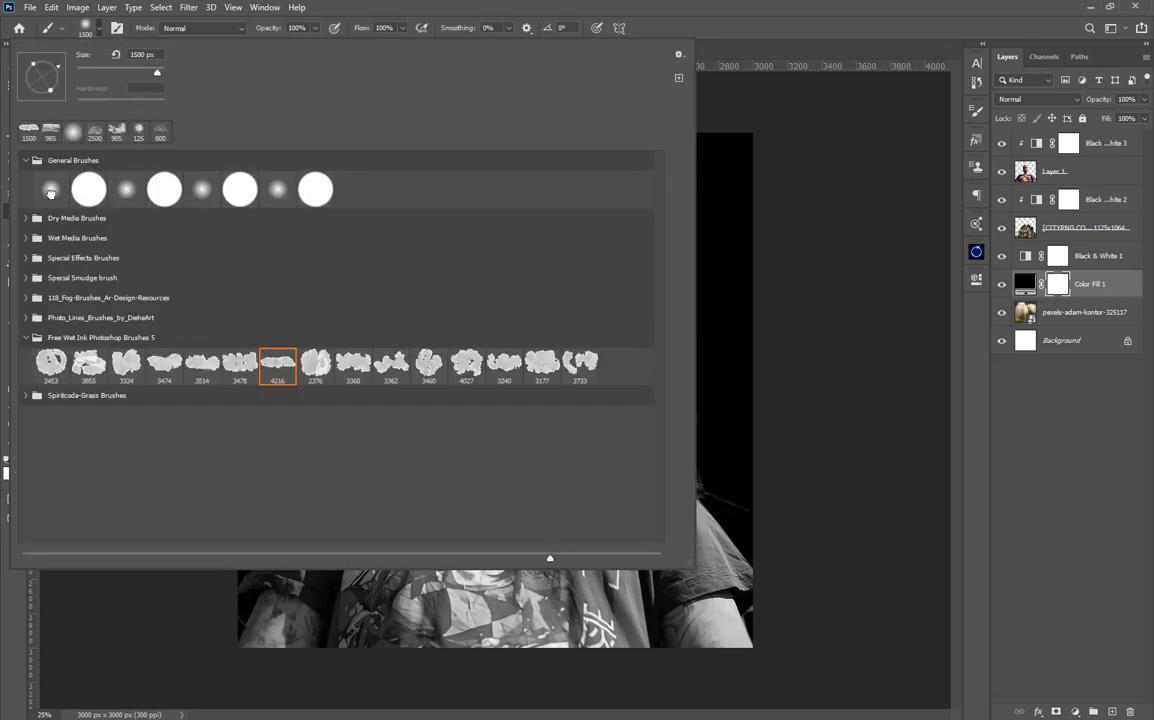
pyautogui.doubleClick(50, 191)
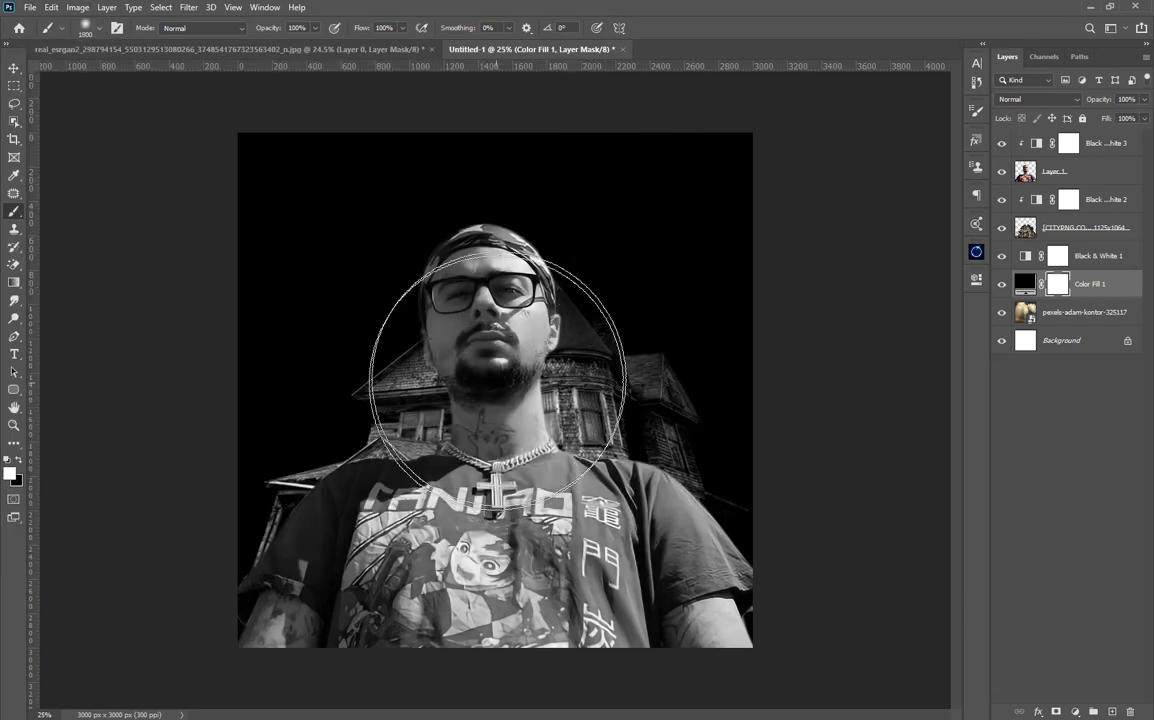
pyautogui.press(']')
pyautogui.press(']')
pyautogui.press(']')
pyautogui.press(']')
pyautogui.press(']')
pyautogui.press(']')
pyautogui.press(']')
pyautogui.press(']')
pyautogui.press(']')
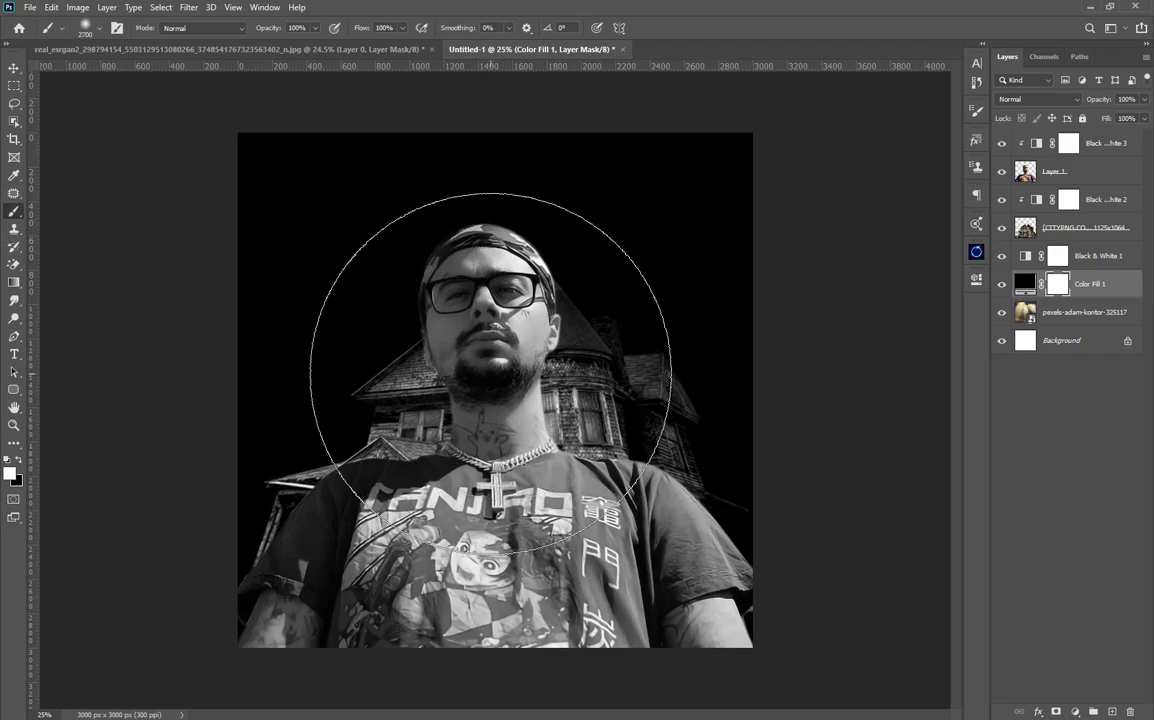
pyautogui.click(490, 374)
pyautogui.click(392, 455)
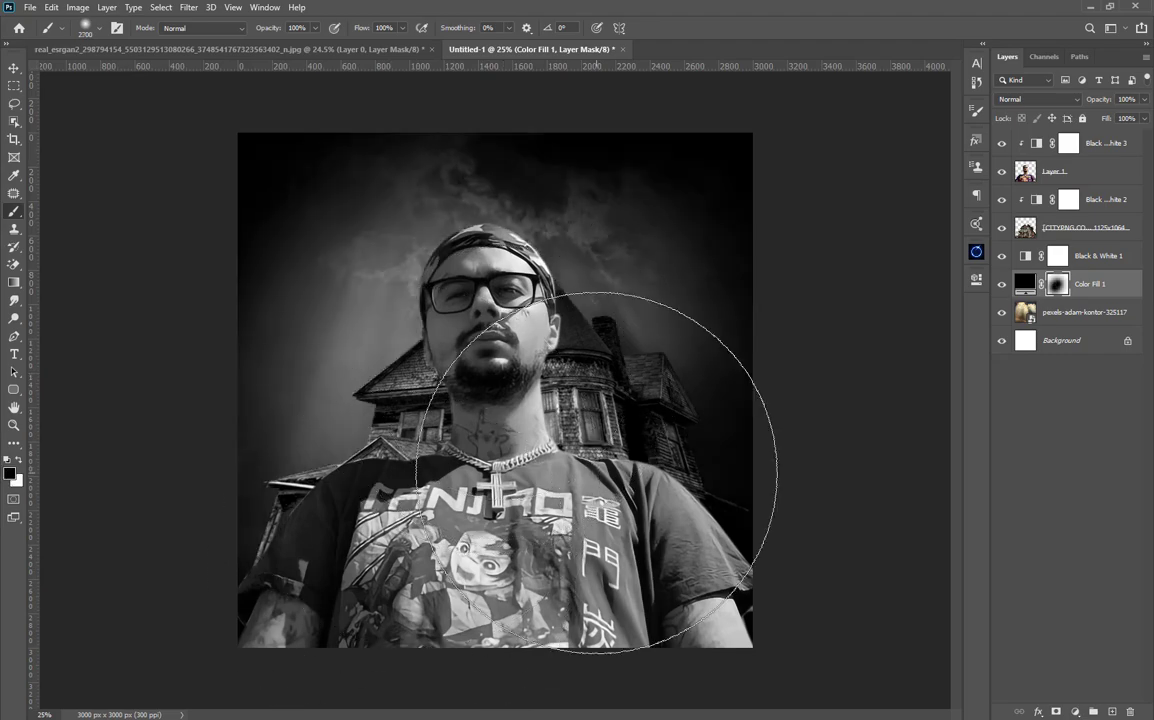
pyautogui.click(597, 470)
pyautogui.click(487, 368)
pyautogui.click(470, 392)
pyautogui.click(480, 402)
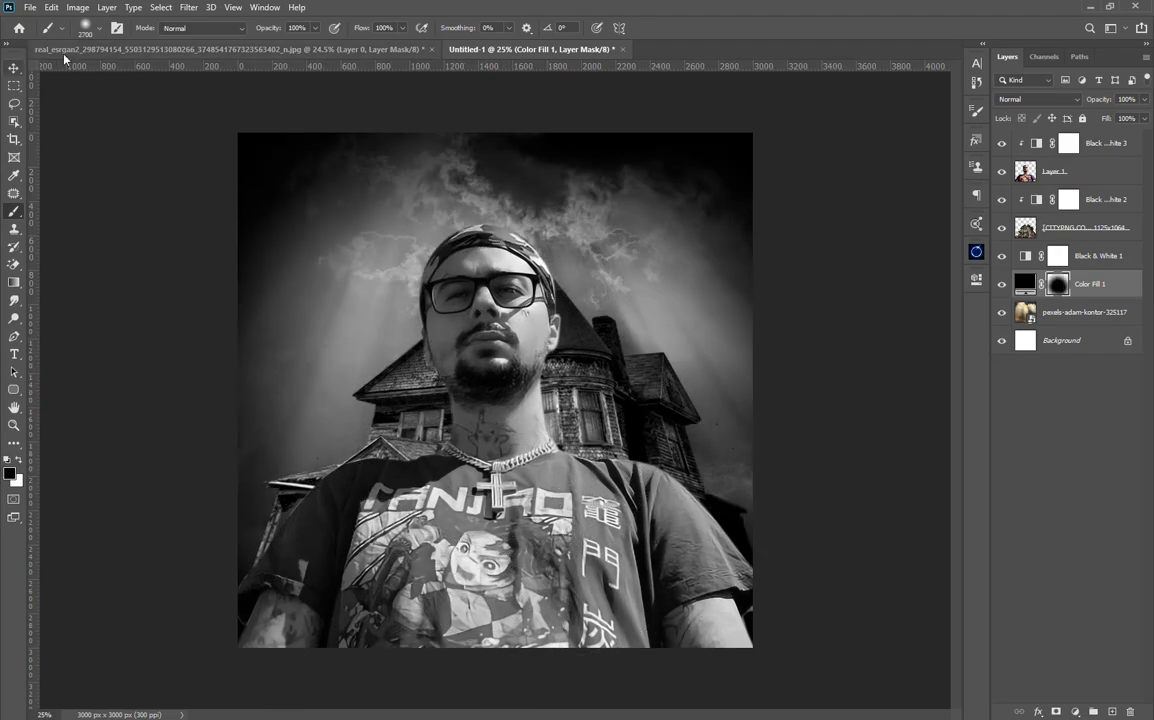
pyautogui.click(14, 68)
pyautogui.click(578, 207)
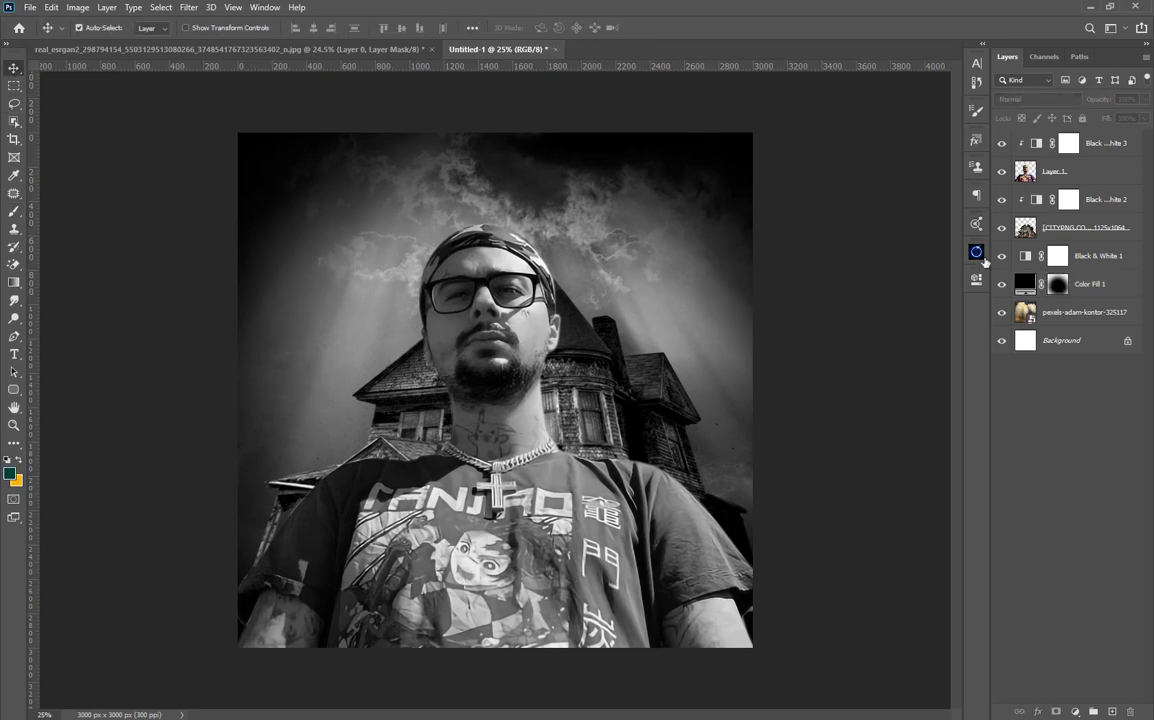
# Step: Add a new empty layer directly above the house's Black & White 2 adjustment
pyautogui.click(526, 337)
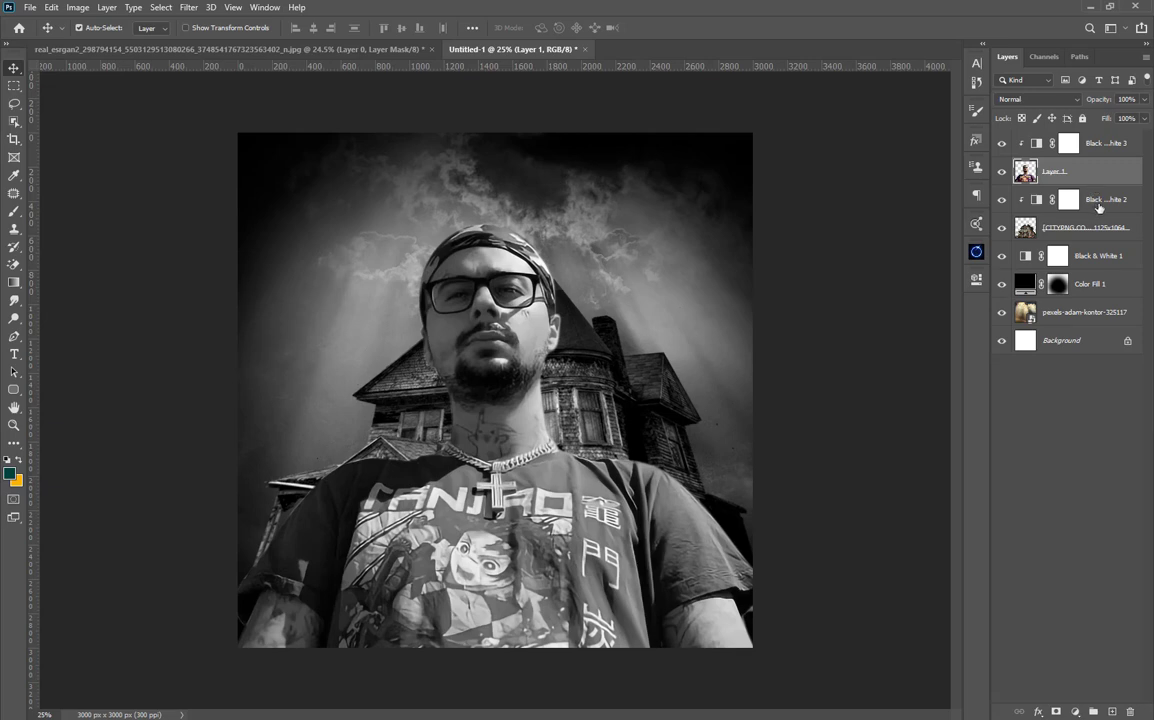
pyautogui.click(1099, 205)
pyautogui.click(1113, 711)
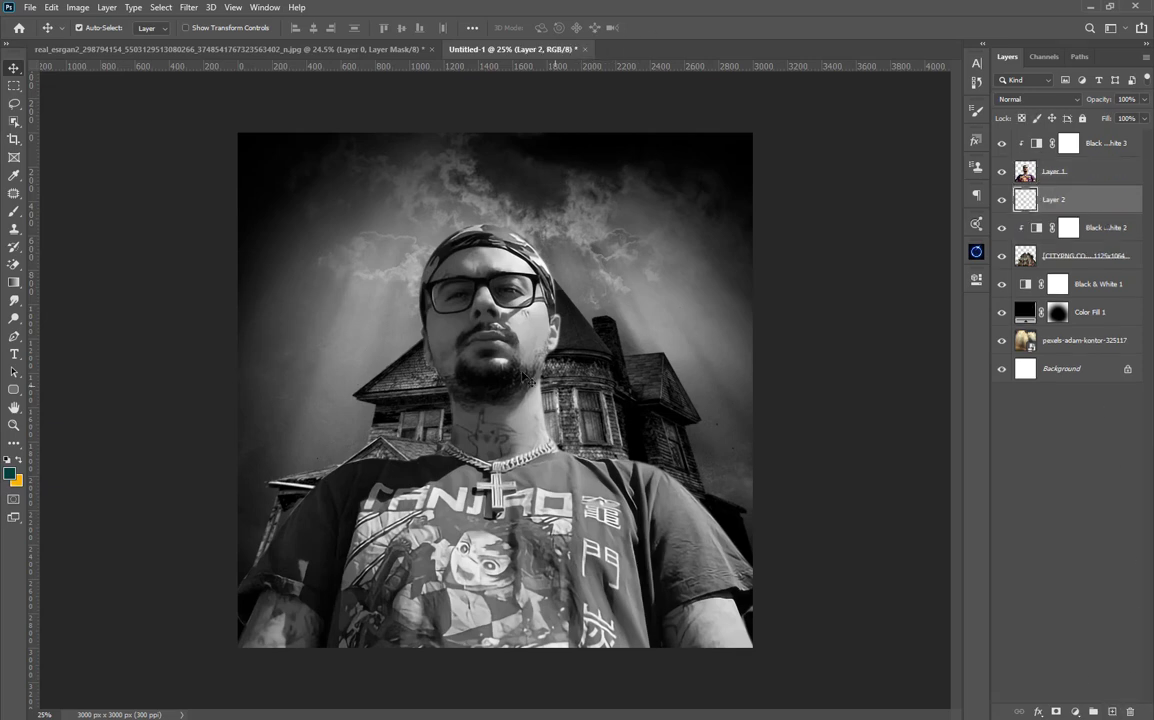
# Step: Set the soft brush size to 1000 px and undo a test dab made behind the man's head on Layer 2
pyautogui.click(17, 214)
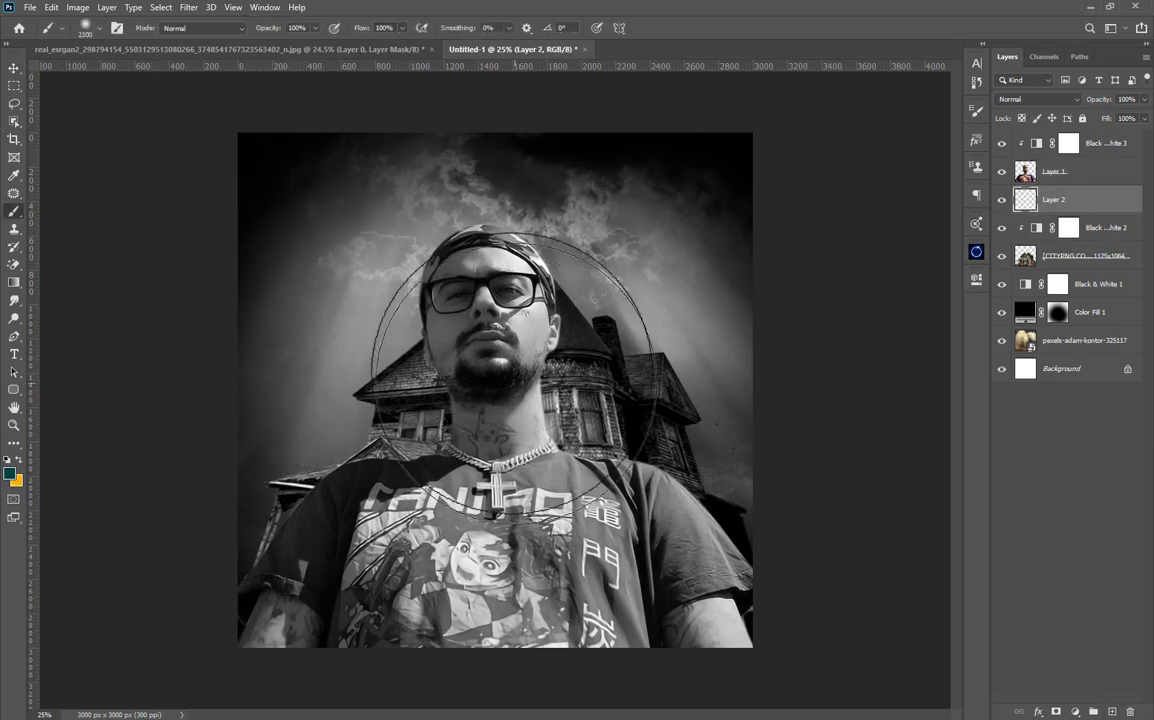
pyautogui.press('[')
pyautogui.press('[')
pyautogui.press('[')
pyautogui.press('[')
pyautogui.press('[')
pyautogui.press('[')
pyautogui.press('[')
pyautogui.press('[')
pyautogui.press('[')
pyautogui.press('[')
pyautogui.press('[')
pyautogui.click(481, 270)
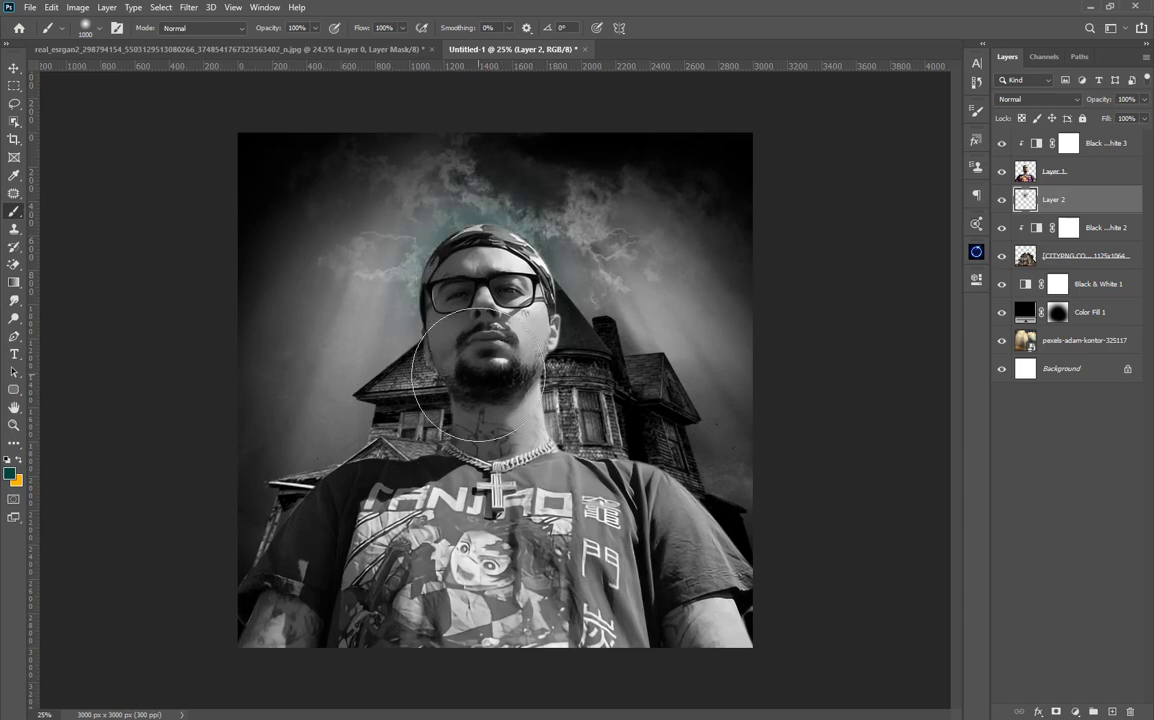
pyautogui.hotkey('ctrl', 'z')
# Step: Change the foreground color to white and paint a soft glow on Layer 2 behind the man's head and shoulders
pyautogui.click(11, 474)
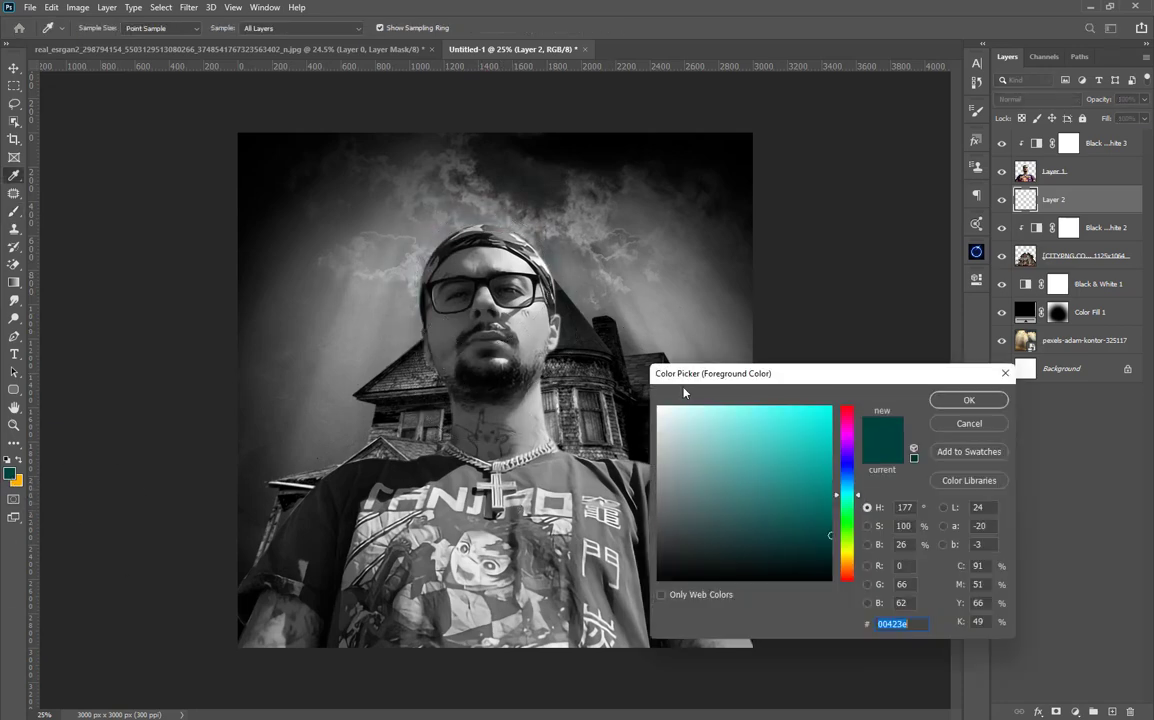
pyautogui.click(968, 400)
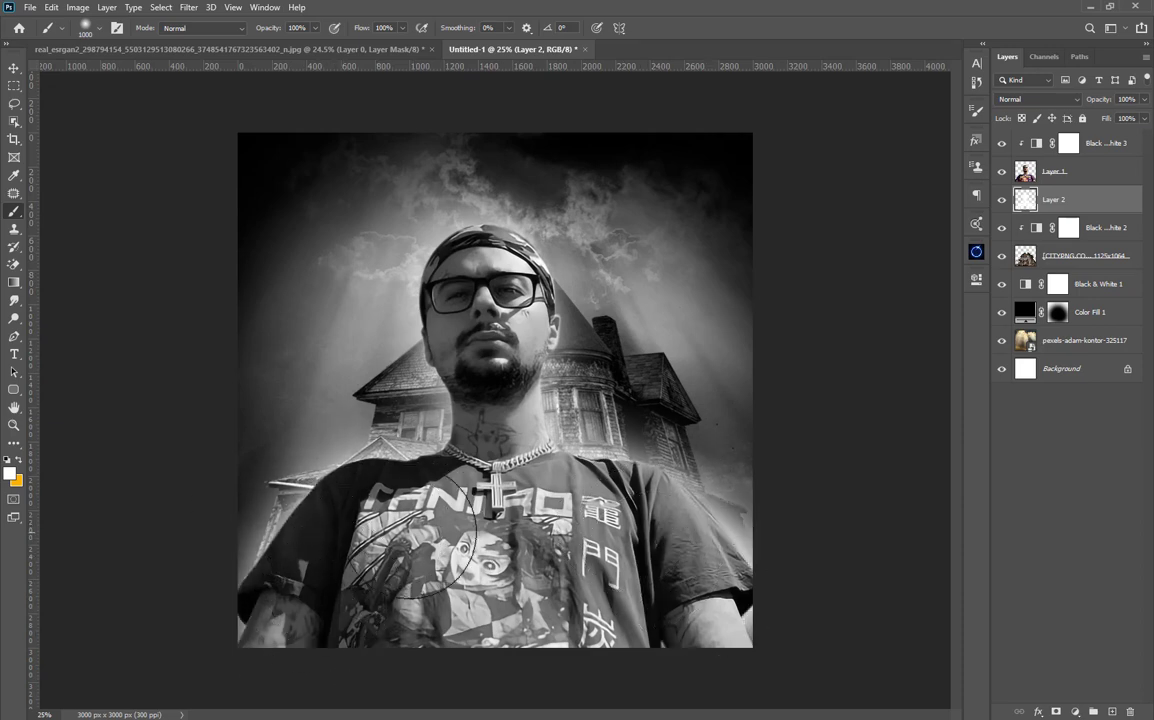
pyautogui.press('v')
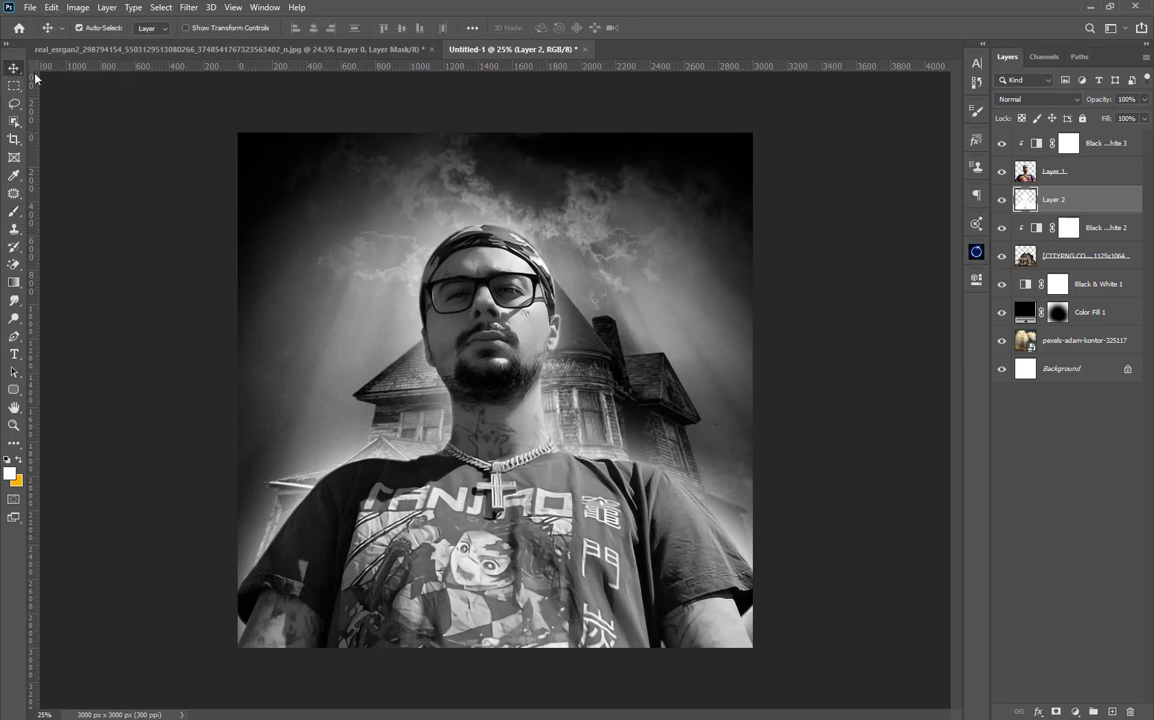
# Step: Add an Inner Shadow effect to Layer 1 and set its color to white (ffffff)
pyautogui.click(1110, 172)
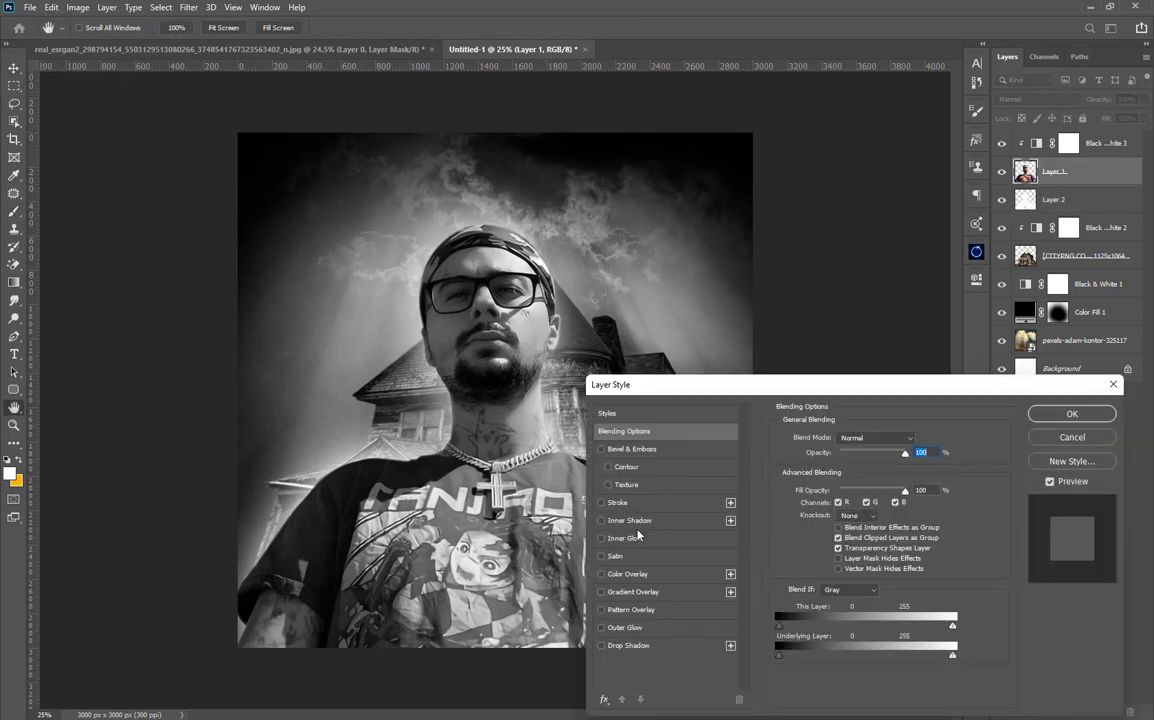
pyautogui.click(632, 521)
pyautogui.click(603, 521)
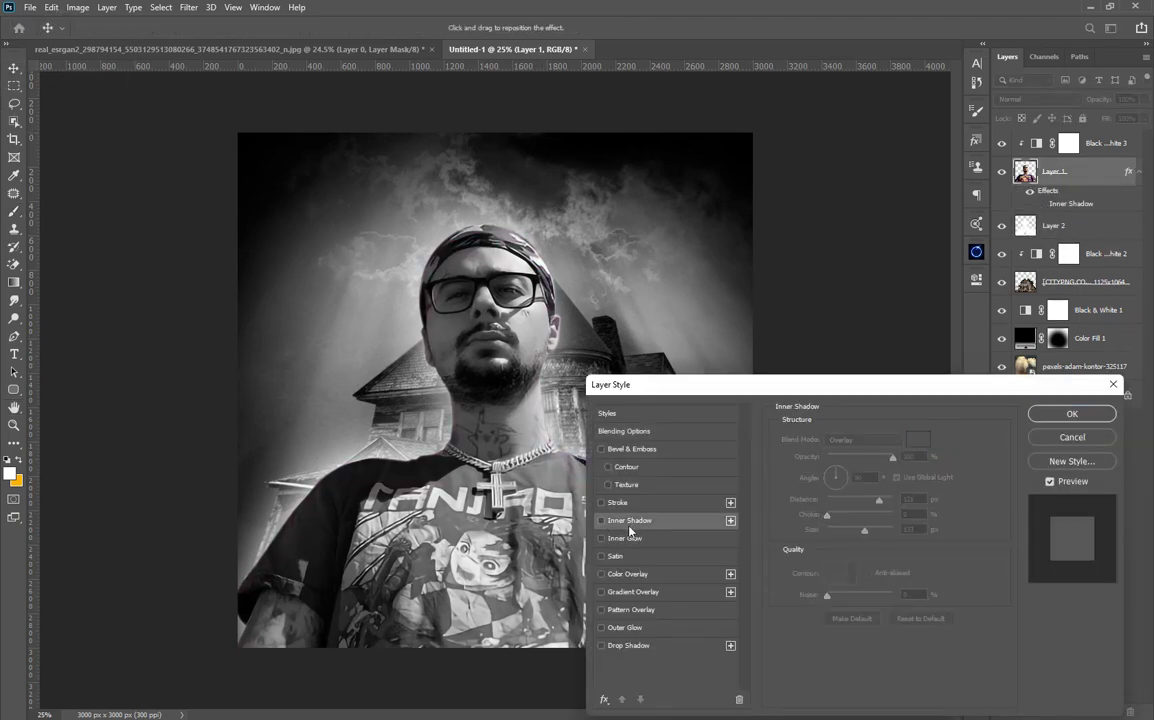
pyautogui.click(631, 522)
pyautogui.click(918, 439)
pyautogui.moveTo(665, 415); pyautogui.dragTo(605, 340)
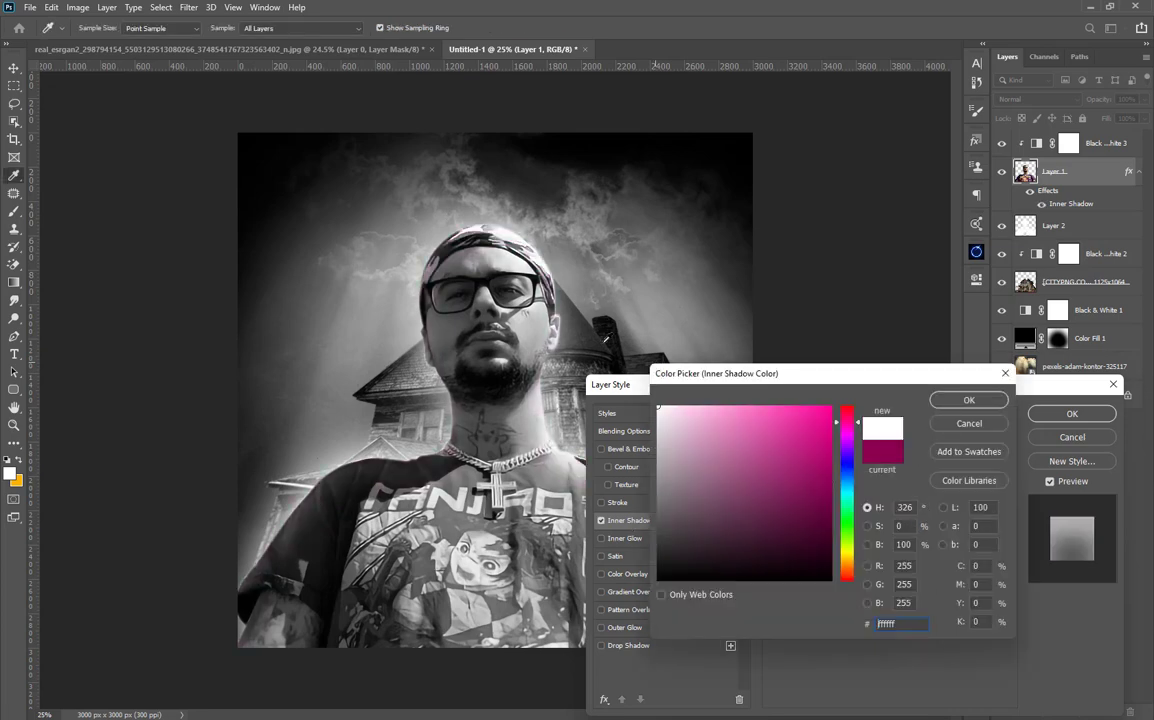
pyautogui.click(970, 401)
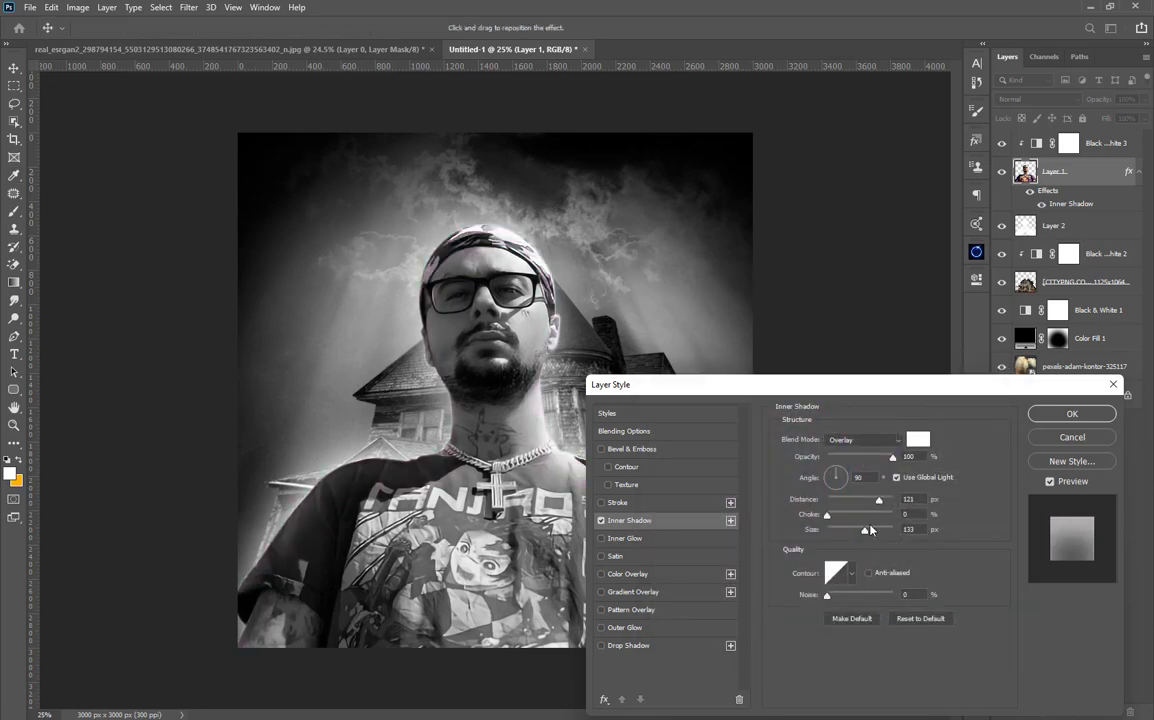
# Step: Set the Inner Shadow to Linear Dodge (Add) with 44% opacity, 19 px distance and 84 px size, and apply it
pyautogui.moveTo(866, 529); pyautogui.dragTo(861, 504)
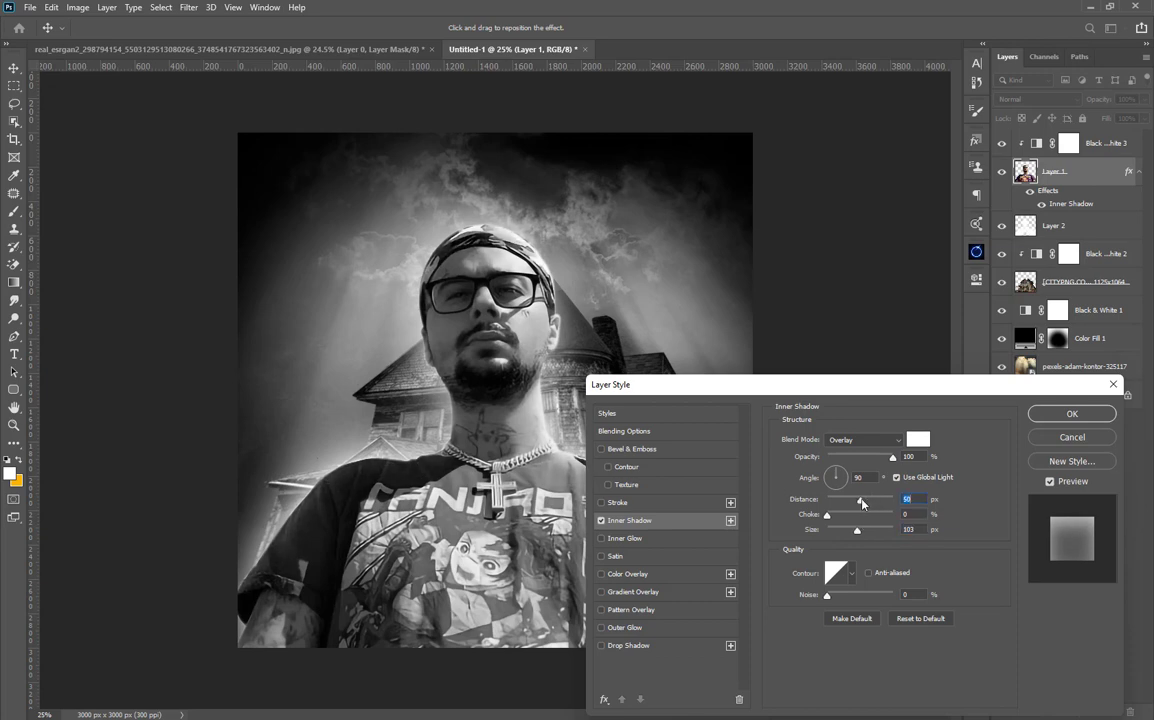
pyautogui.click(868, 441)
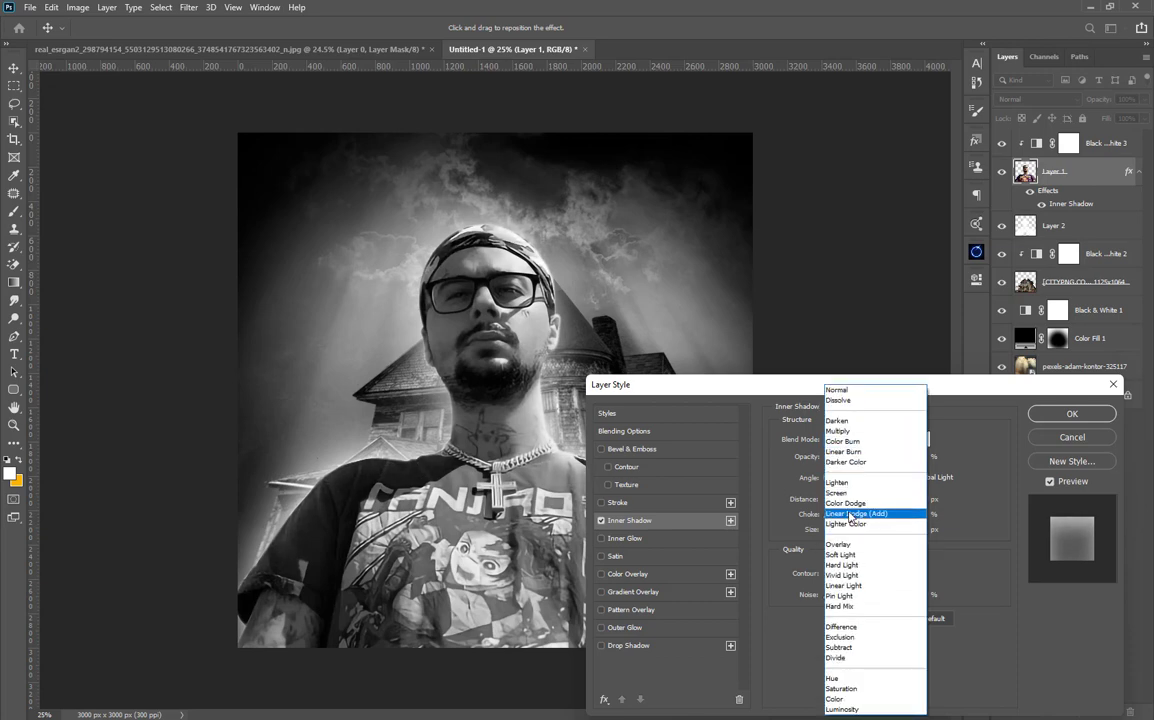
pyautogui.click(836, 497)
pyautogui.moveTo(857, 532)
pyautogui.mouseDown()
pyautogui.moveTo(845, 532)
pyautogui.moveTo(866, 532)
pyautogui.moveTo(848, 503)
pyautogui.moveTo(832, 504)
pyautogui.moveTo(840, 535)
pyautogui.moveTo(852, 532)
pyautogui.mouseUp()
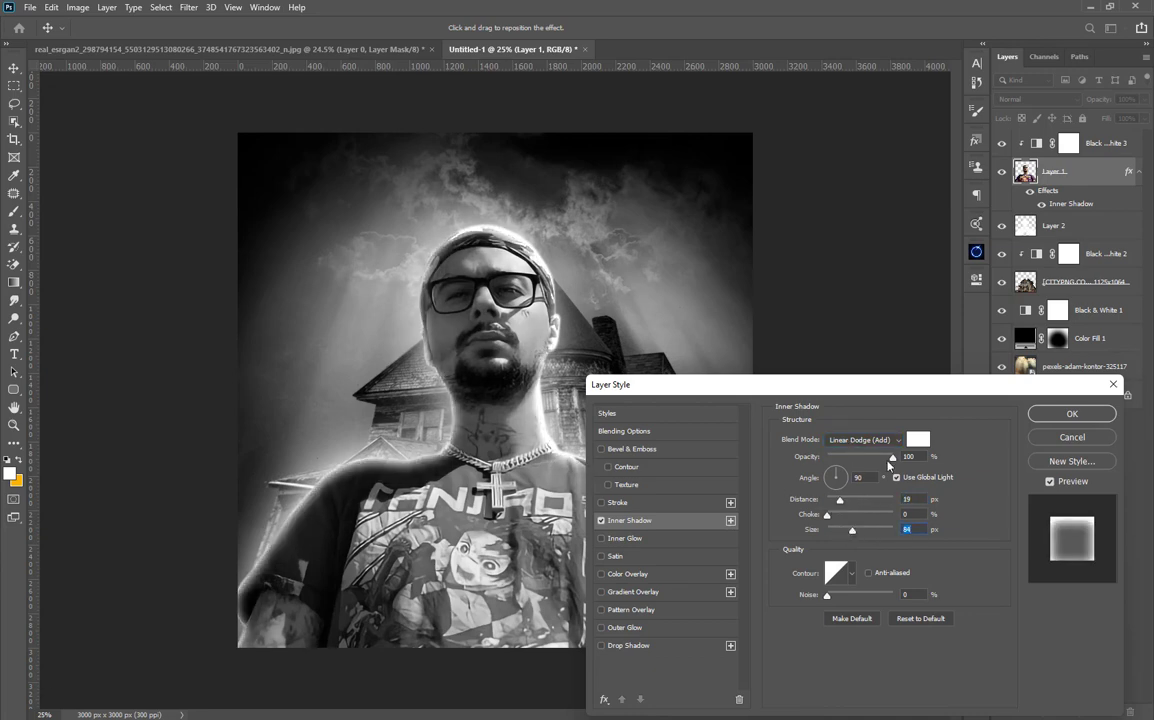
pyautogui.moveTo(888, 463); pyautogui.dragTo(852, 461)
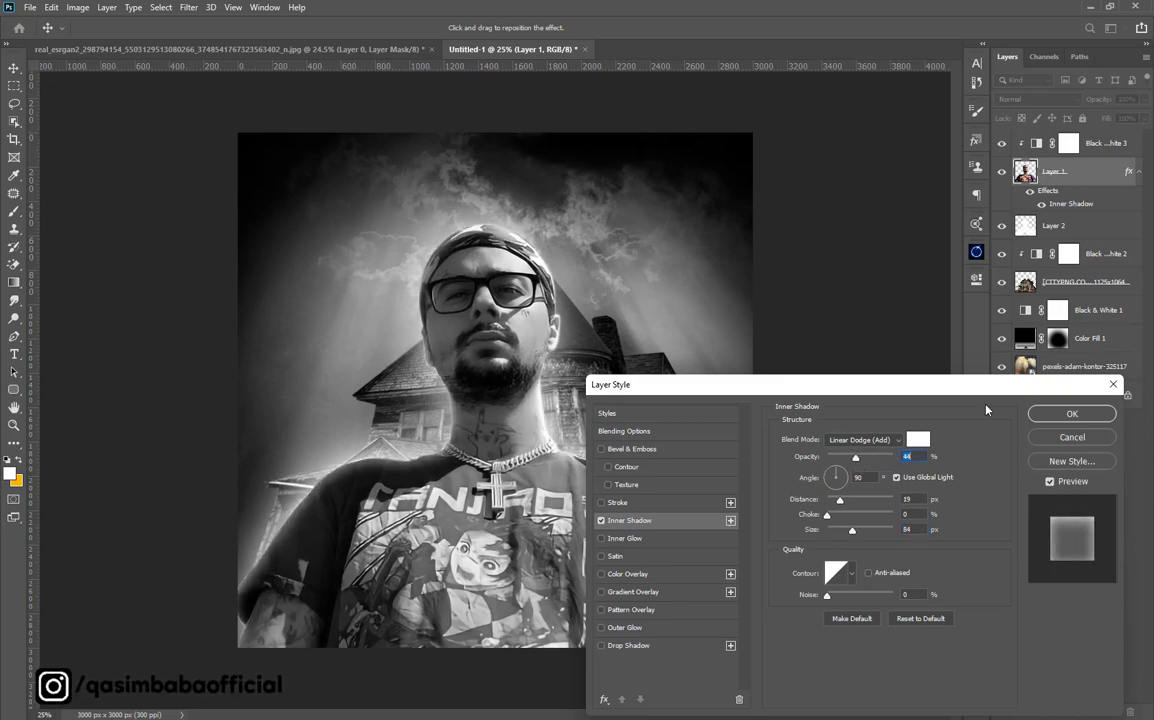
pyautogui.click(1071, 413)
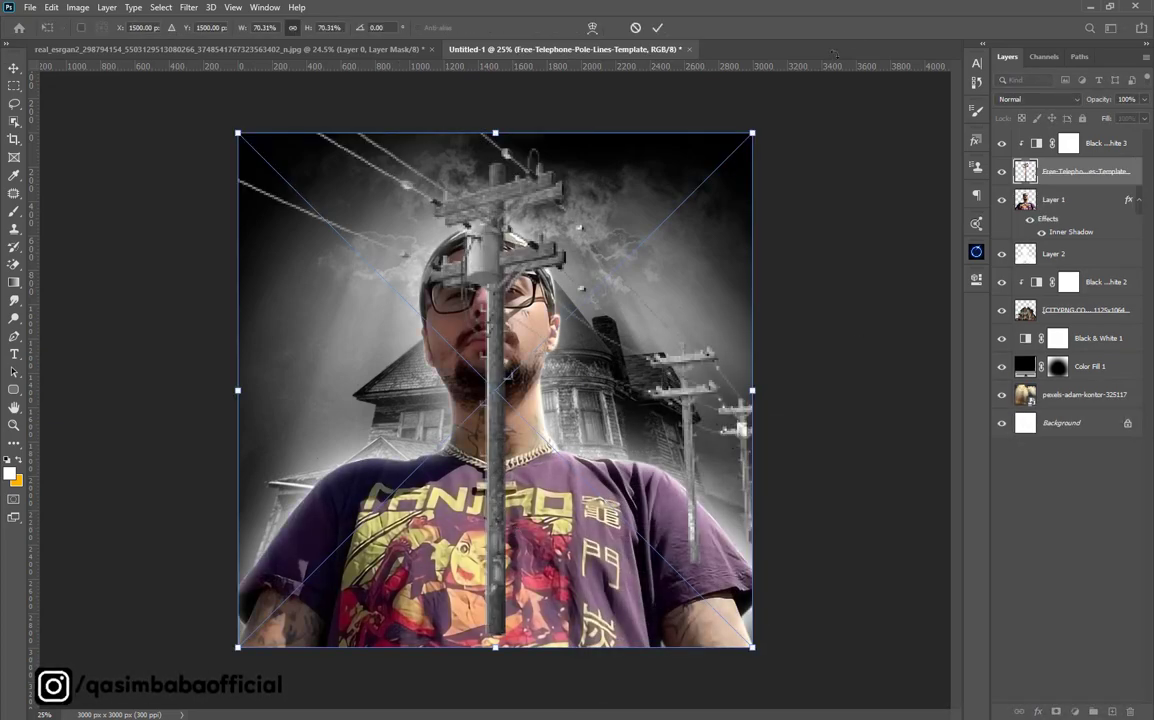
# Step: Scale the placed telephone-pole image to 40.22% and position it beside the man on the left half of the canvas
pyautogui.moveTo(752, 132); pyautogui.dragTo(536, 353)
pyautogui.moveTo(396, 423); pyautogui.dragTo(315, 349)
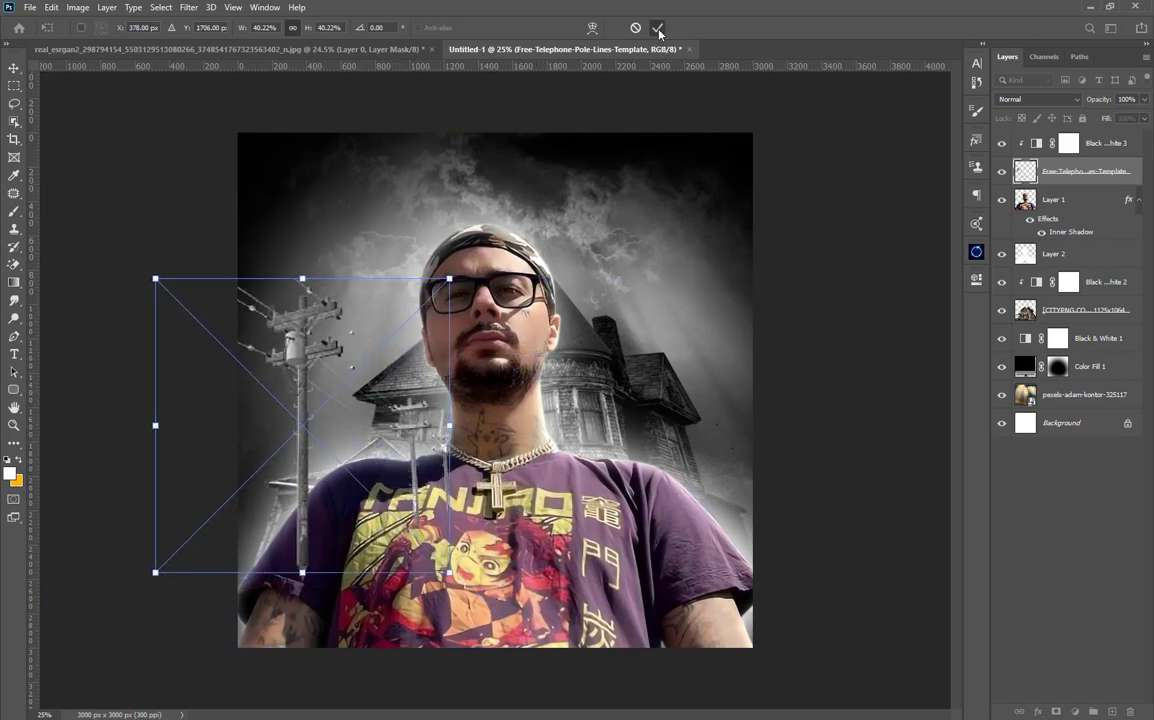
pyautogui.click(658, 29)
# Step: Move the telephone-pole layer below the house layer and clip the Black & White 3 adjustment to Layer 1 again
pyautogui.moveTo(1075, 174); pyautogui.dragTo(1075, 322)
pyautogui.rightClick(1035, 138)
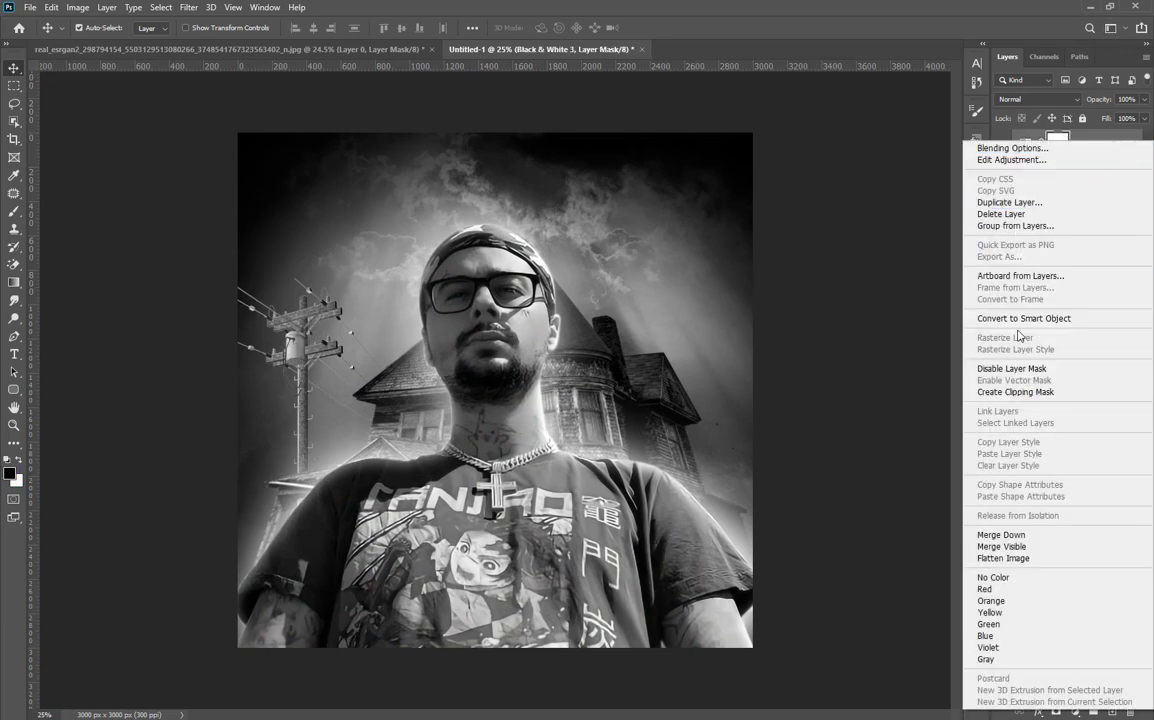
pyautogui.click(912, 352)
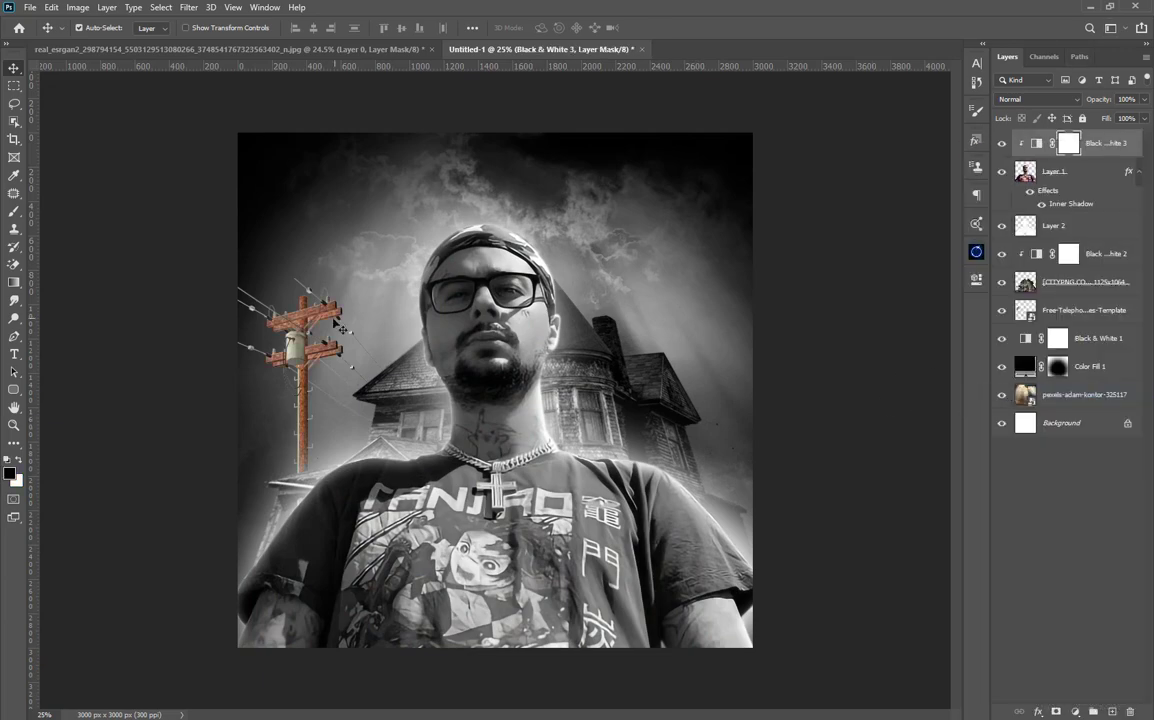
# Step: Shift the telephone pole closer to the left canvas edge and add a clipped Black & White adjustment with lowered Reds
pyautogui.moveTo(340, 328); pyautogui.dragTo(283, 327)
pyautogui.click(1075, 711)
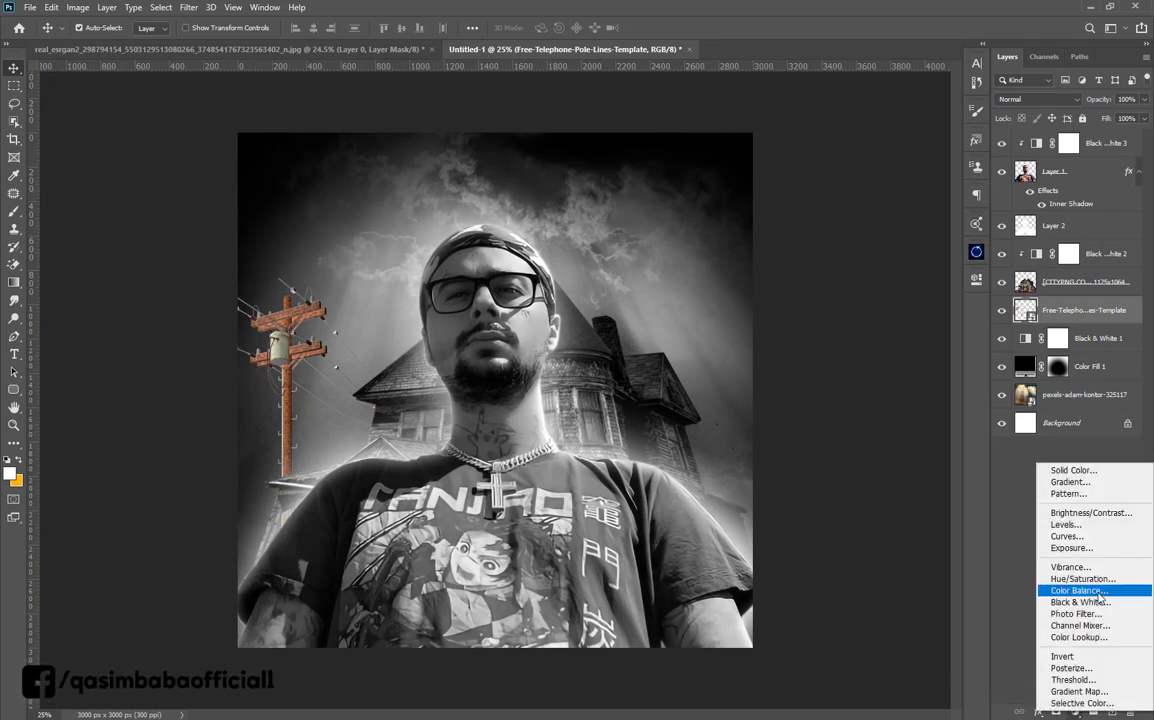
pyautogui.click(993, 541)
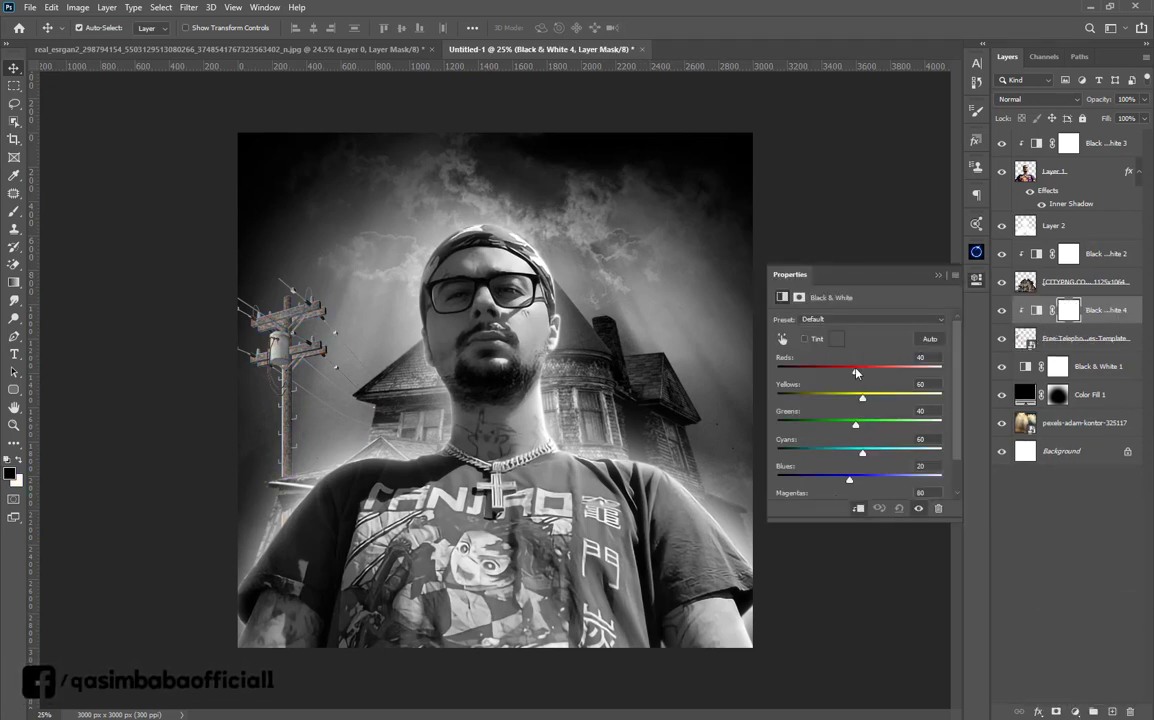
pyautogui.moveTo(856, 373); pyautogui.dragTo(842, 399)
pyautogui.click(940, 272)
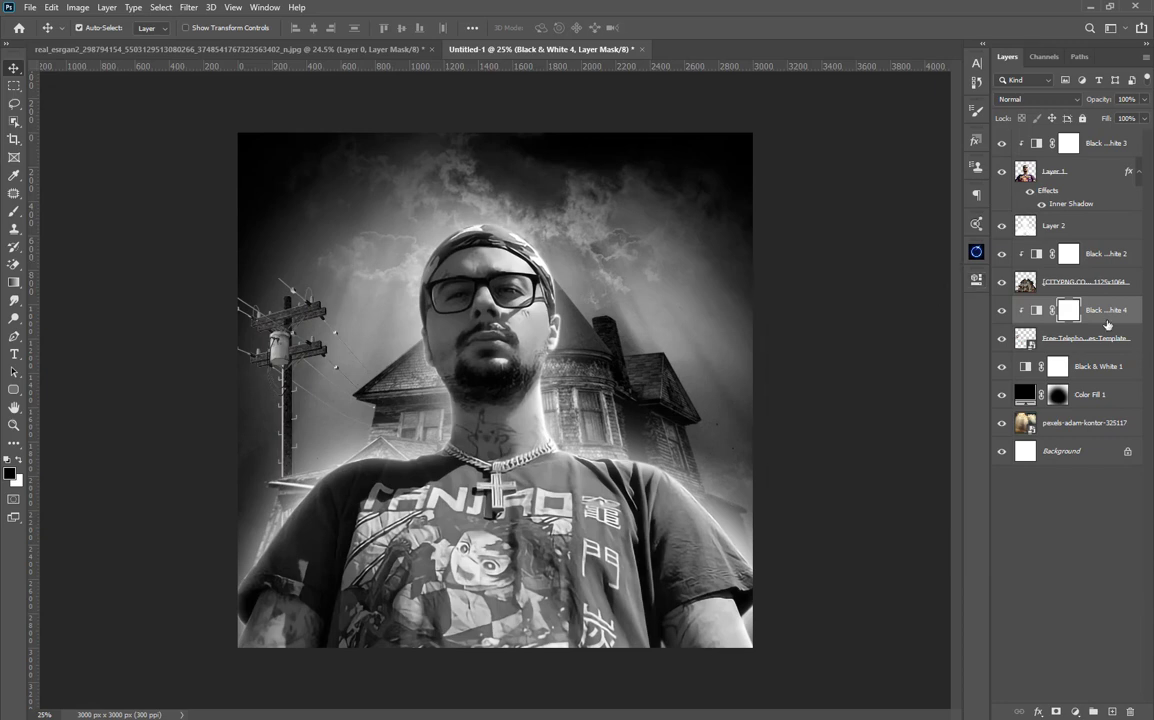
# Step: Group the telephone-pole layer with its Black & White 4 adjustment and duplicate the group
pyautogui.click(1036, 310)
pyautogui.keyDown('shift'); pyautogui.click(1079, 340); pyautogui.keyUp('shift')
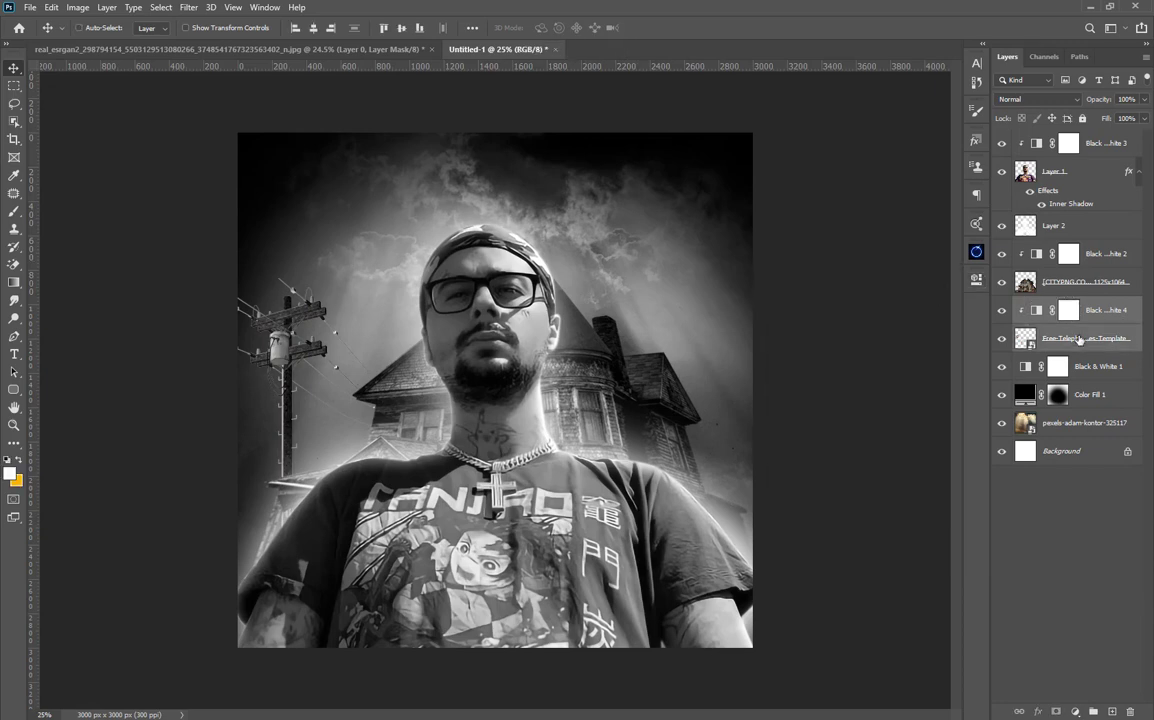
pyautogui.hotkey('ctrl', 'g')
pyautogui.hotkey('ctrl', 'j')
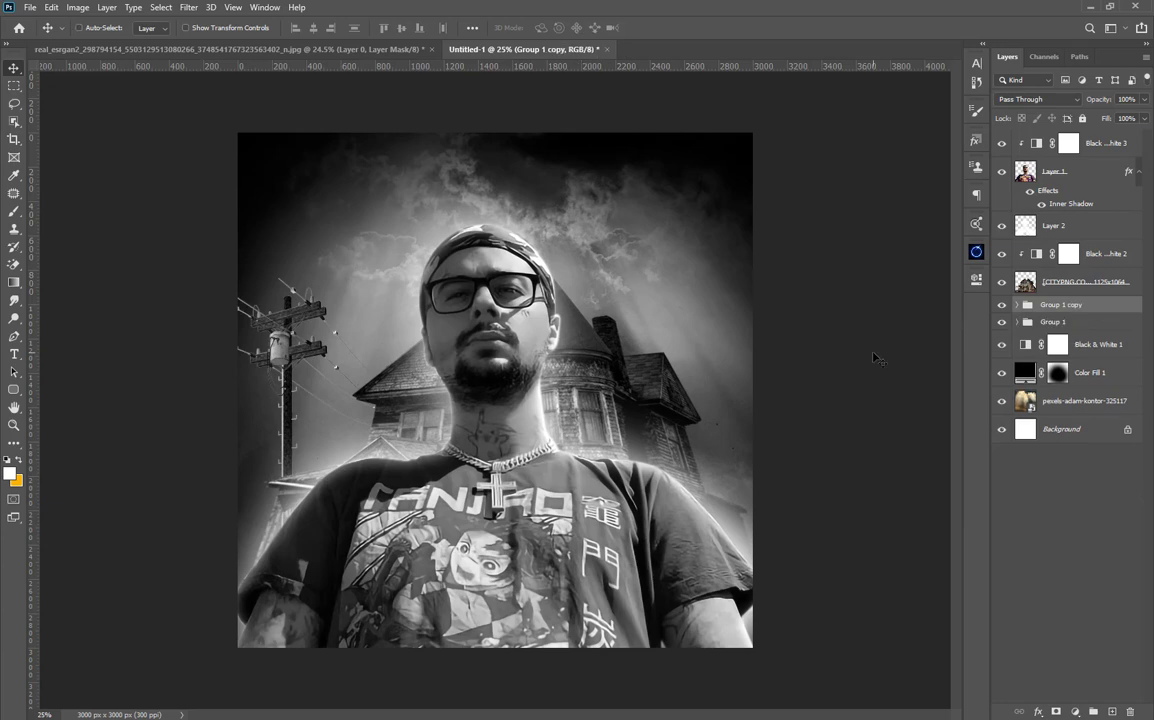
# Step: Flip the duplicated pole group horizontally, scale it to about 121%, and place it above the house on the right side of the canvas
pyautogui.hotkey('ctrl', 't')
pyautogui.rightClick(268, 330)
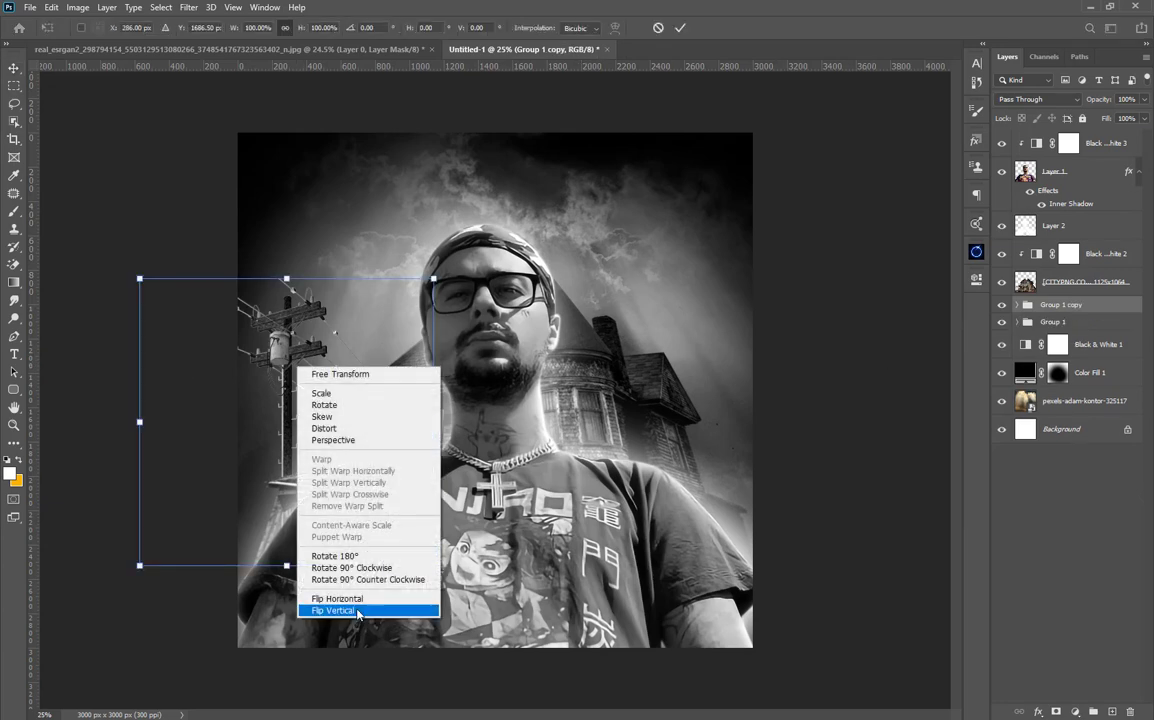
pyautogui.click(300, 540)
pyautogui.moveTo(314, 373); pyautogui.dragTo(726, 261)
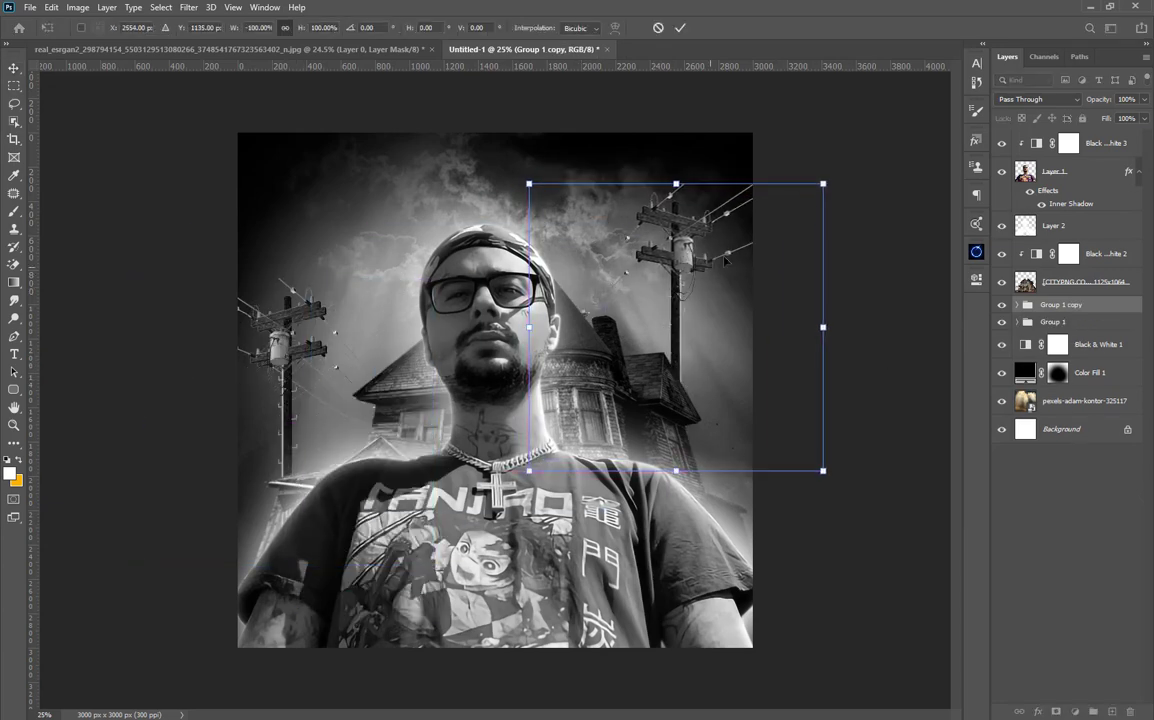
pyautogui.moveTo(831, 188); pyautogui.dragTo(894, 122)
pyautogui.moveTo(727, 219); pyautogui.dragTo(710, 271)
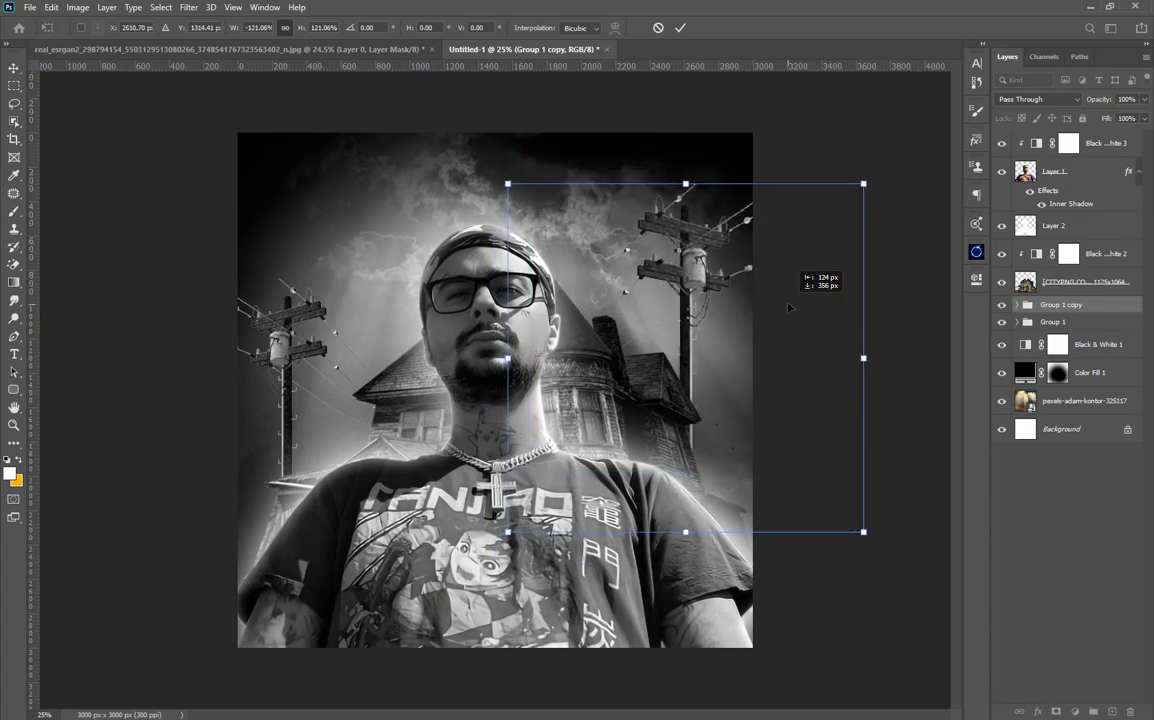
pyautogui.click(681, 28)
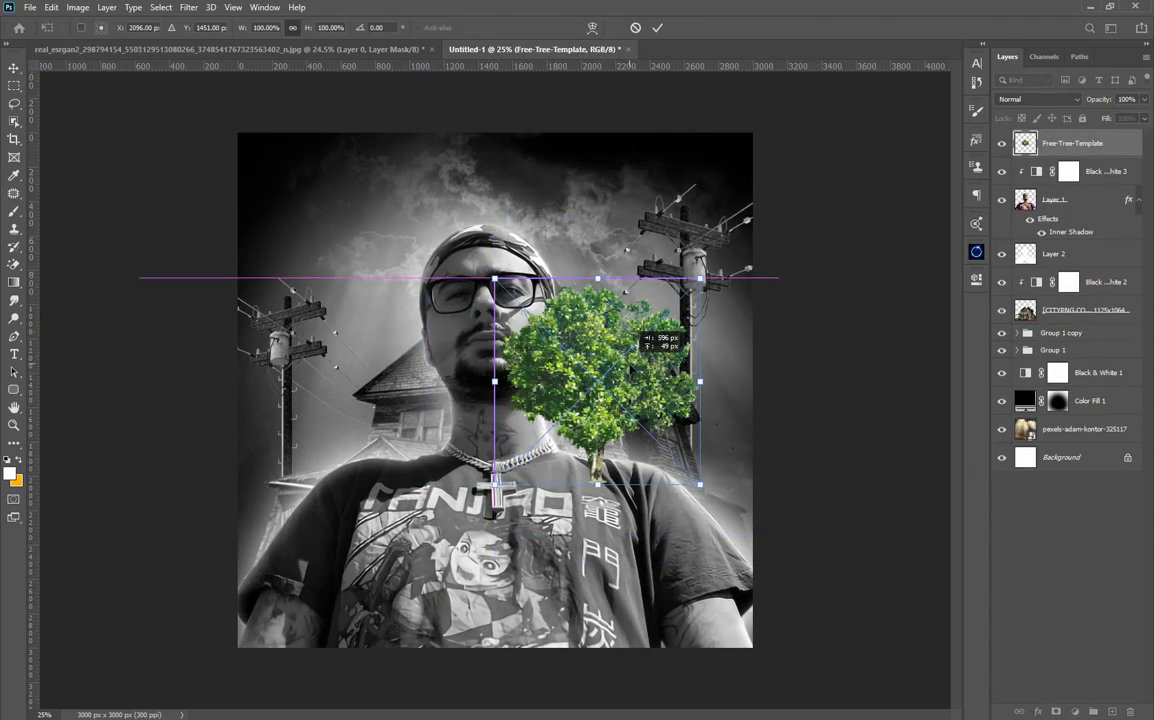
# Step: Enlarge the green tree, position it on the right side of the house, and move its layer directly below the house layer
pyautogui.moveTo(629, 372); pyautogui.dragTo(698, 461)
pyautogui.moveTo(775, 368); pyautogui.dragTo(798, 296)
pyautogui.moveTo(650, 420); pyautogui.dragTo(590, 390)
pyautogui.click(658, 29)
pyautogui.moveTo(1072, 143); pyautogui.dragTo(1050, 318)
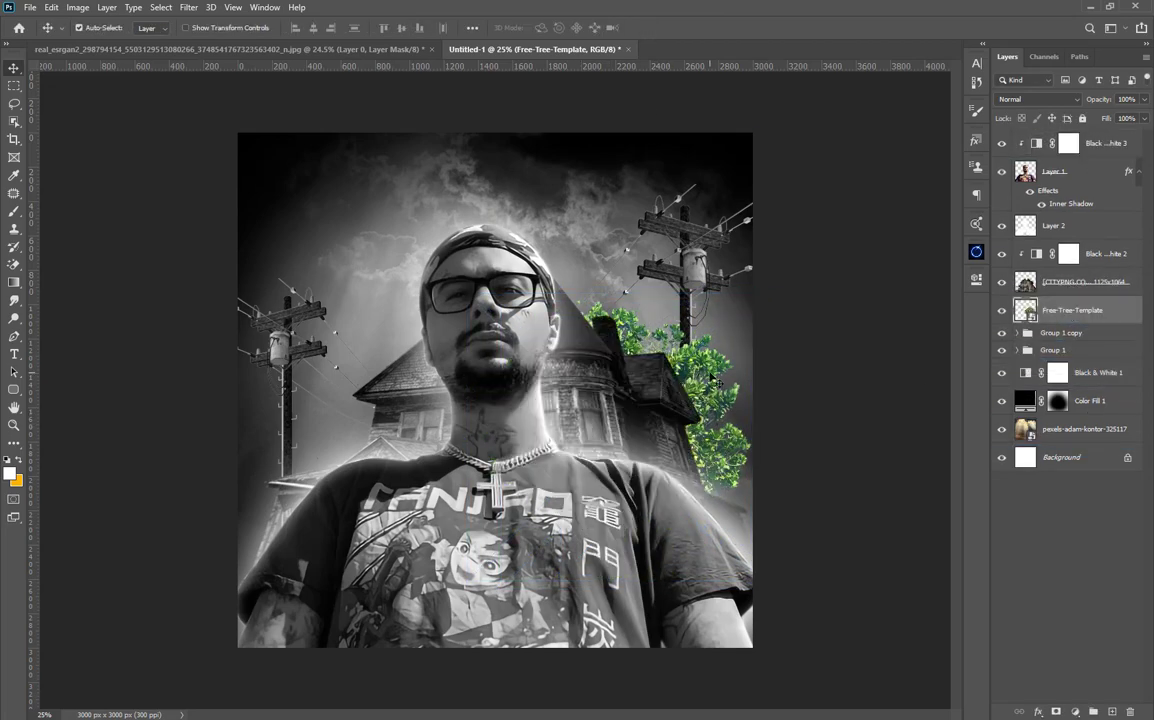
# Step: Duplicate the tree layer, scale the copy to about 70% and place it beside the house beneath the left telephone pole
pyautogui.moveTo(717, 381)
pyautogui.mouseDown()
pyautogui.moveTo(724, 336)
pyautogui.moveTo(718, 370)
pyautogui.mouseUp()
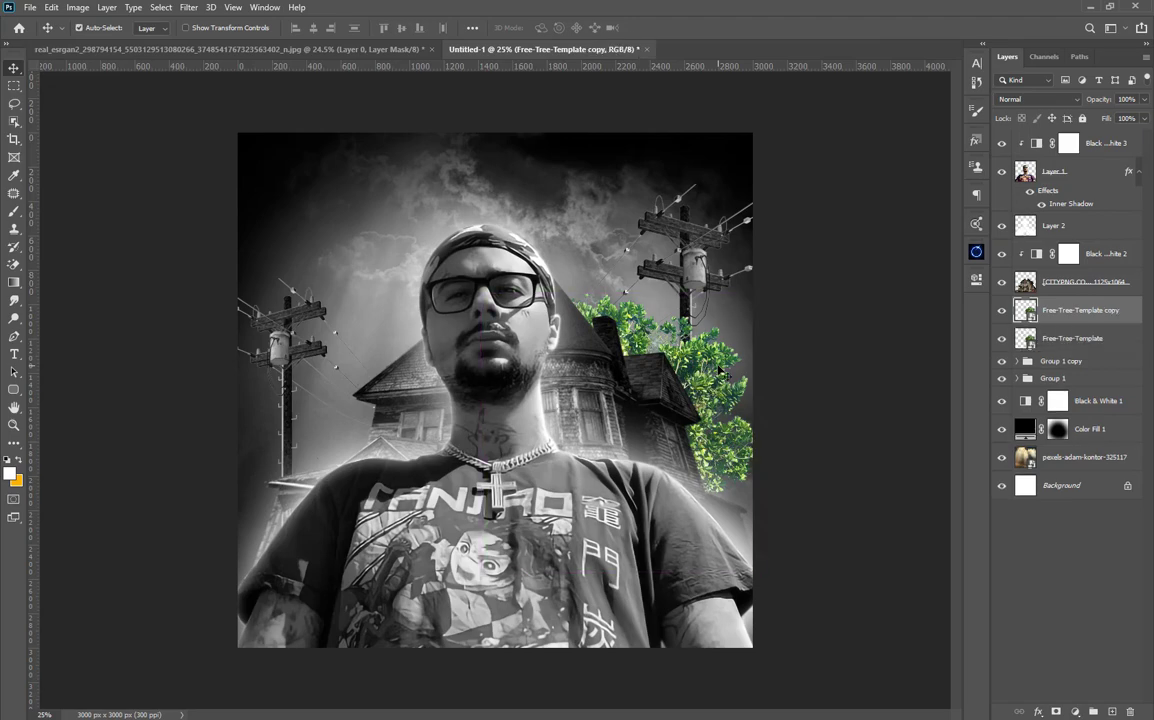
pyautogui.hotkey('ctrl', 't')
pyautogui.moveTo(730, 367); pyautogui.dragTo(450, 452)
pyautogui.moveTo(482, 372); pyautogui.dragTo(321, 532)
pyautogui.moveTo(269, 582); pyautogui.dragTo(343, 436)
pyautogui.moveTo(394, 384); pyautogui.dragTo(412, 363)
pyautogui.moveTo(382, 406); pyautogui.dragTo(375, 414)
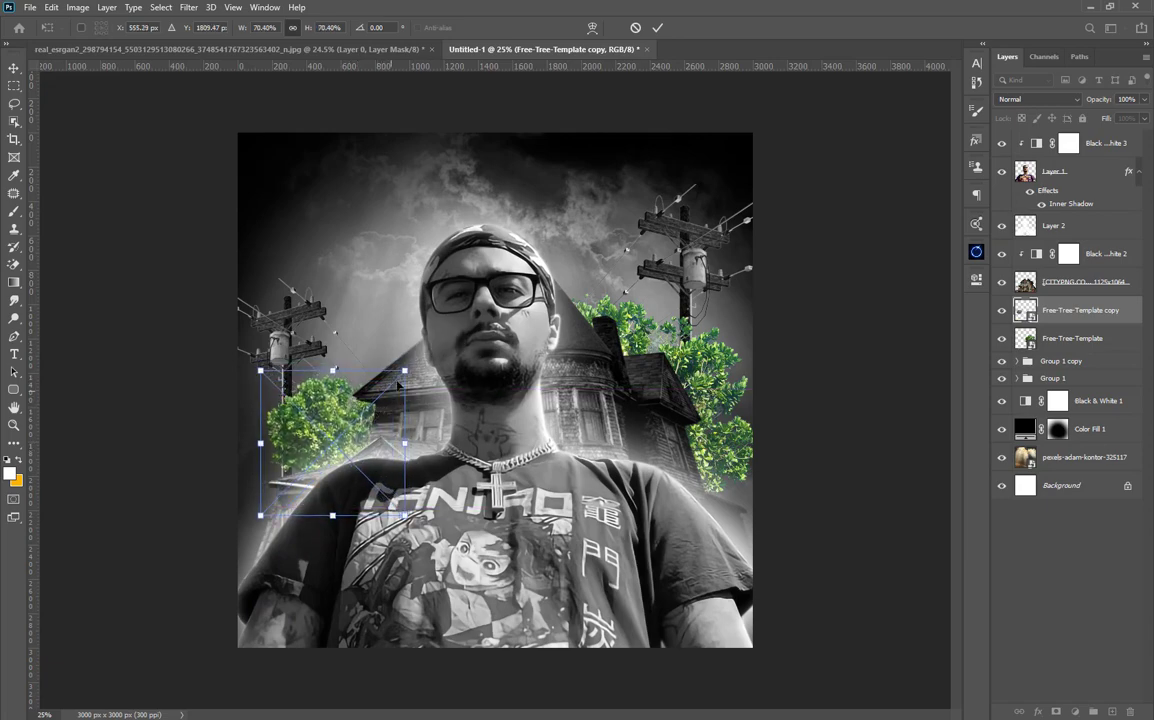
pyautogui.click(657, 27)
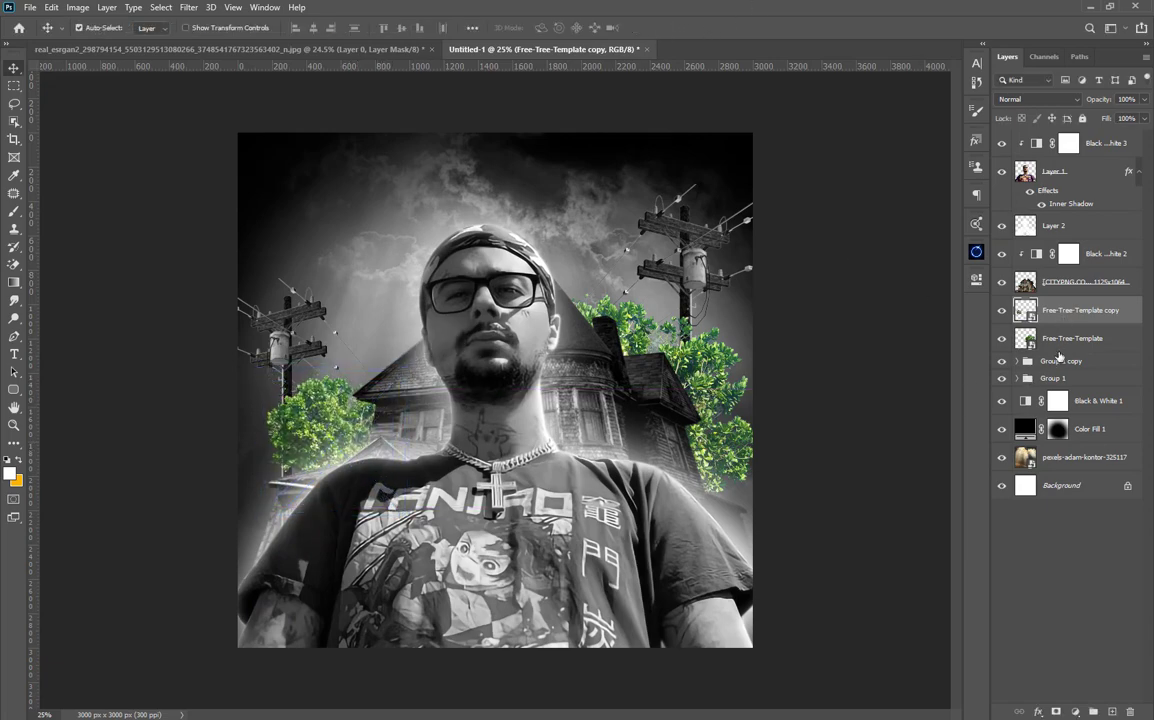
# Step: Group both tree layers and clip a Black & White adjustment to the group with Reds 48, Yellows 10 and Greens -35
pyautogui.keyDown('shift'); pyautogui.click(1073, 345); pyautogui.keyUp('shift')
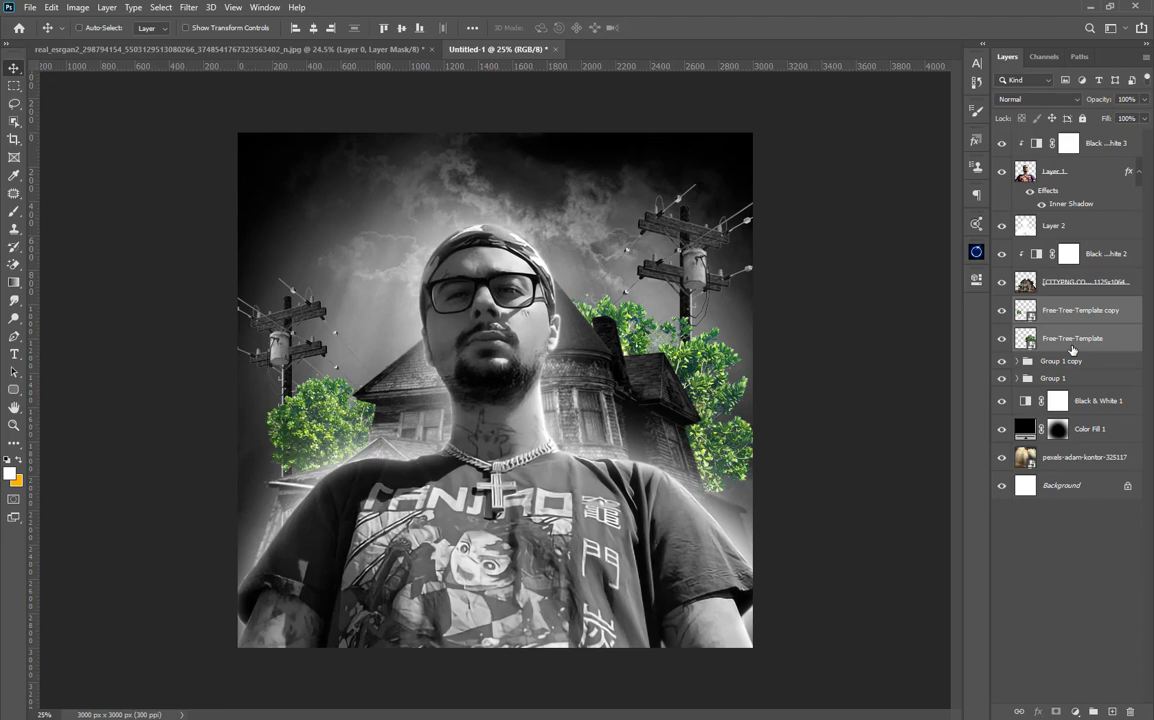
pyautogui.hotkey('ctrl', 'g')
pyautogui.click(1074, 711)
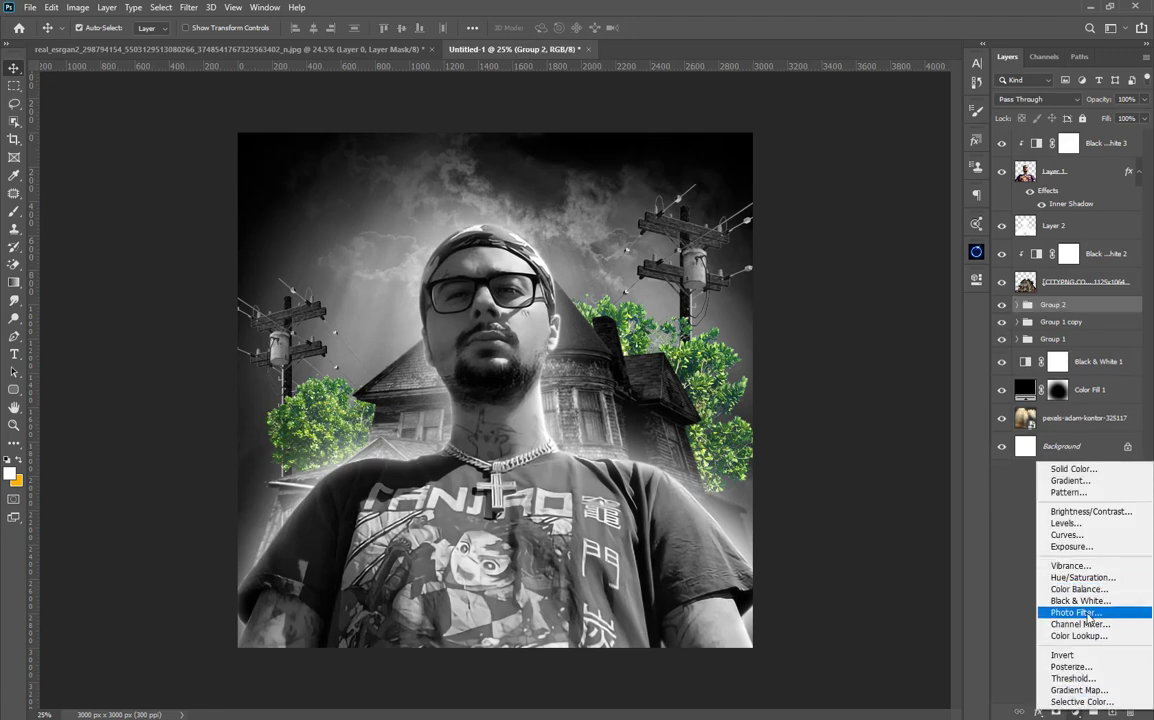
pyautogui.click(1079, 600)
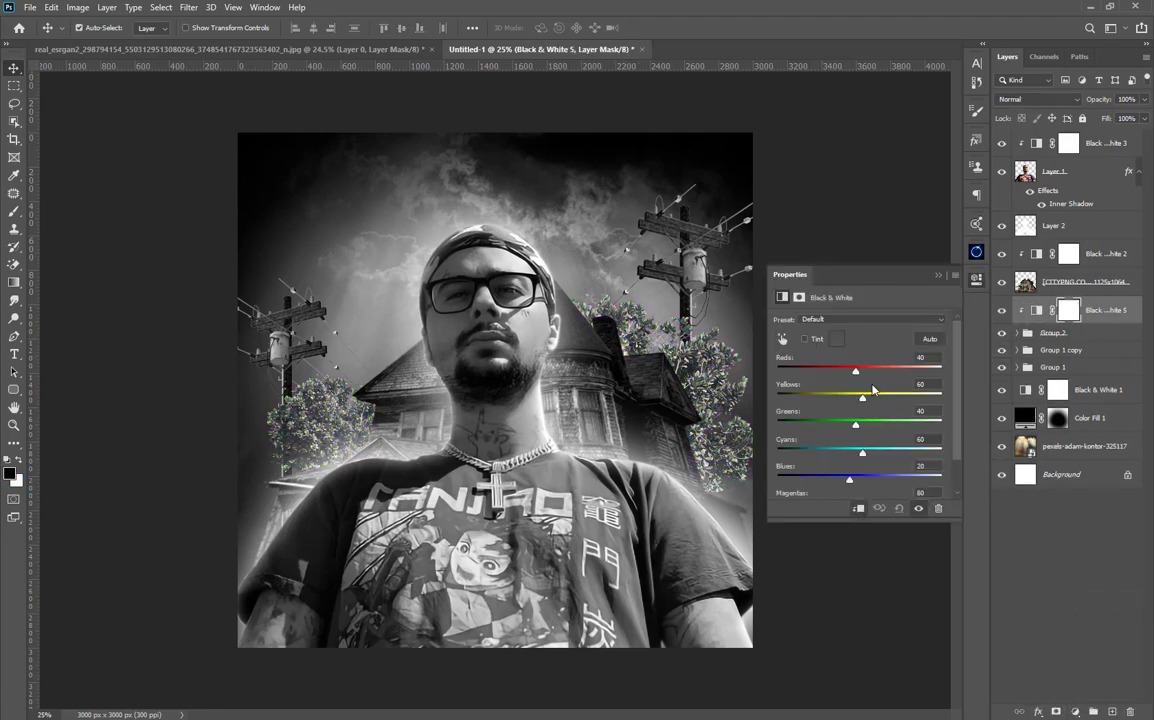
pyautogui.moveTo(855, 372); pyautogui.dragTo(832, 438)
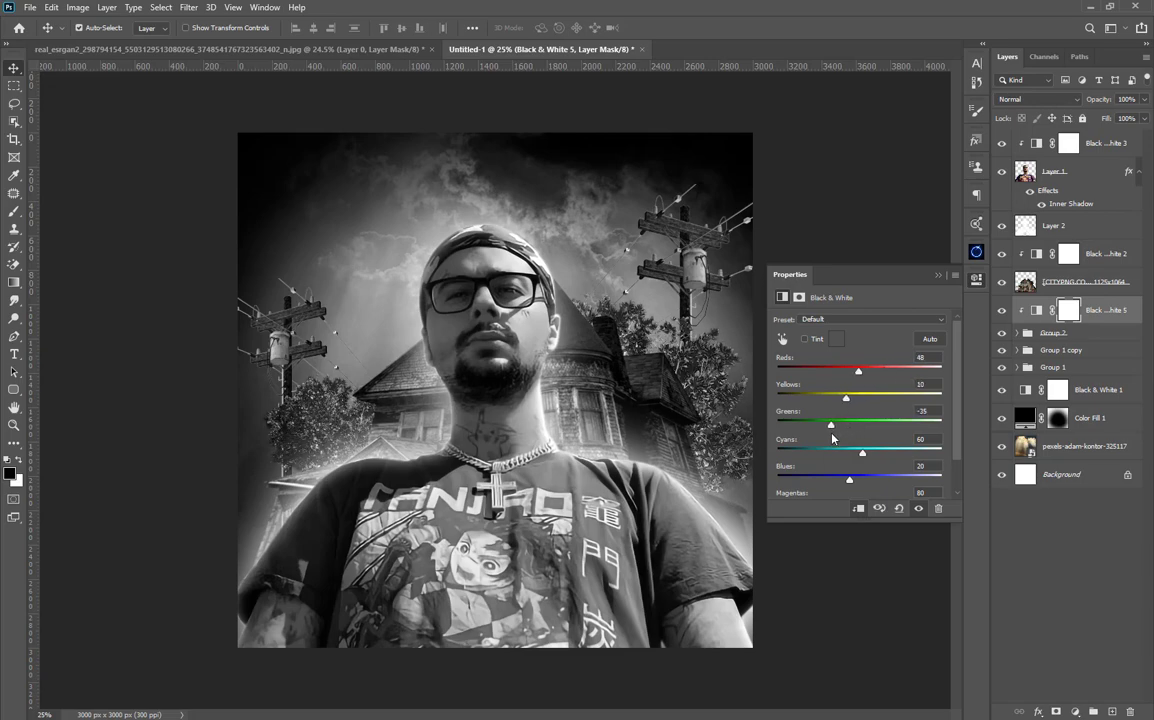
pyautogui.click(938, 276)
pyautogui.click(926, 426)
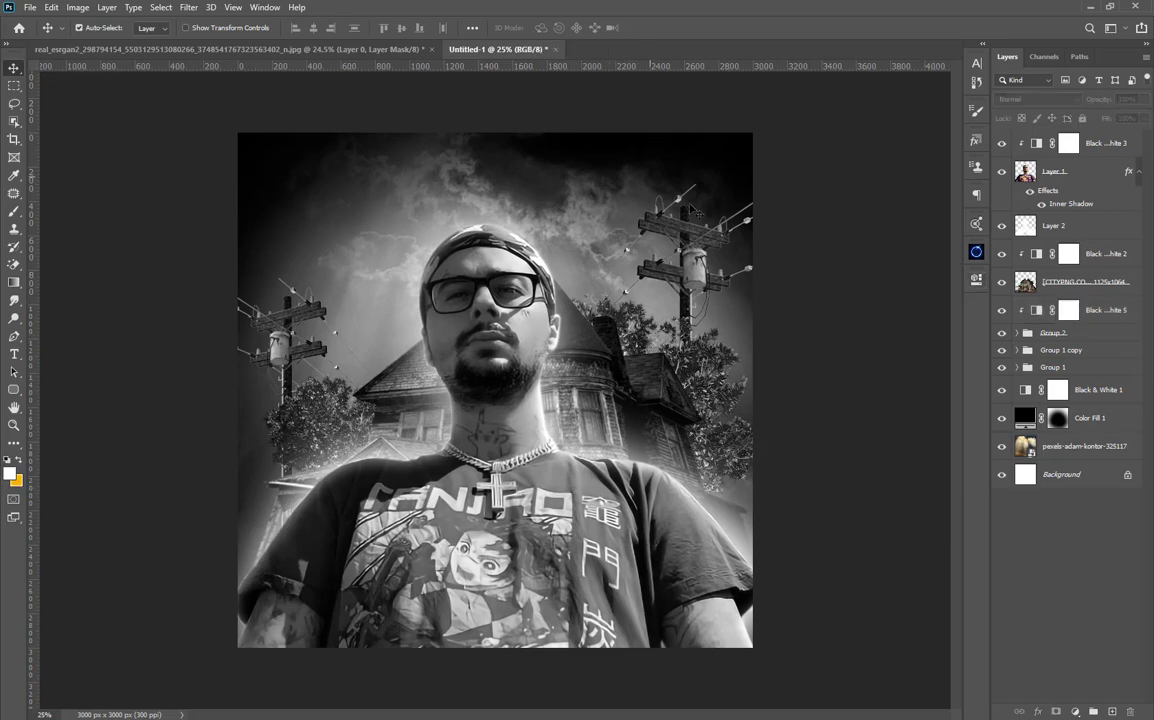
pyautogui.click(1105, 147)
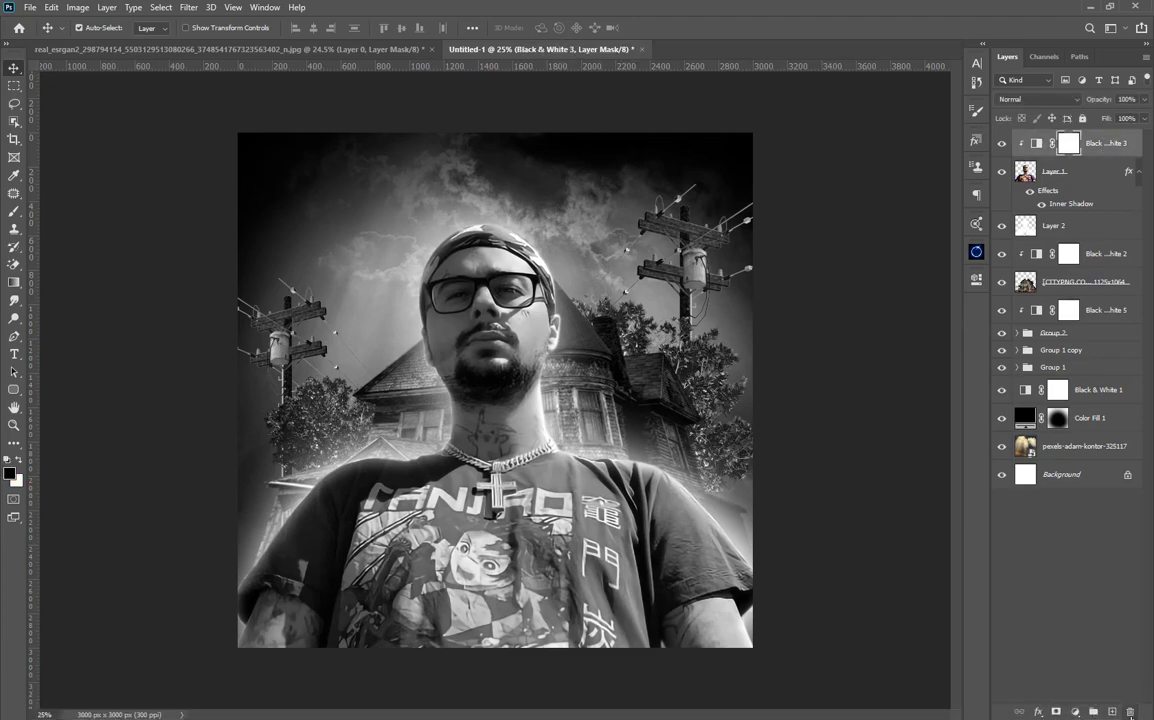
pyautogui.click(1112, 711)
pyautogui.click(78, 7)
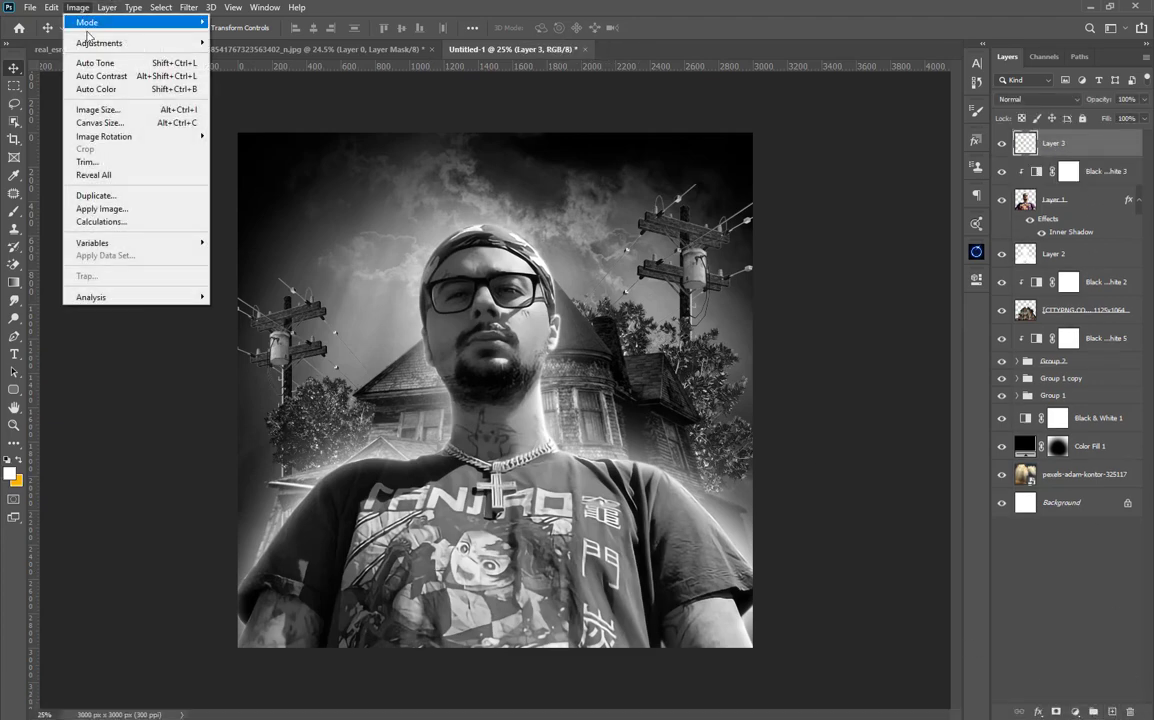
pyautogui.click(100, 188)
pyautogui.click(693, 196)
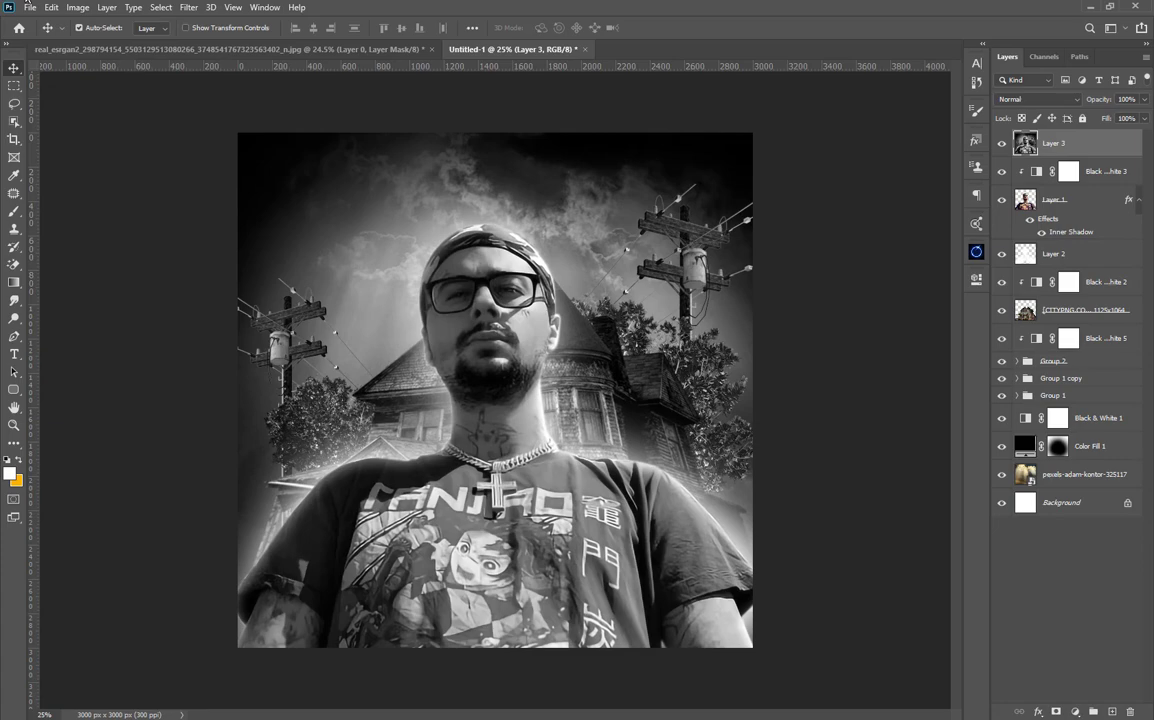
# Step: Apply the Camera Raw Filter to the man's layer with Clarity +100 and Highlights +64
pyautogui.click(185, 7)
pyautogui.click(242, 92)
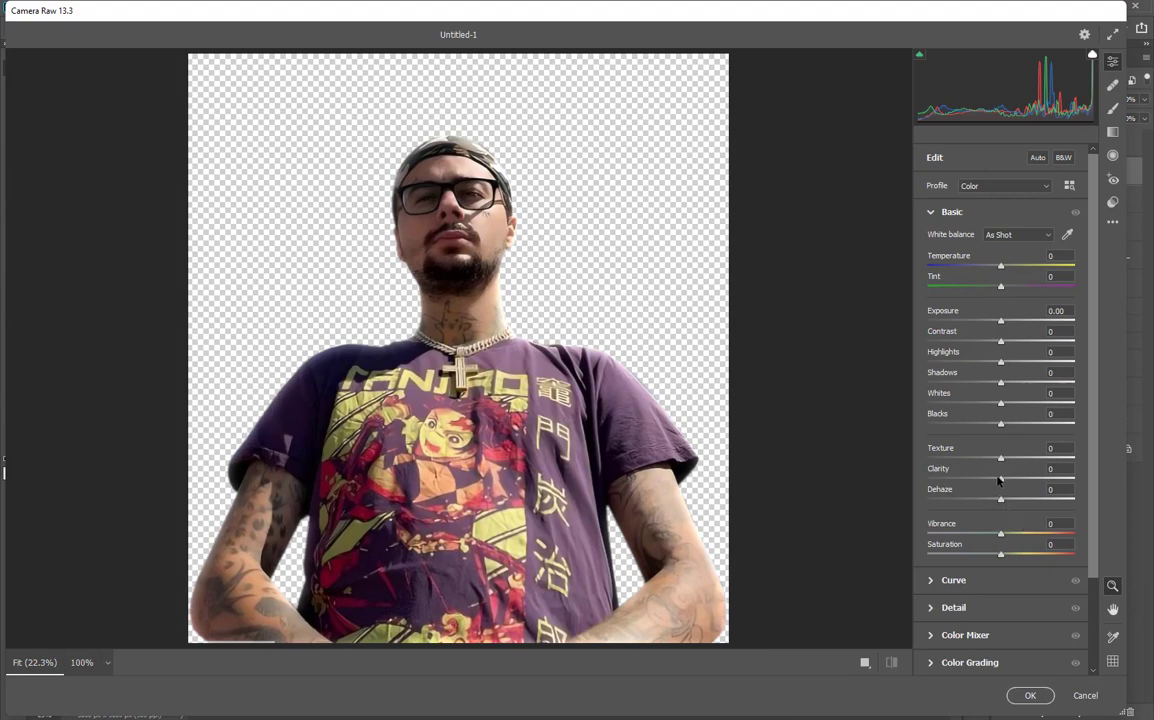
pyautogui.moveTo(1000, 479); pyautogui.dragTo(1151, 484)
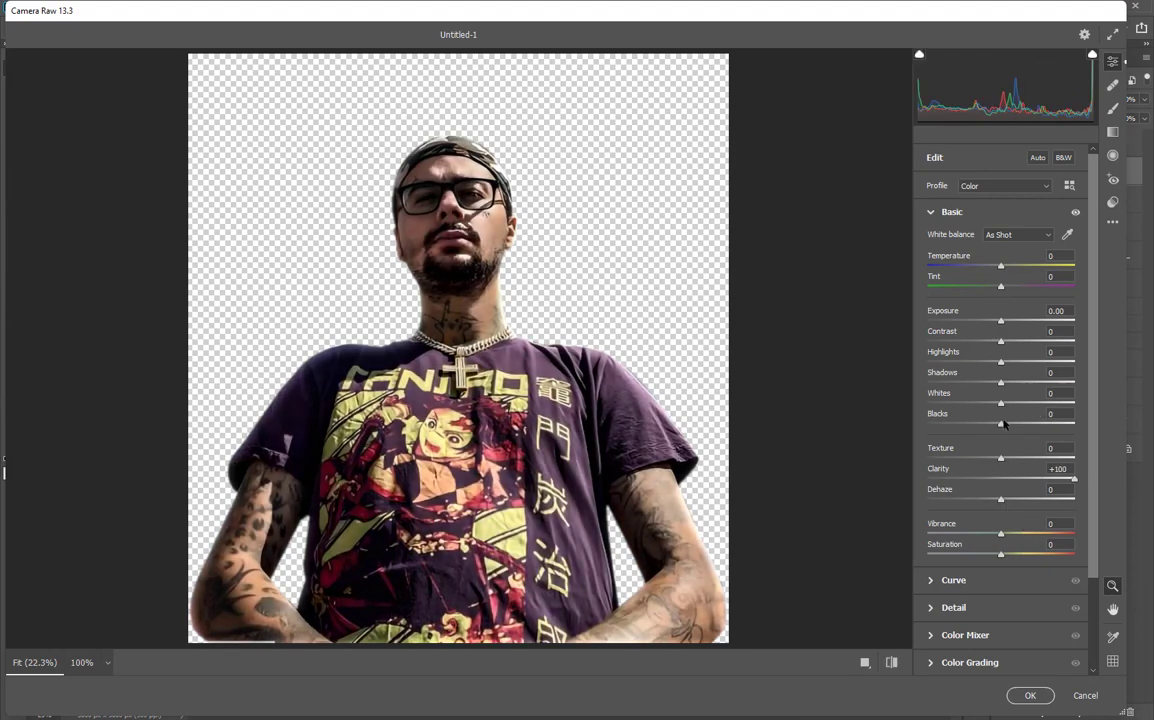
pyautogui.moveTo(1001, 362); pyautogui.dragTo(1048, 362)
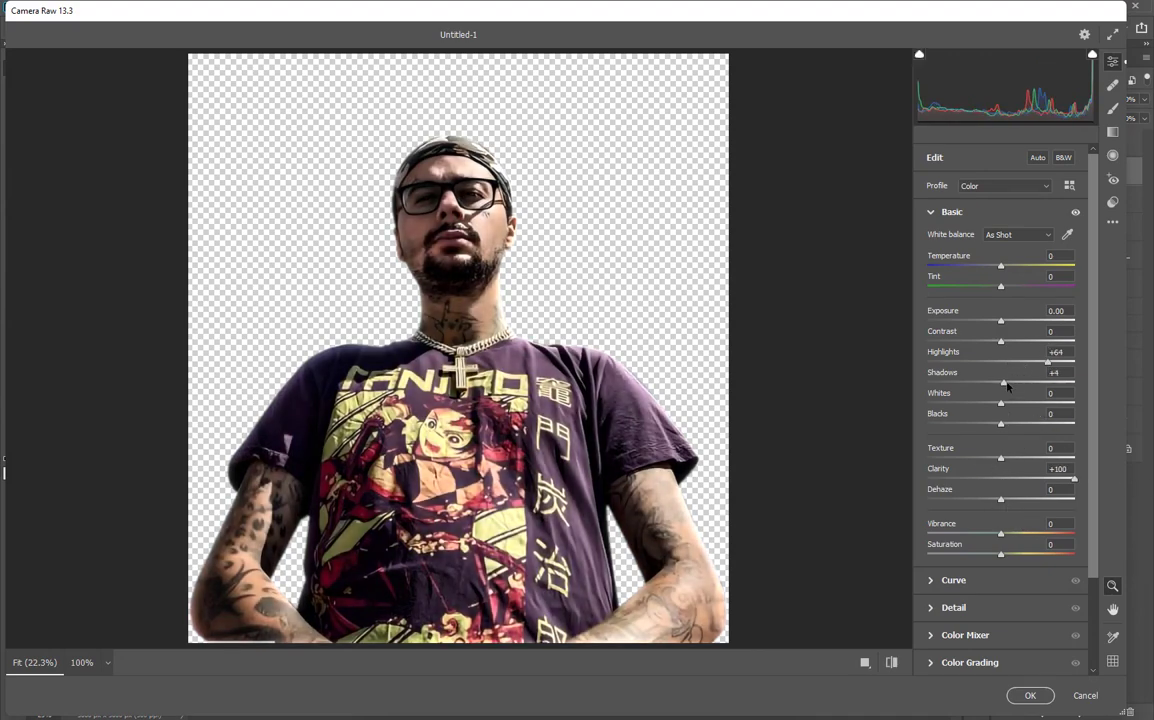
pyautogui.click(1030, 695)
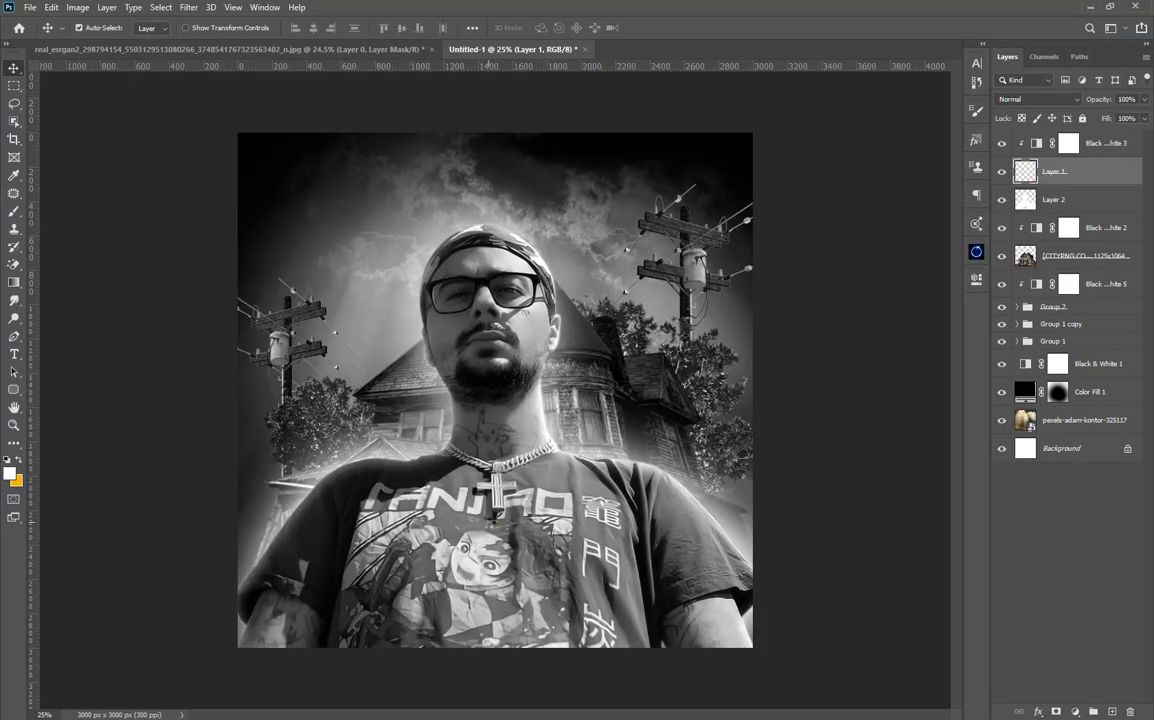
pyautogui.click(838, 453)
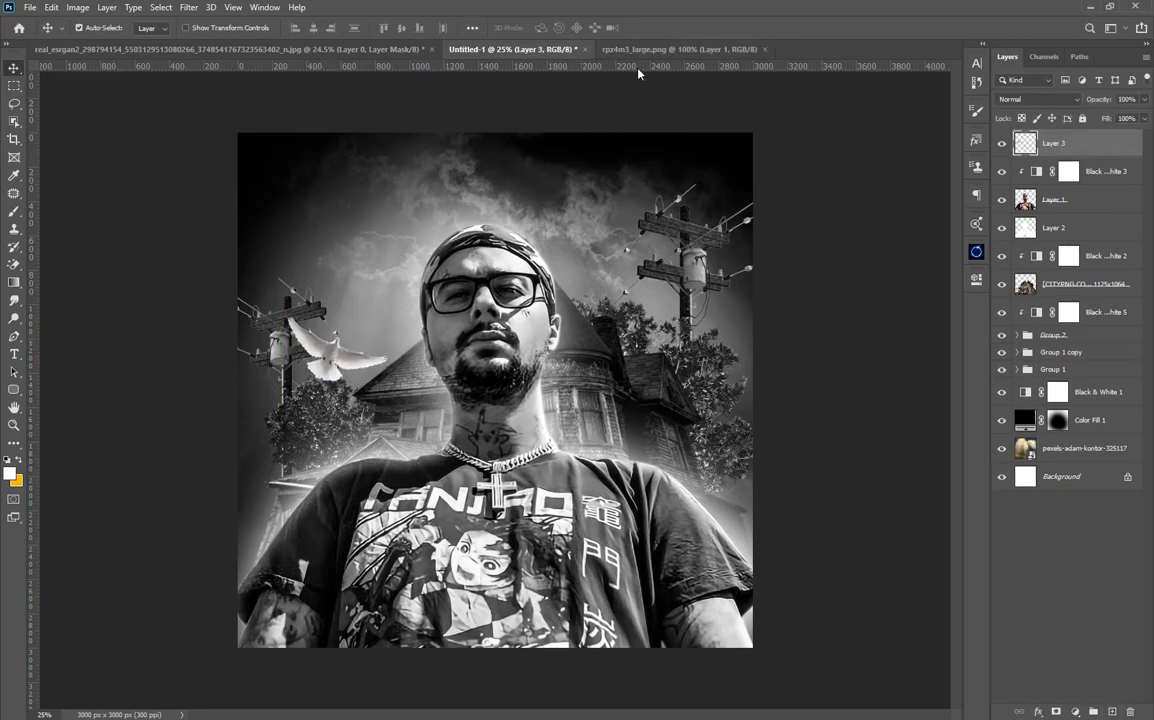
# Step: Lasso the larger dove in rpz4m3_large.png and move it into the Untitled-1 composite as a new layer
pyautogui.click(640, 49)
pyautogui.click(655, 252)
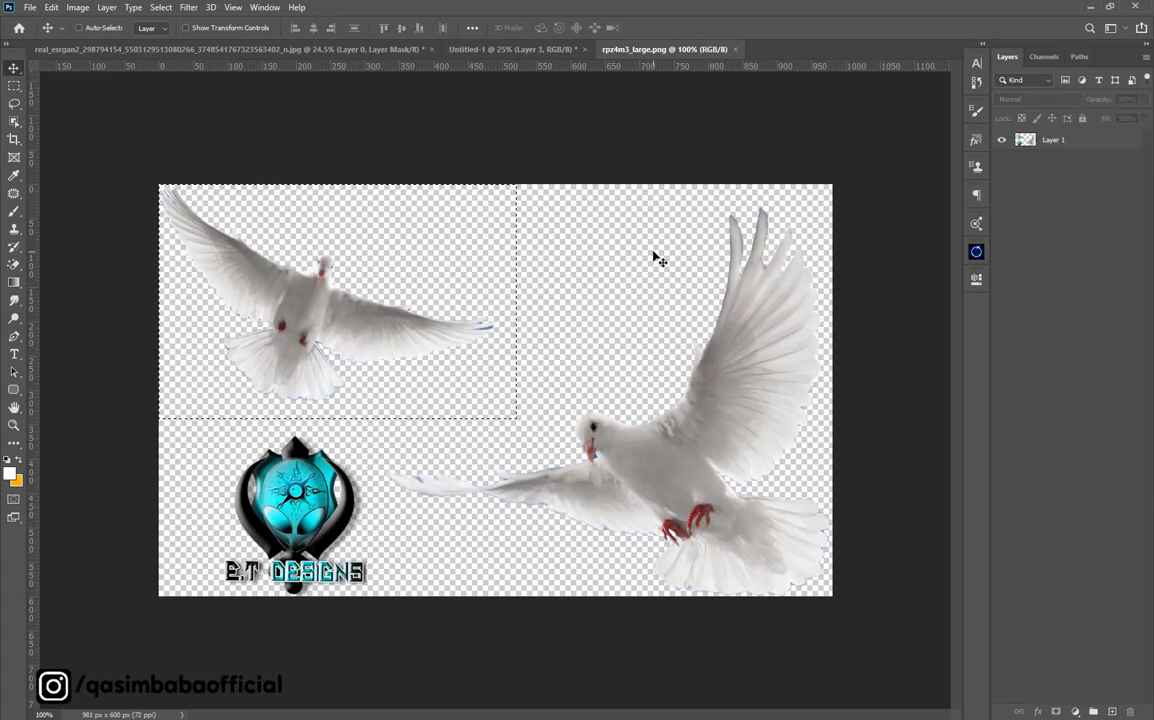
pyautogui.hotkey('ctrl', 'd')
pyautogui.click(14, 104)
pyautogui.moveTo(601, 224)
pyautogui.mouseDown()
pyautogui.moveTo(438, 440)
pyautogui.moveTo(384, 469)
pyautogui.moveTo(372, 510)
pyautogui.moveTo(435, 597)
pyautogui.mouseUp()
pyautogui.moveTo(1010, 295)
pyautogui.mouseDown()
pyautogui.moveTo(875, 142)
pyautogui.moveTo(679, 168)
pyautogui.moveTo(668, 140)
pyautogui.mouseUp()
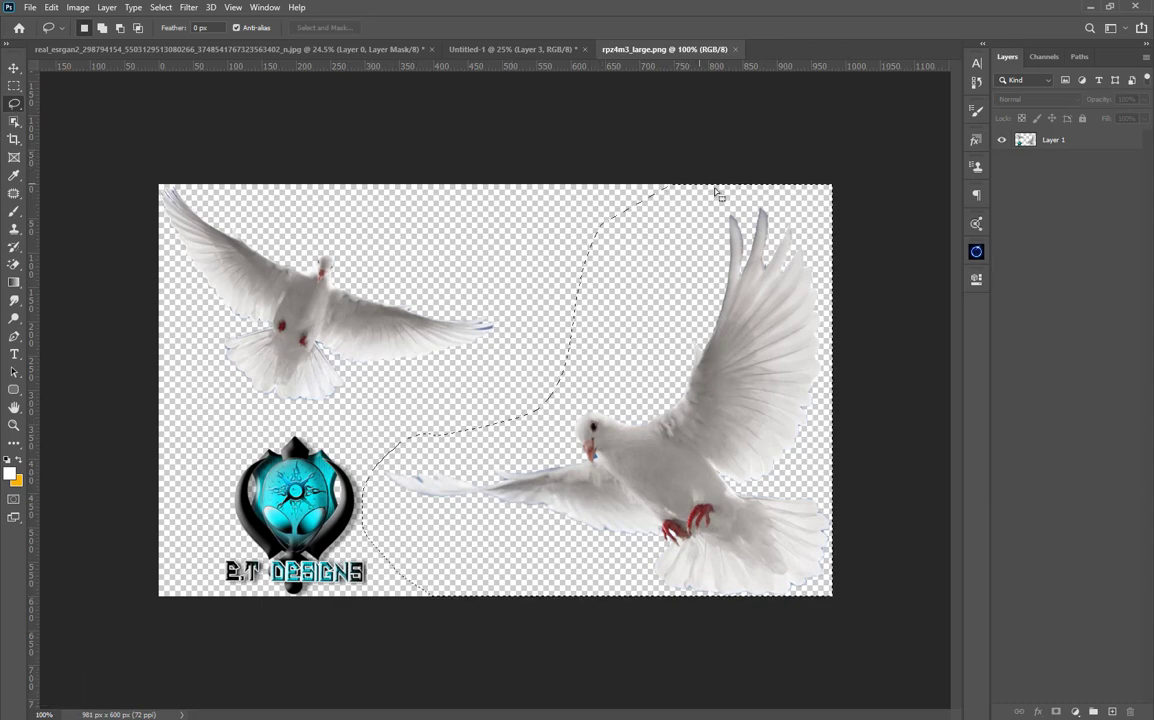
pyautogui.click(14, 68)
pyautogui.moveTo(719, 414)
pyautogui.mouseDown()
pyautogui.moveTo(422, 52)
pyautogui.moveTo(656, 522)
pyautogui.mouseUp()
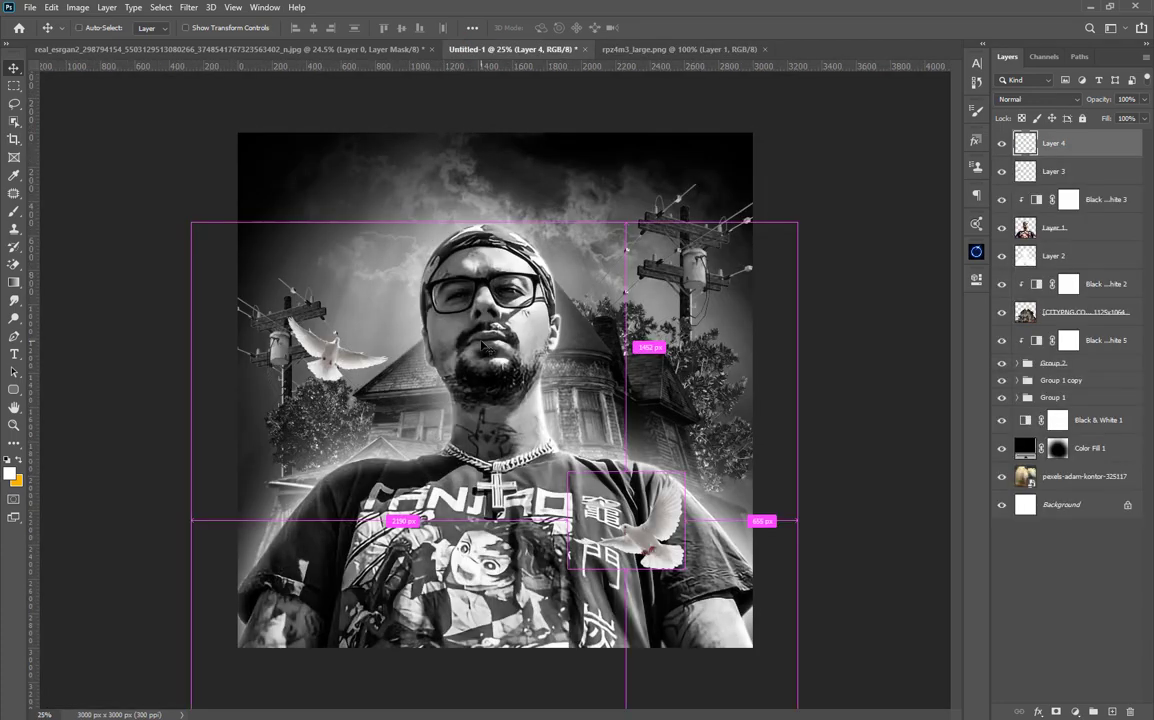
# Step: Scale the larger dove to about 256% and place it over the man's shoulder at the right canvas edge
pyautogui.hotkey('ctrl', 't')
pyautogui.moveTo(686, 471); pyautogui.dragTo(859, 328)
pyautogui.moveTo(736, 484); pyautogui.dragTo(676, 498)
pyautogui.moveTo(799, 343); pyautogui.dragTo(803, 334)
pyautogui.moveTo(688, 427); pyautogui.dragTo(667, 413)
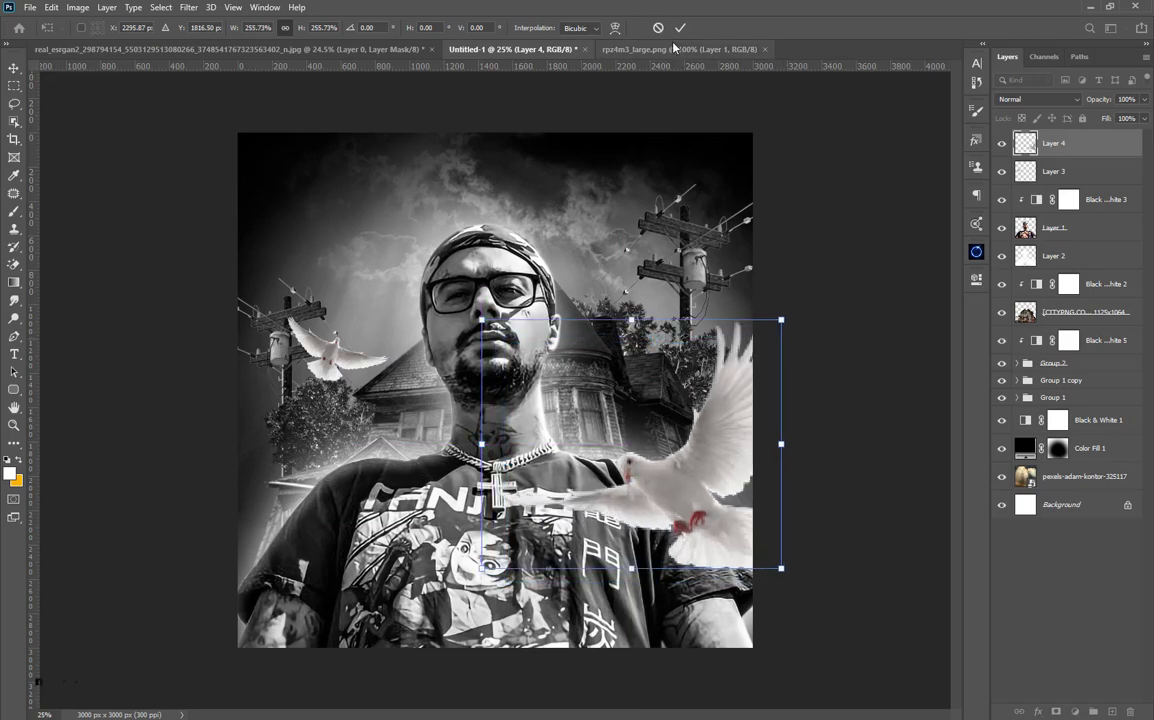
pyautogui.click(680, 28)
pyautogui.click(824, 296)
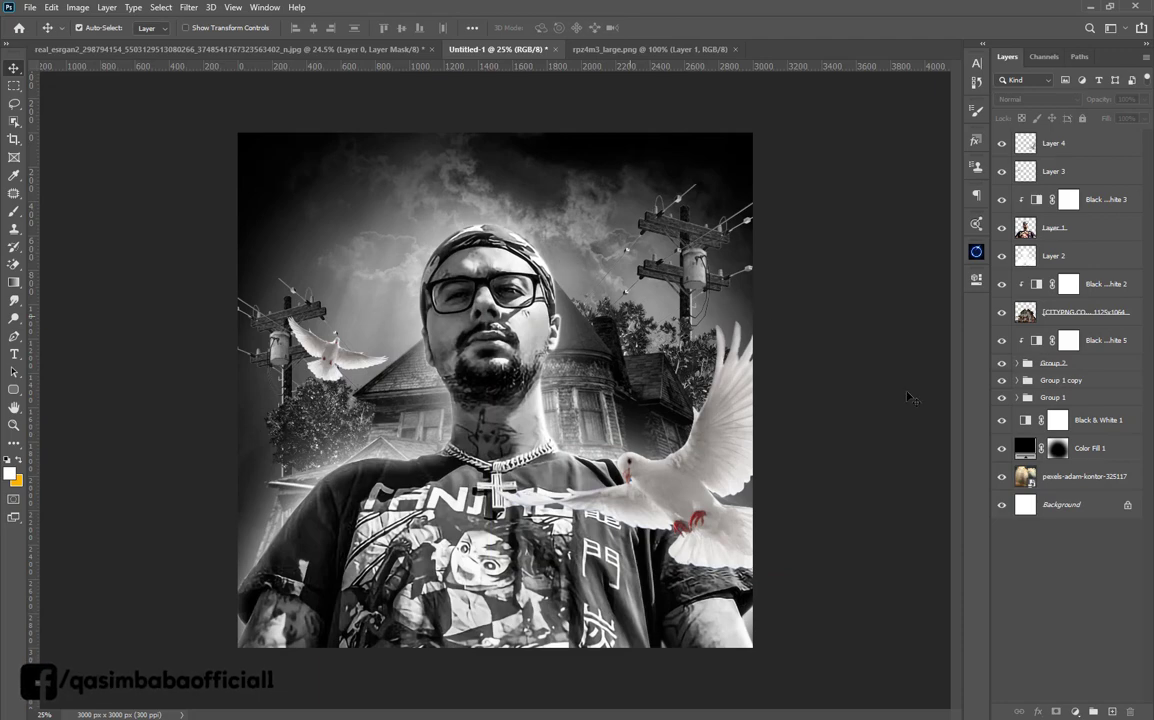
pyautogui.click(1110, 447)
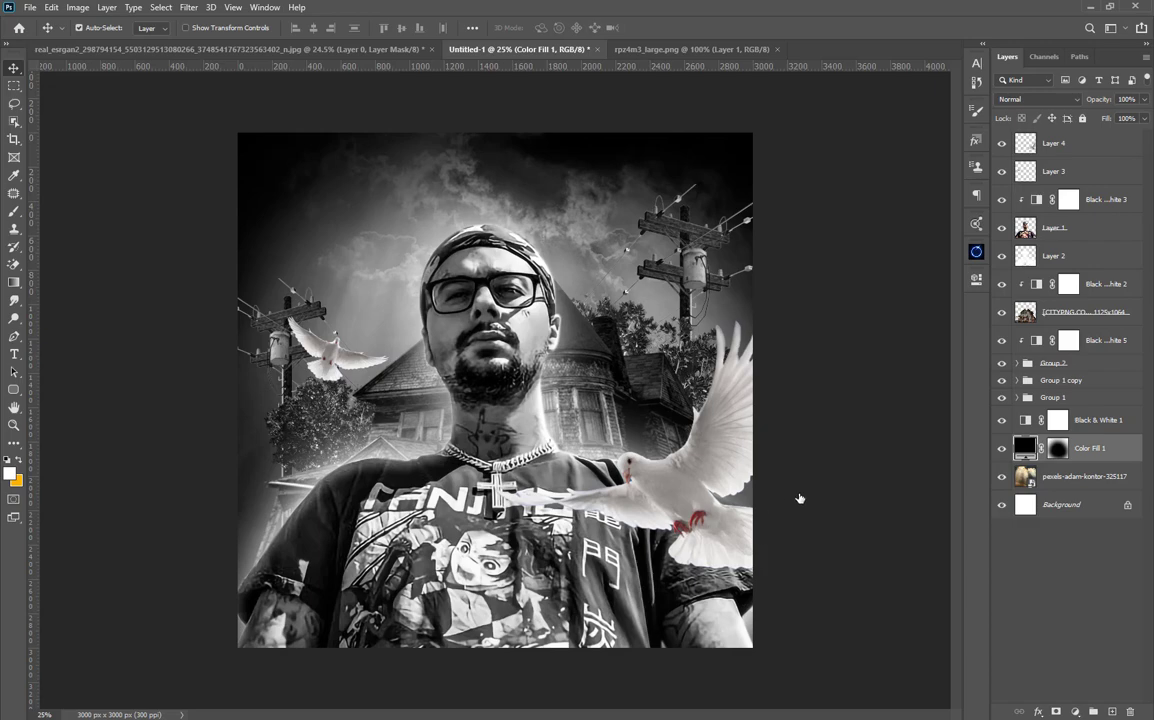
pyautogui.click(849, 362)
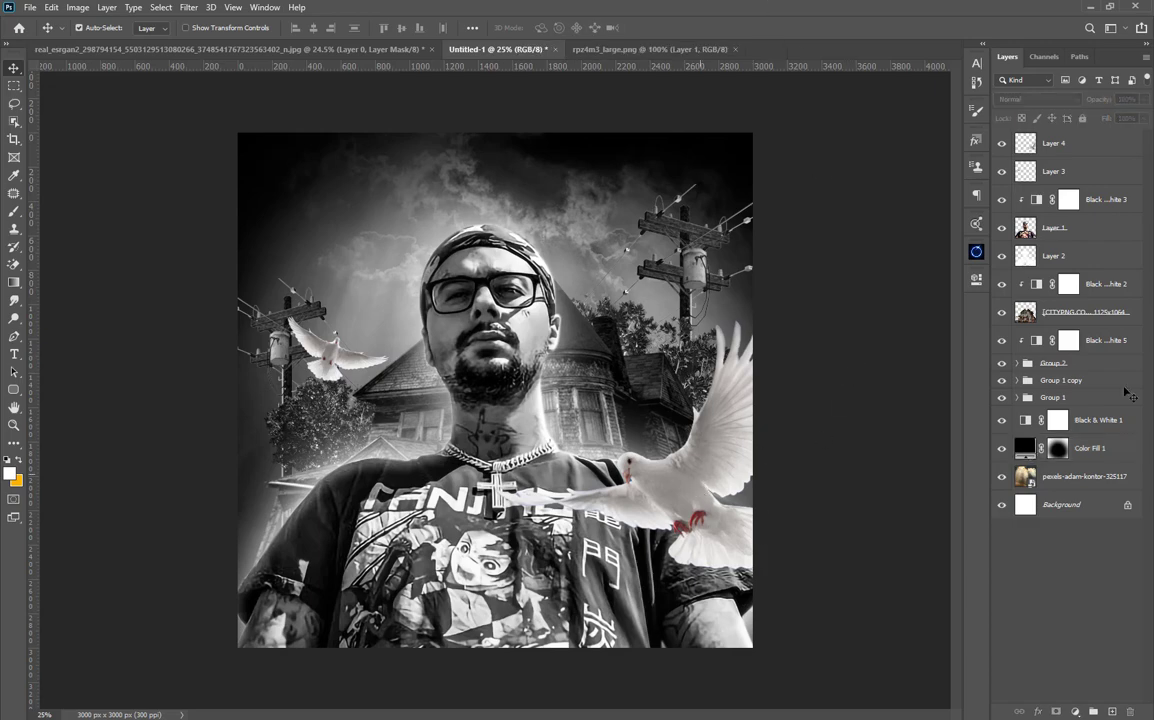
# Step: Give the large dove on Layer 4 only a white Inner Shadow in Linear Dodge (Add) mode with 23% opacity and an adjusted angle
pyautogui.click(691, 496)
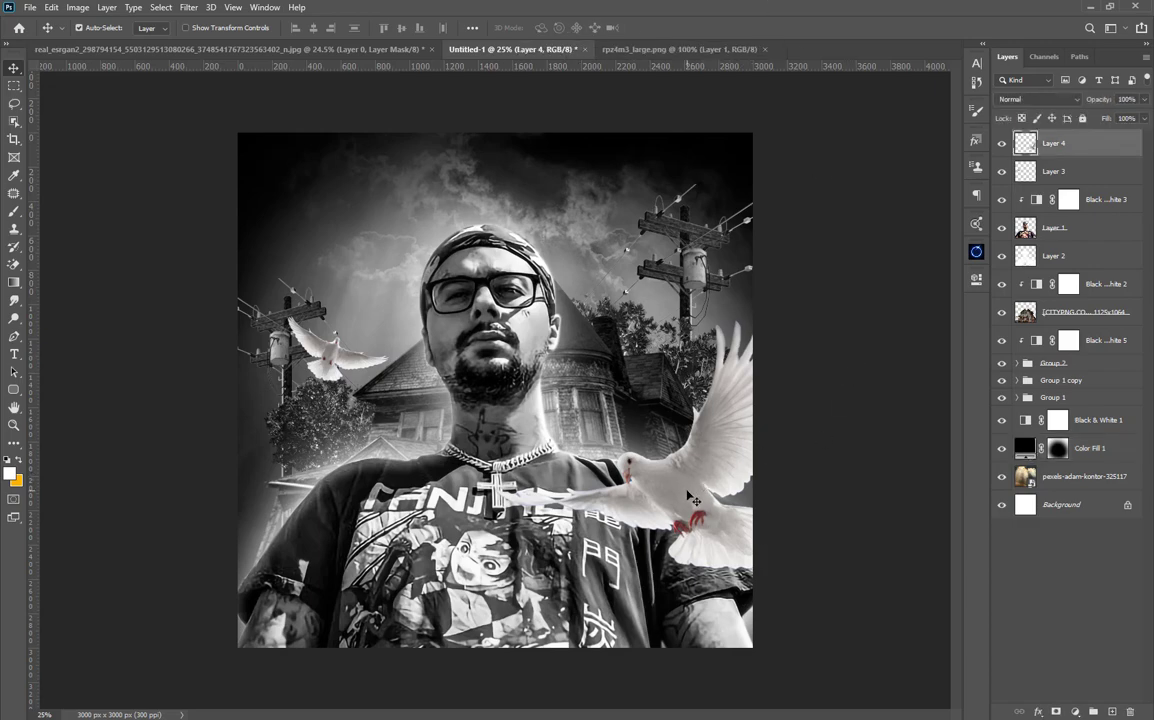
pyautogui.doubleClick(1124, 152)
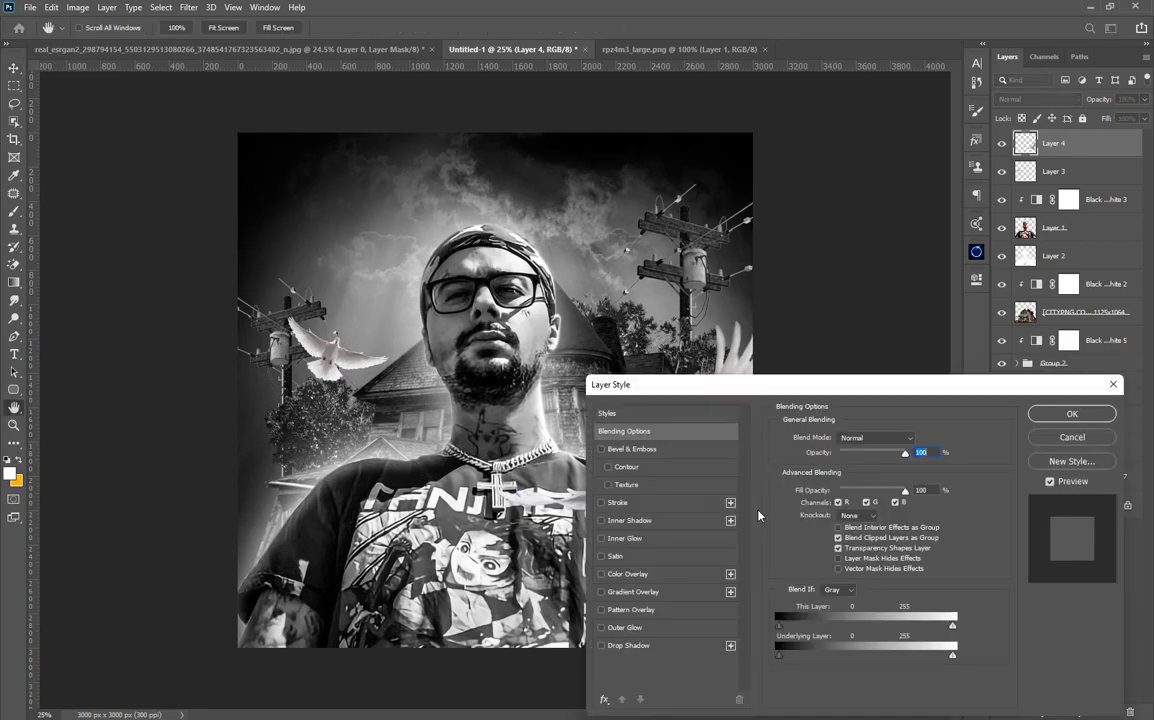
pyautogui.click(616, 543)
pyautogui.moveTo(729, 390); pyautogui.dragTo(772, 551)
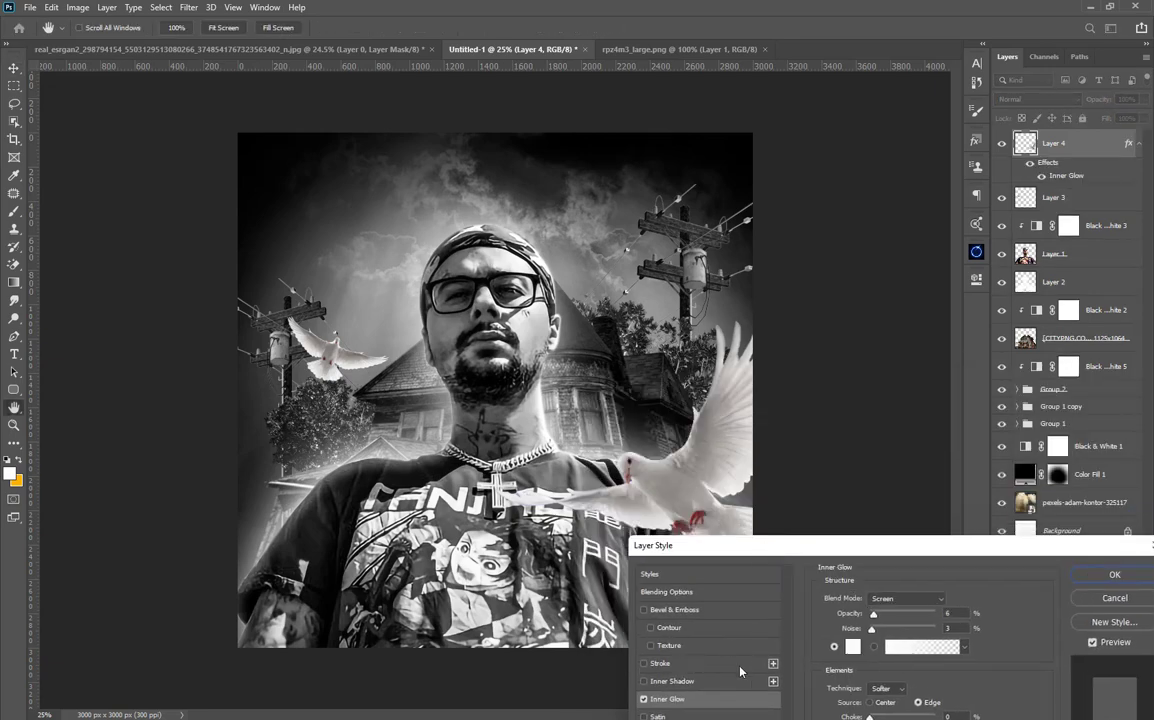
pyautogui.click(645, 681)
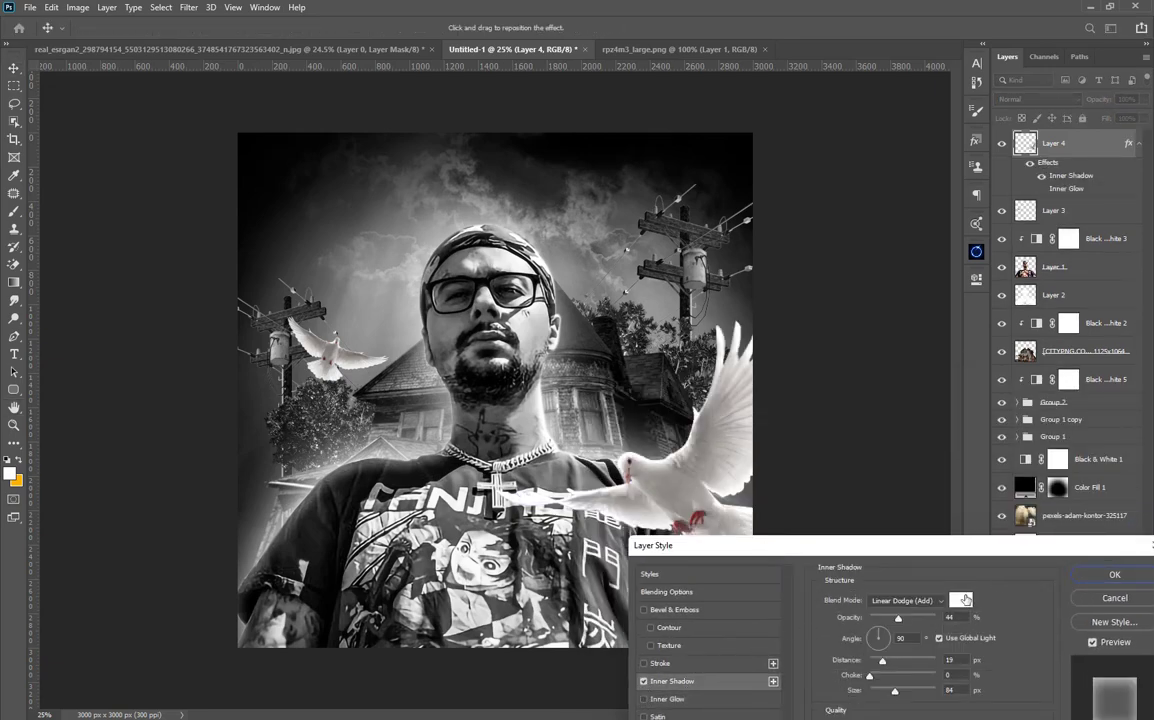
pyautogui.moveTo(905, 621); pyautogui.dragTo(873, 634)
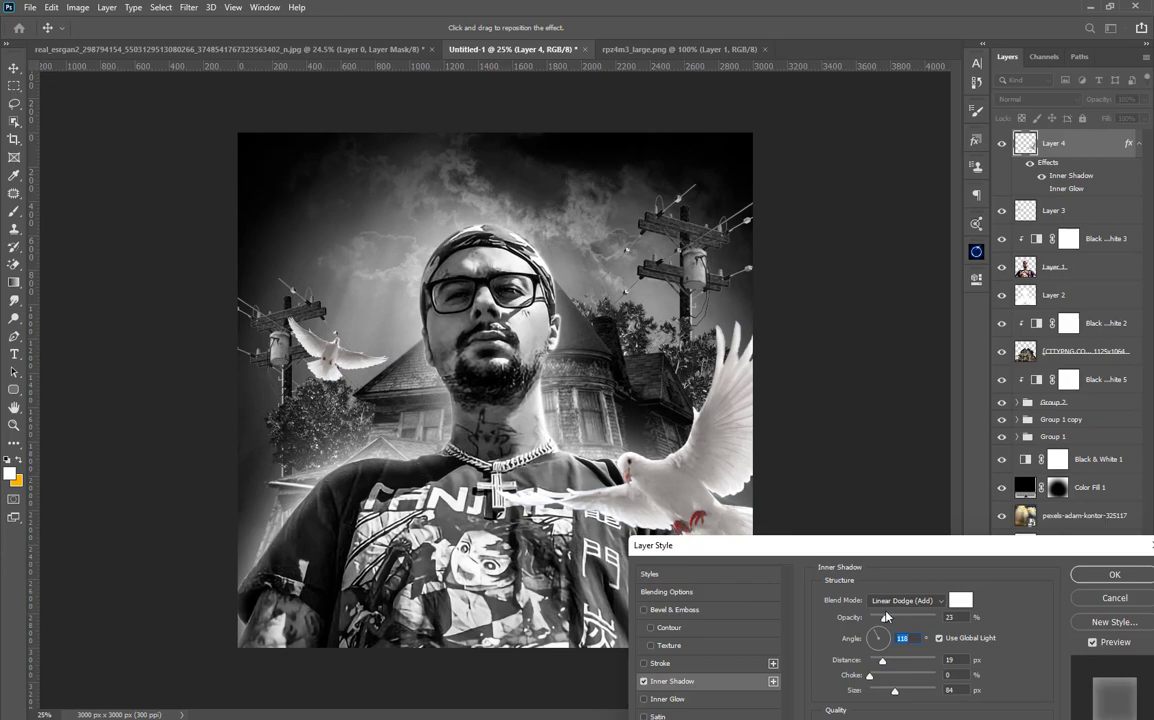
pyautogui.press('Return')
# Step: Add a white Linear Dodge (Add) Inner Shadow to the small dove on Layer 3 with 23% opacity and a 65° angle
pyautogui.click(338, 368)
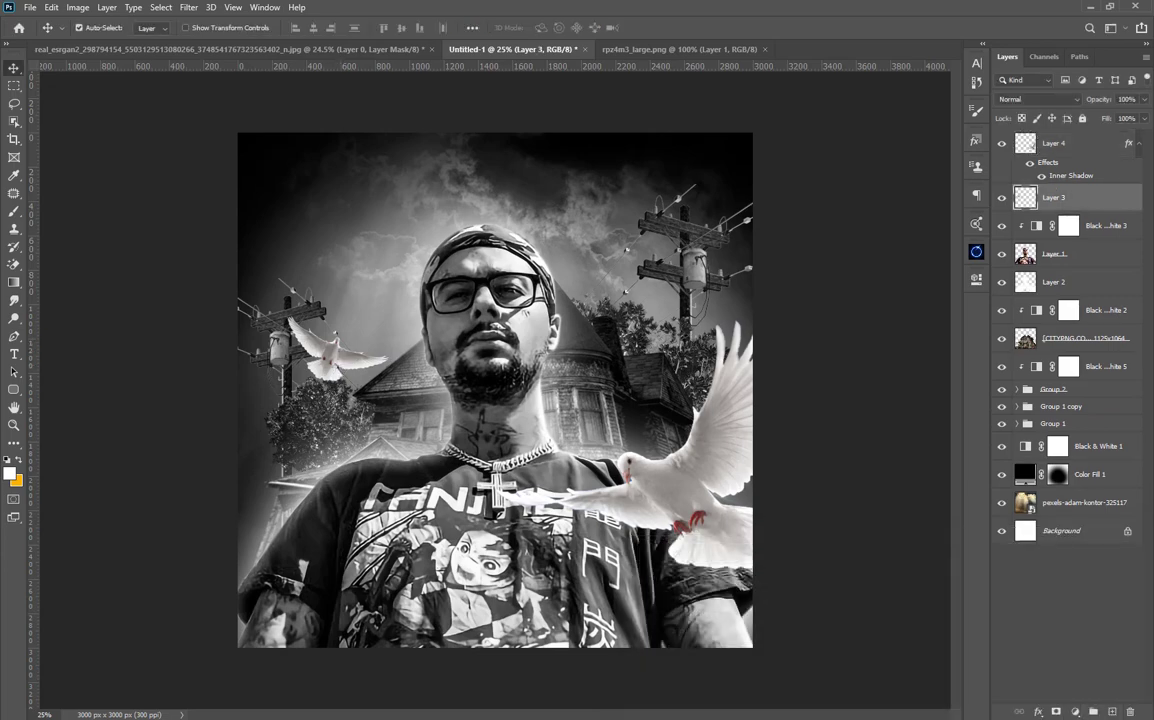
pyautogui.doubleClick(1122, 193)
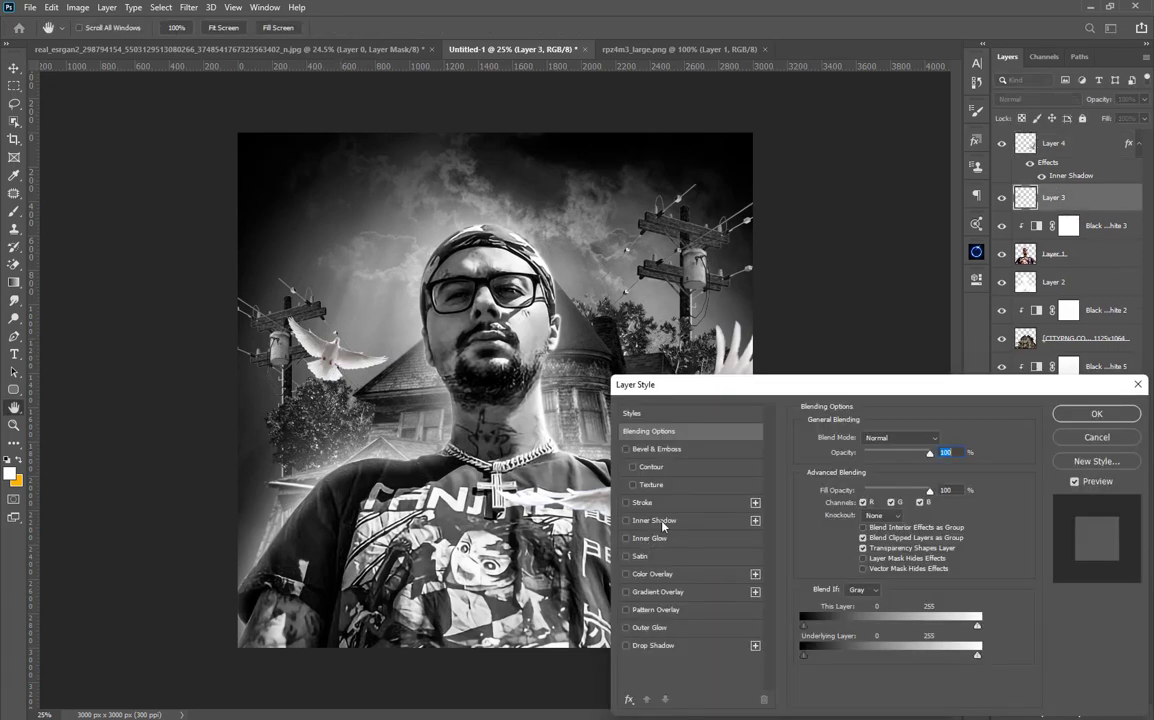
pyautogui.click(655, 520)
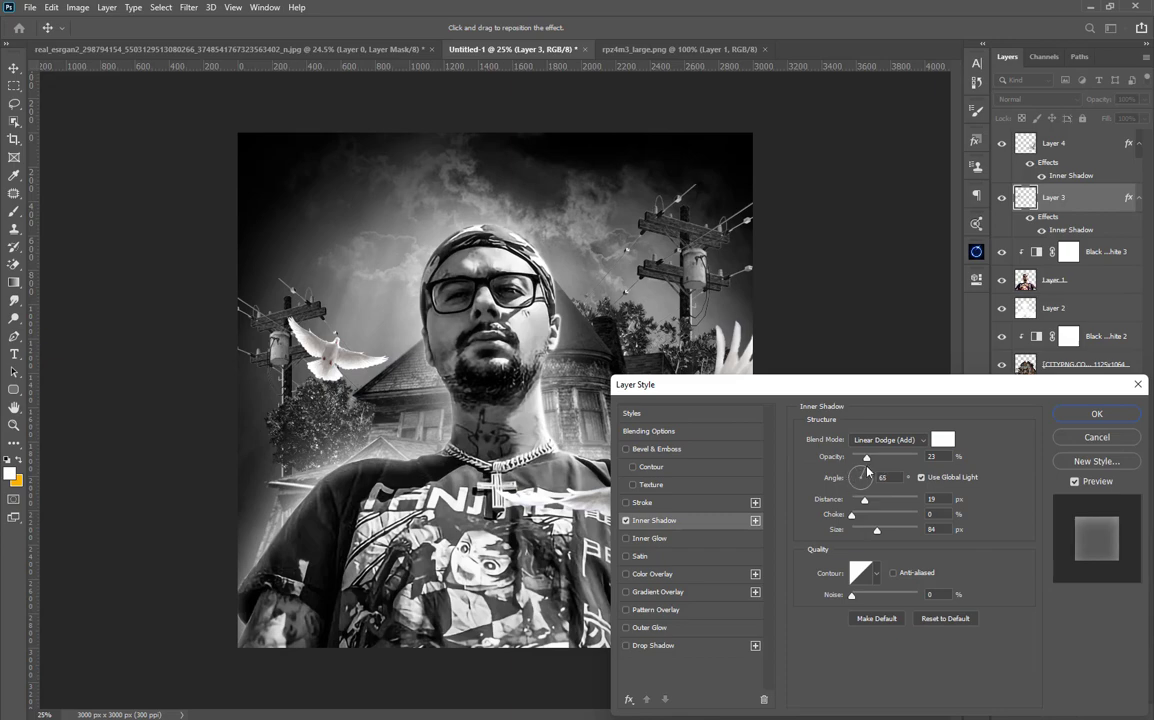
pyautogui.click(1092, 416)
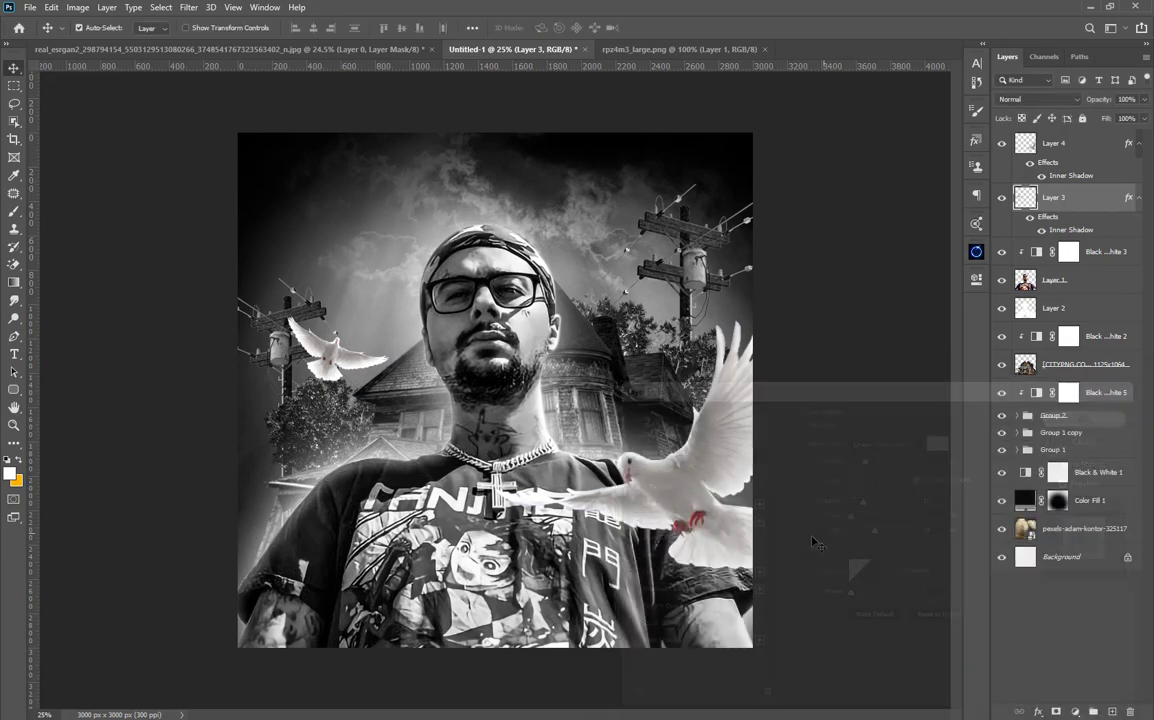
# Step: Create a new layer above Layer 4 and fill it with Apply Image from Merged in Multiply blending at 100%
pyautogui.click(1045, 143)
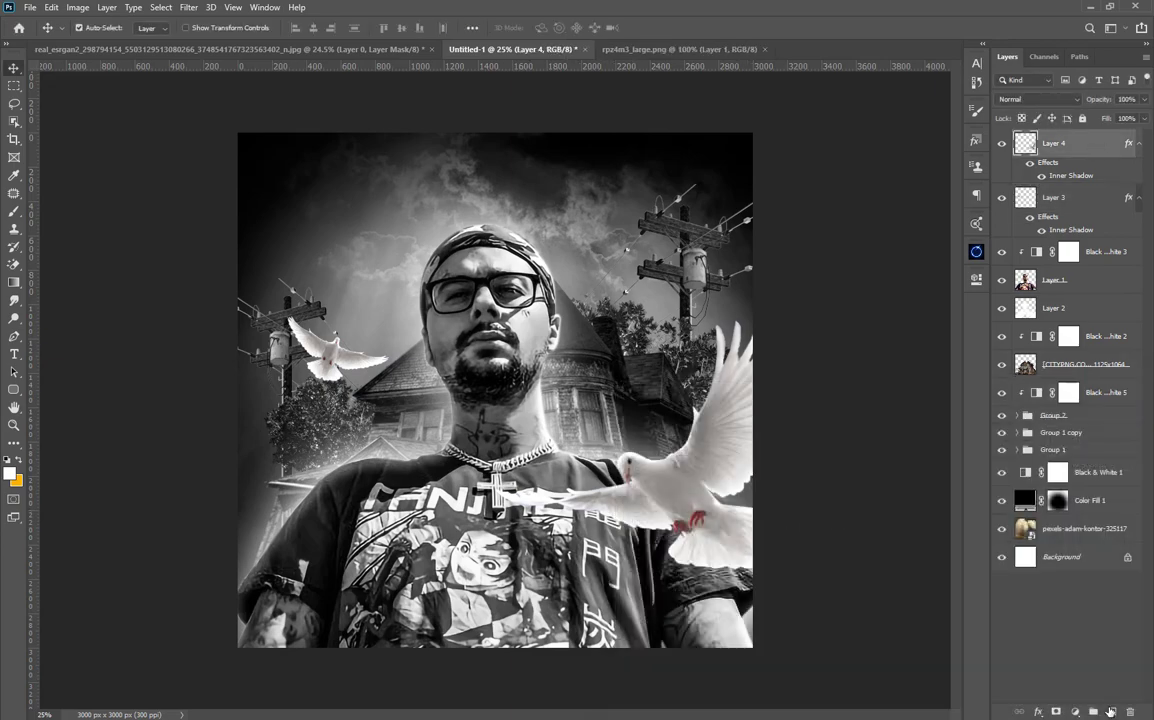
pyautogui.click(1110, 711)
pyautogui.click(84, 10)
pyautogui.click(90, 195)
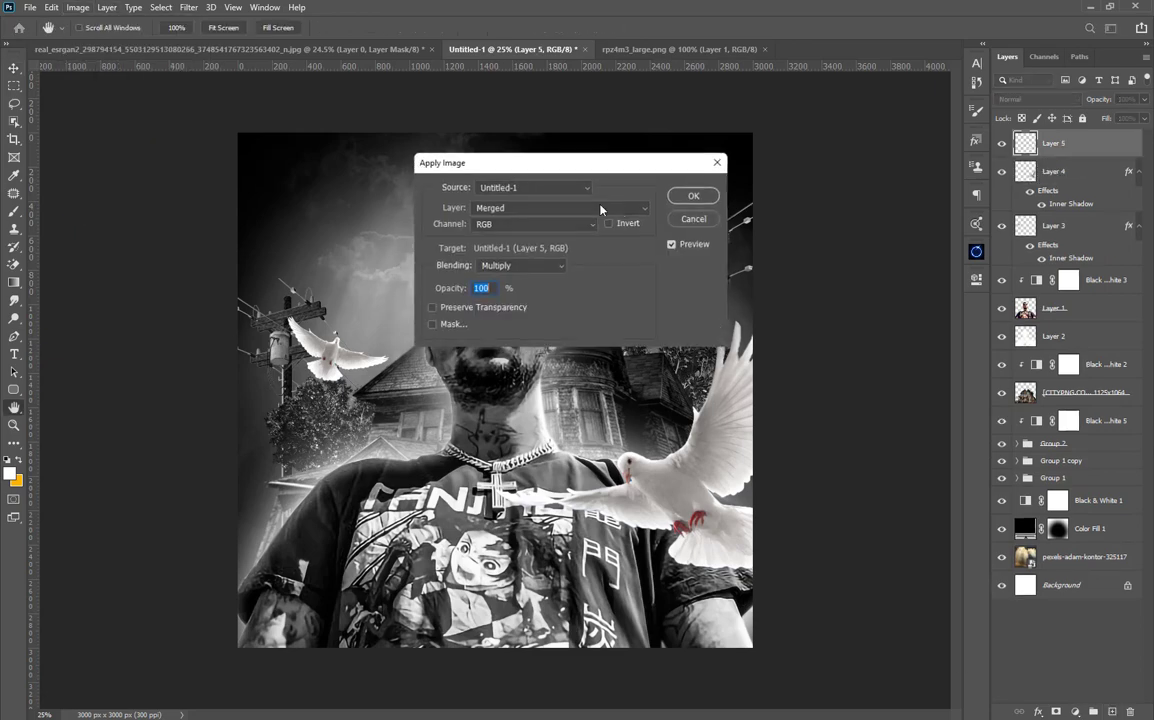
pyautogui.press('Return')
# Step: Add another empty layer on top and set the brush's foreground colour to black (000000)
pyautogui.click(1110, 711)
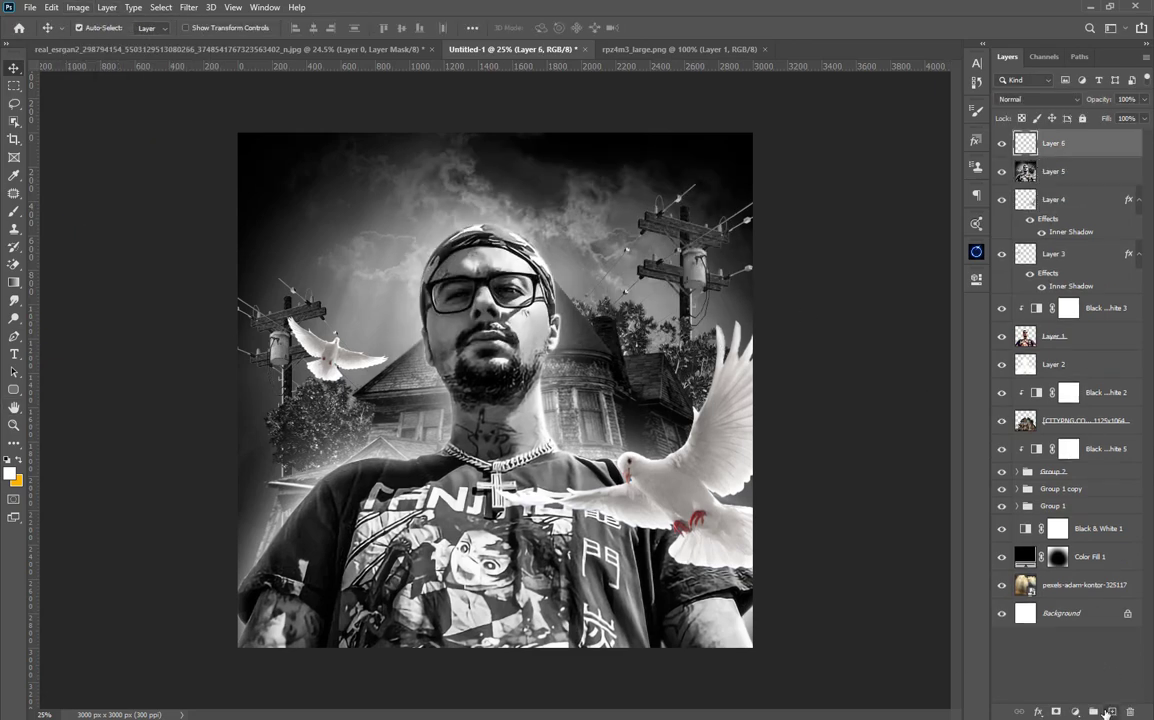
pyautogui.click(13, 212)
pyautogui.click(10, 473)
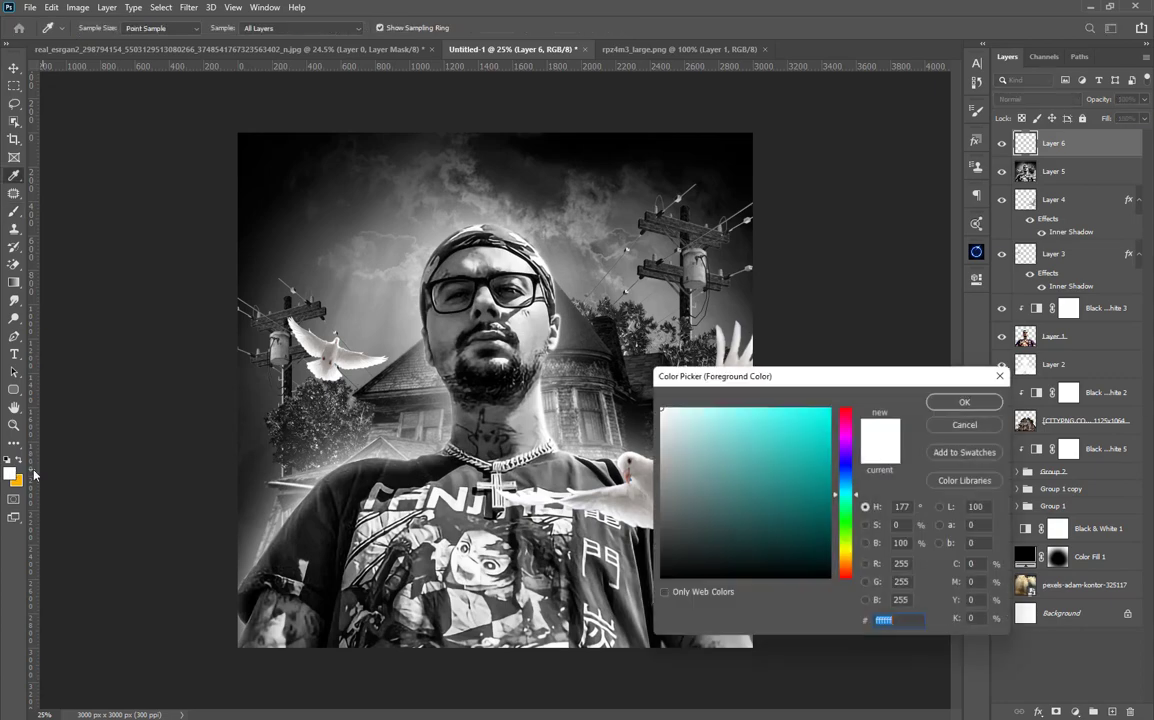
pyautogui.write('000000')
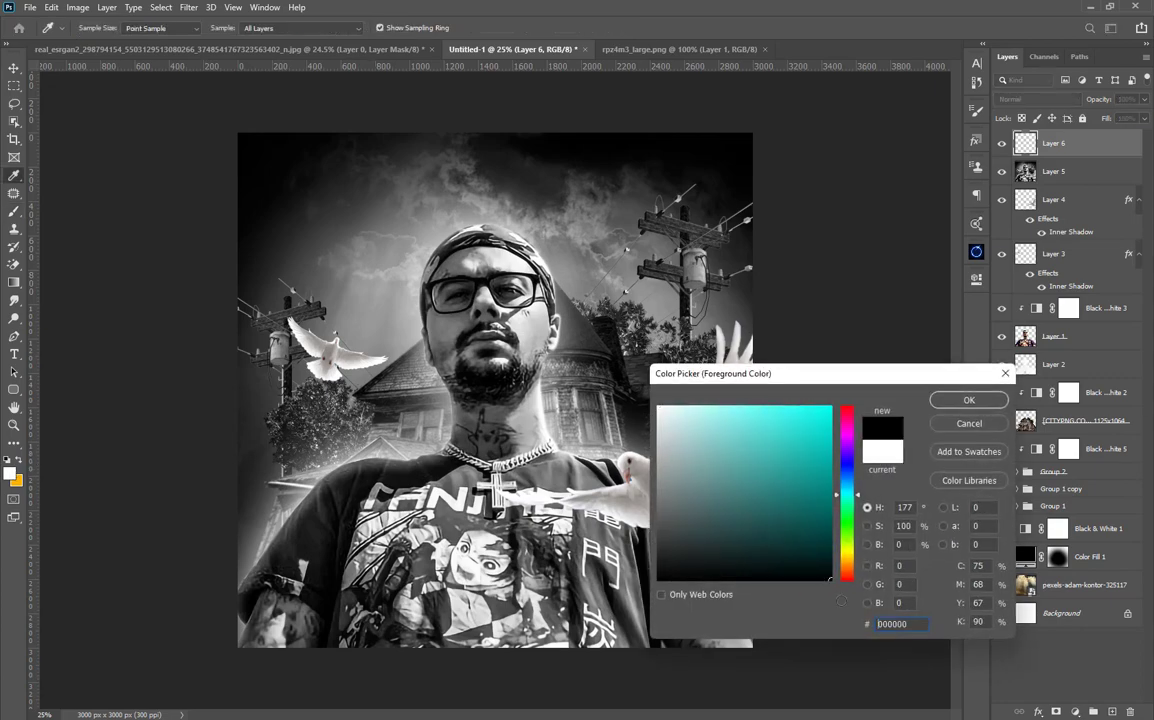
pyautogui.click(949, 404)
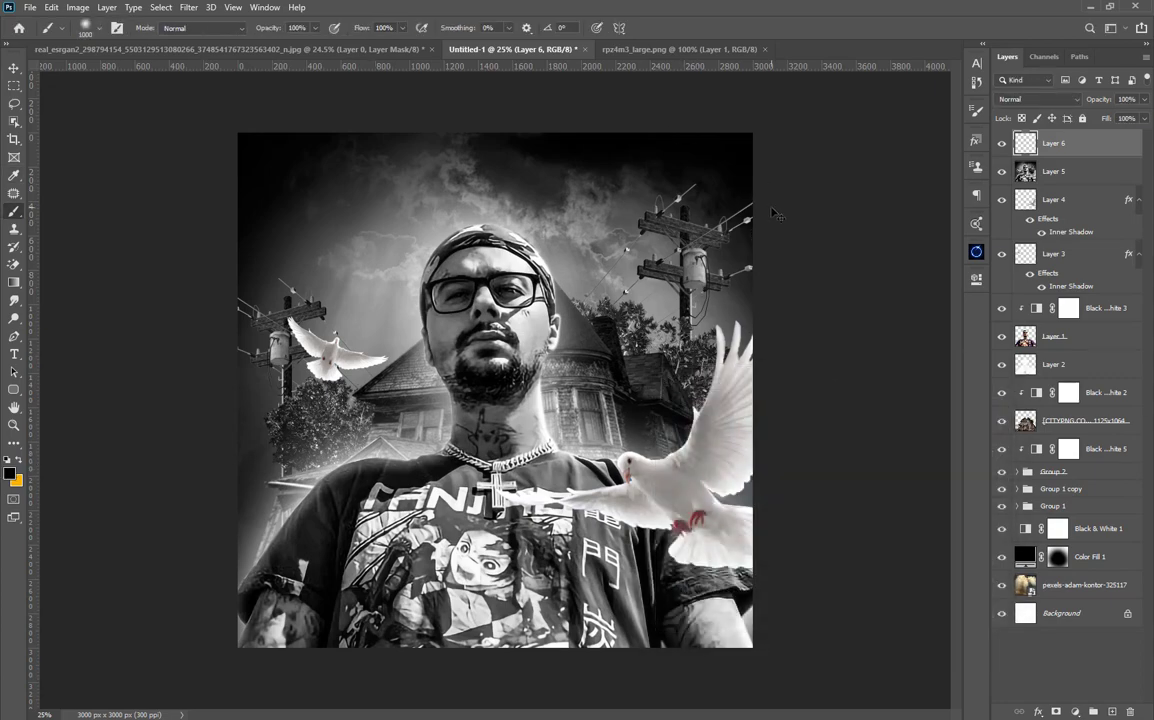
# Step: Paint soft black shading over the lower edge and outer borders of the composite on Layer 6, enlarging the brush up to 2500 px
pyautogui.hotkey('ctrl', '-')
pyautogui.press(']')
pyautogui.press(']')
pyautogui.press(']')
pyautogui.press(']')
pyautogui.press(']')
pyautogui.press(']')
pyautogui.press(']')
pyautogui.press(']')
pyautogui.press(']')
pyautogui.press(']')
pyautogui.press(']')
pyautogui.press(']')
pyautogui.press(']')
pyautogui.press(']')
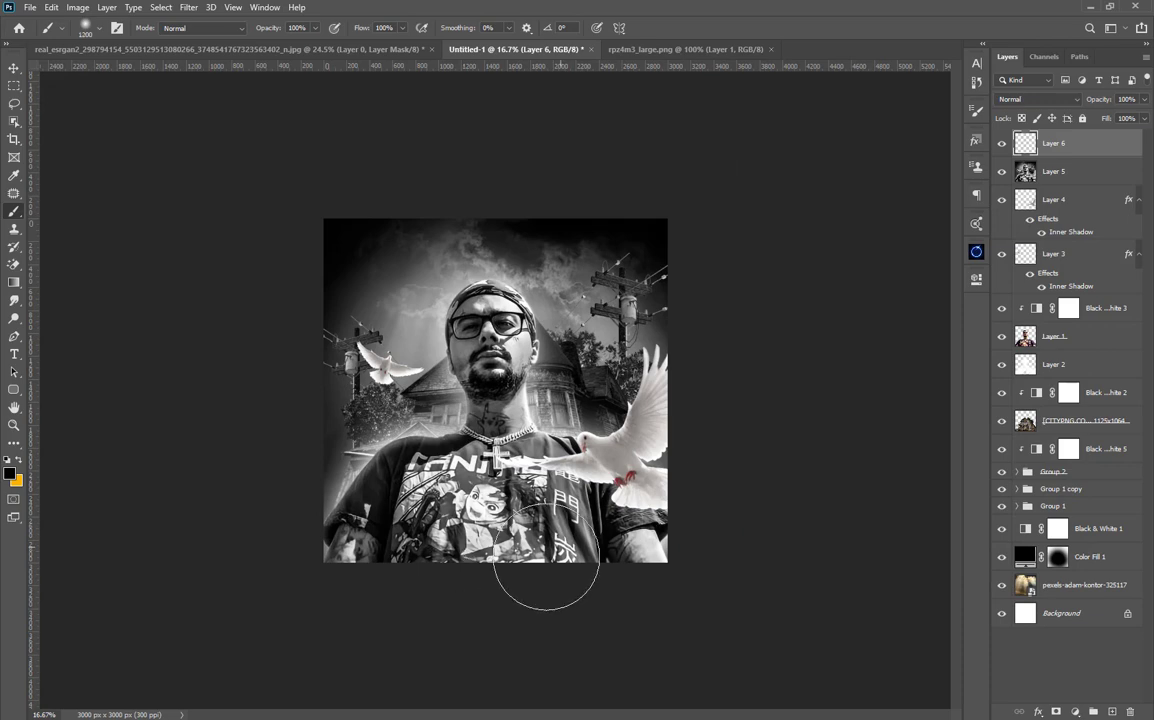
pyautogui.press(']')
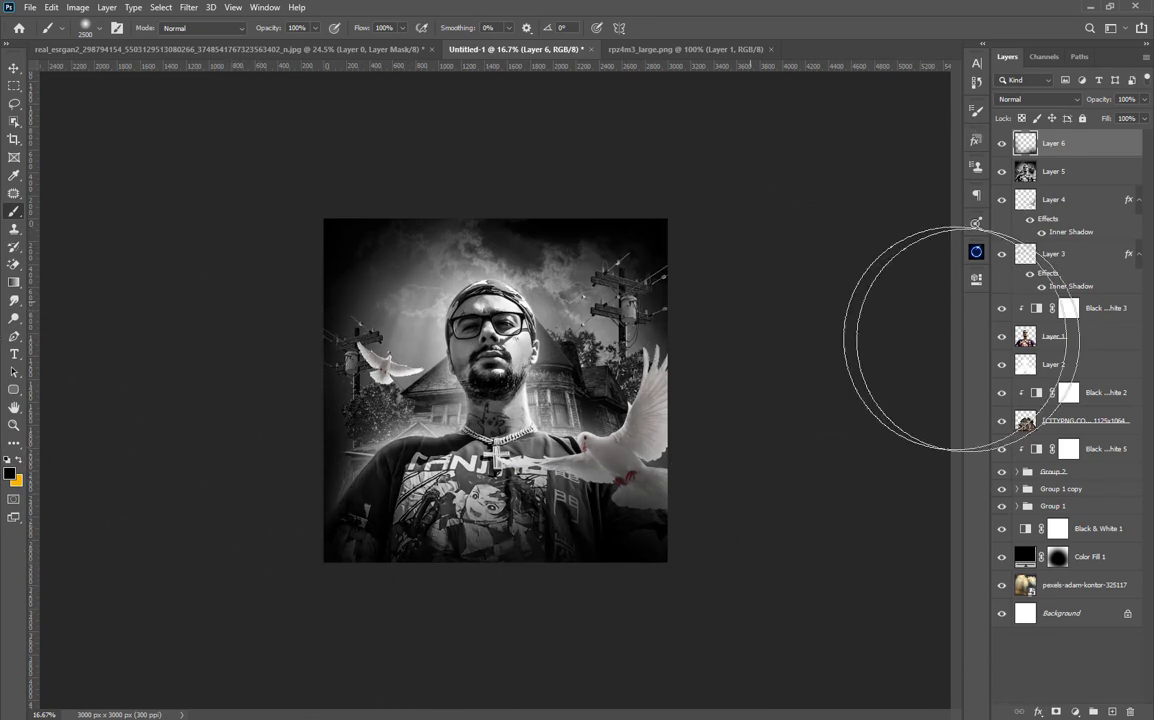
pyautogui.press('v')
pyautogui.hotkey('ctrl', '0')
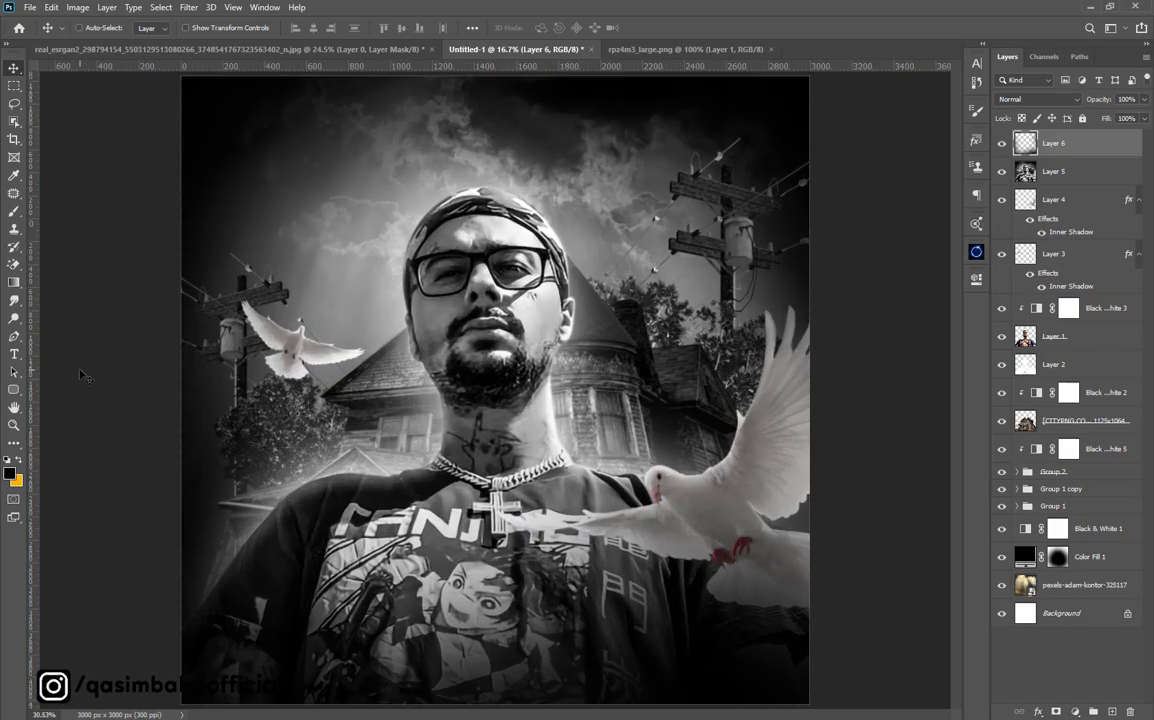
# Step: Create a new top layer and fill it with the merged composite using Apply Image in Multiply blending at 100%
pyautogui.hotkey('ctrl', 'shift', 'alt', 'n')
pyautogui.click(78, 7)
pyautogui.click(137, 209)
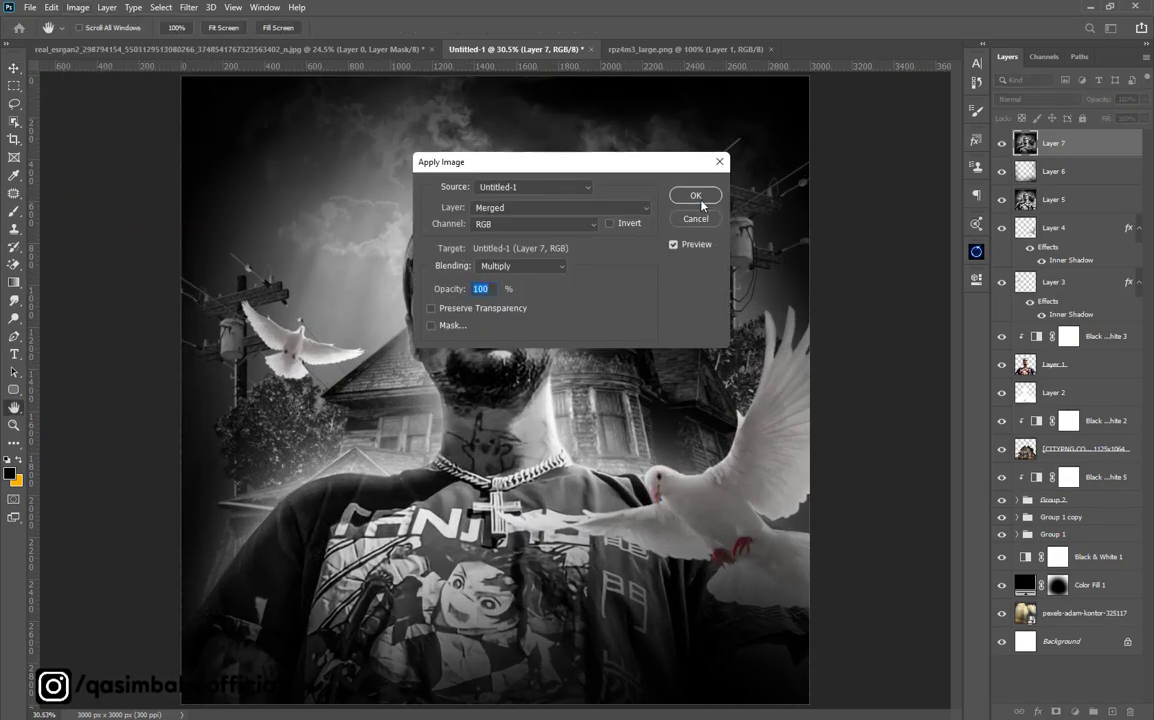
pyautogui.press('Return')
# Step: Open Layer 7 in the Topaz Adjust 5 filter
pyautogui.click(188, 7)
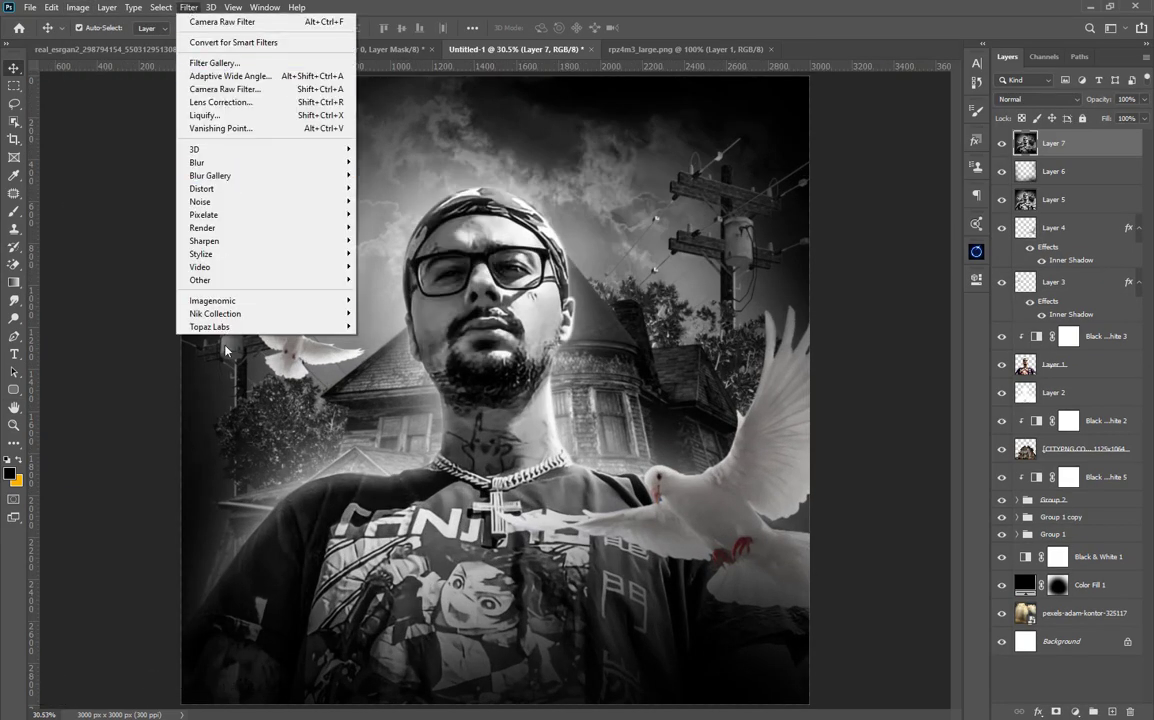
pyautogui.moveTo(215, 327)
pyautogui.click(395, 327)
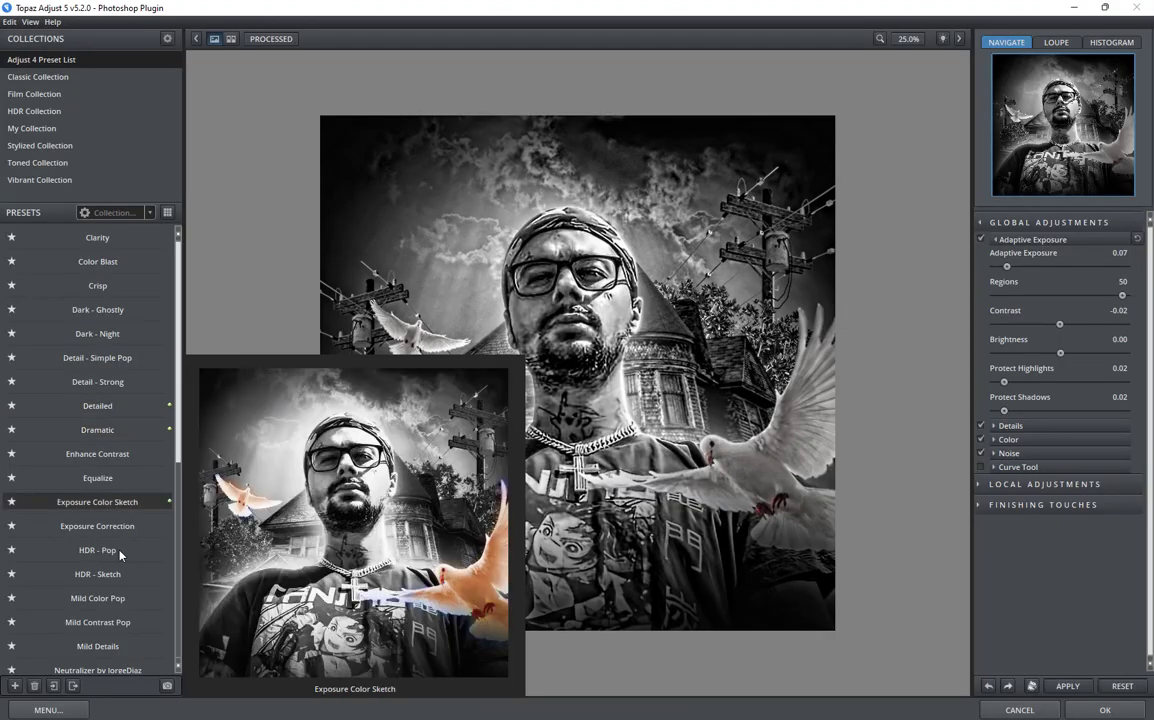
# Step: Try presets from the Adjust 4 Preset List, including HDR - Pop, HDR - Sketch, Equalize, Dramatic and Dark - Ghostly
pyautogui.click(105, 550)
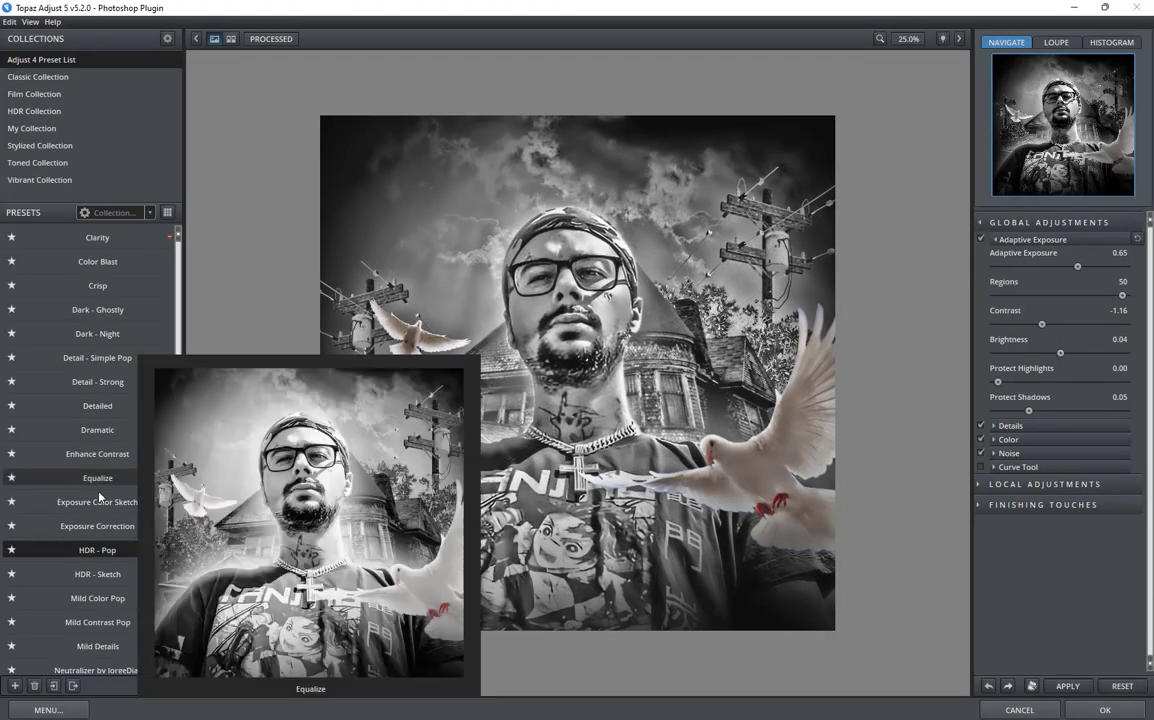
pyautogui.click(90, 574)
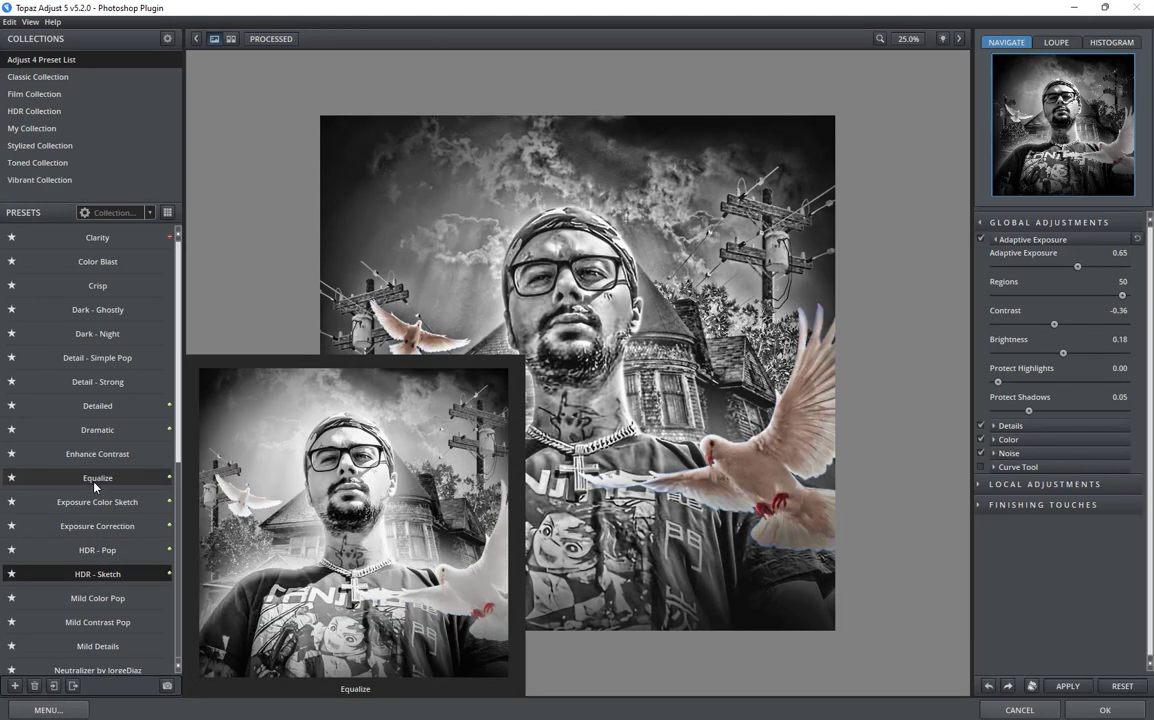
pyautogui.click(92, 598)
pyautogui.click(97, 573)
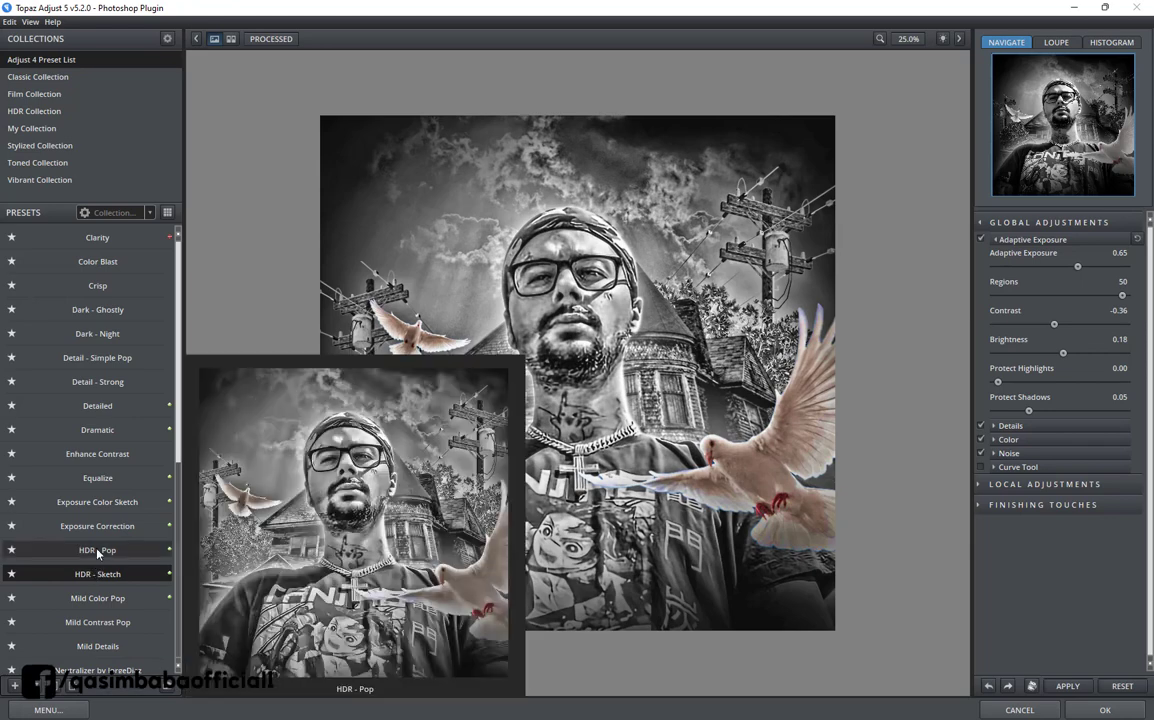
pyautogui.click(97, 550)
pyautogui.click(99, 526)
pyautogui.click(104, 476)
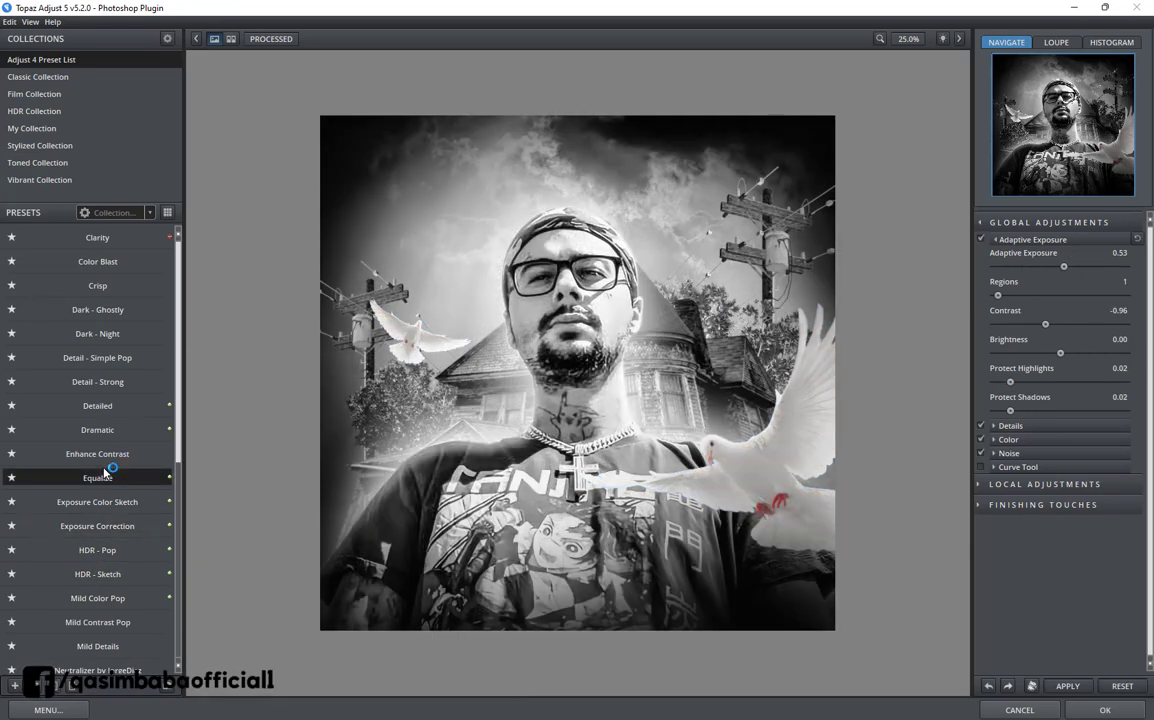
pyautogui.click(107, 407)
pyautogui.click(93, 428)
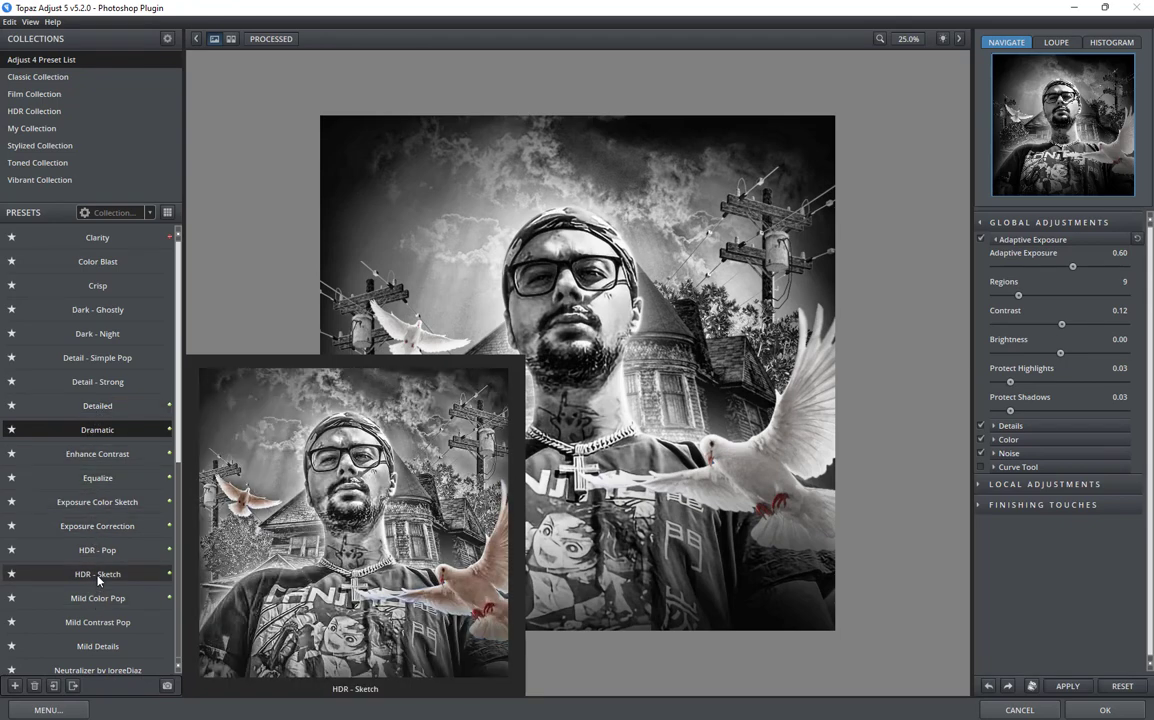
pyautogui.click(96, 578)
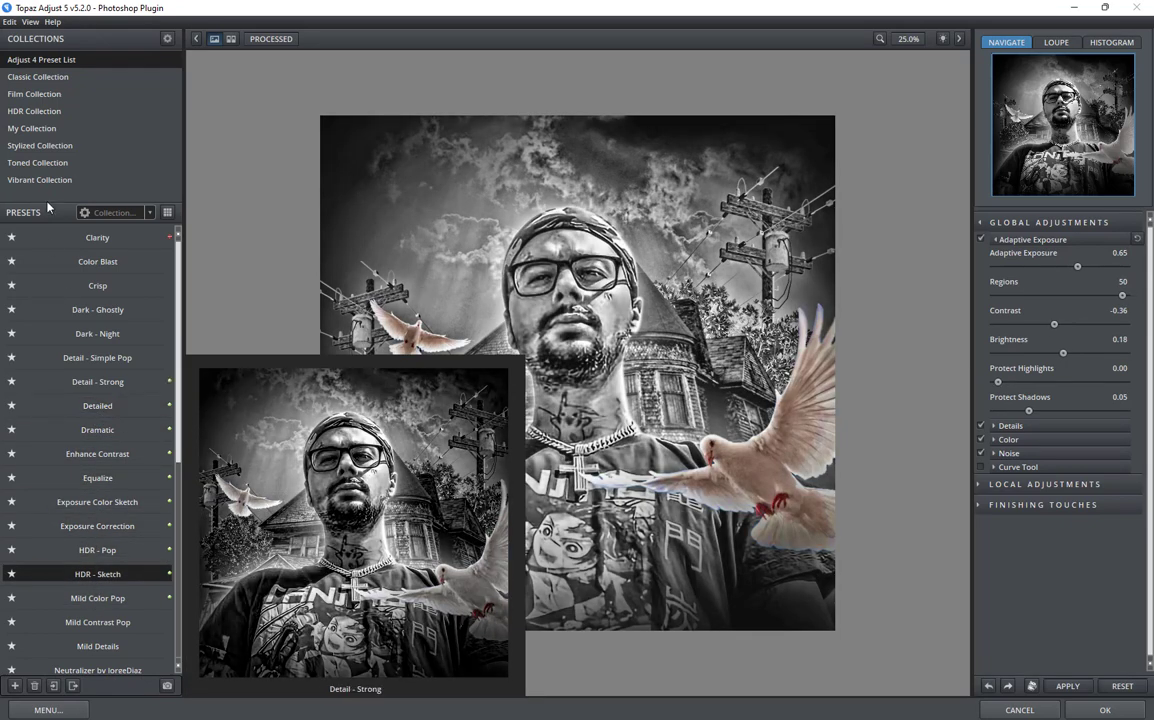
pyautogui.click(97, 309)
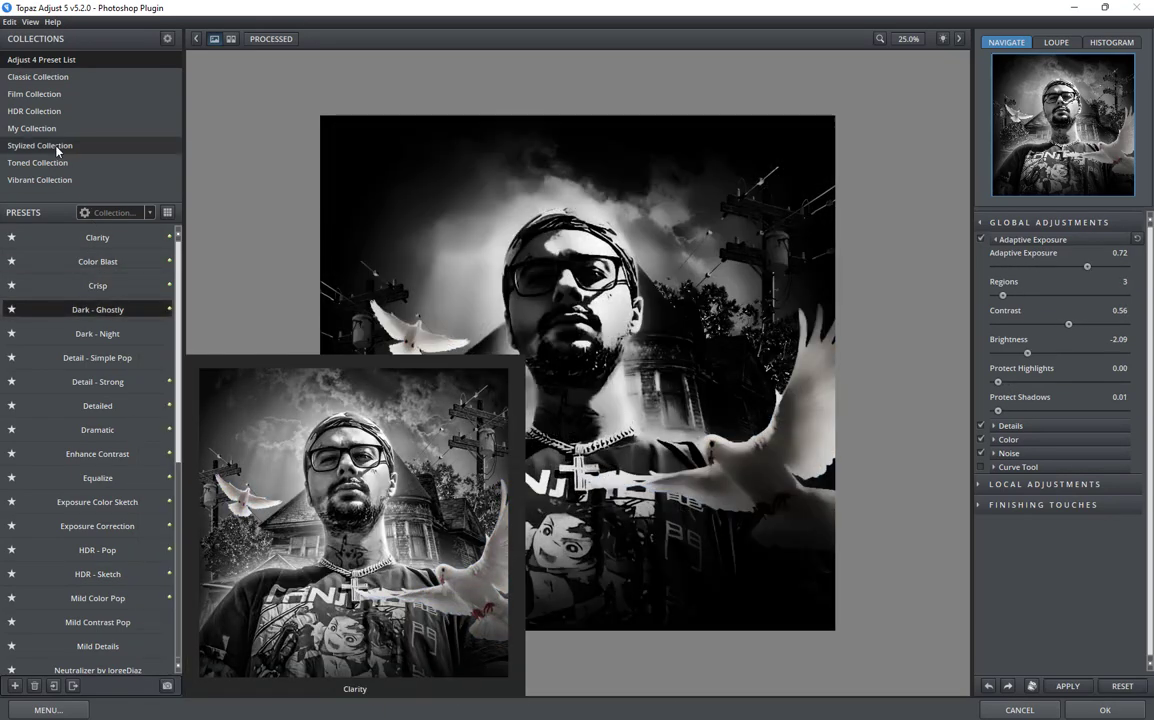
# Step: Compare the HDR Collection presets and apply Dynamic Pop II to Layer 7
pyautogui.click(36, 111)
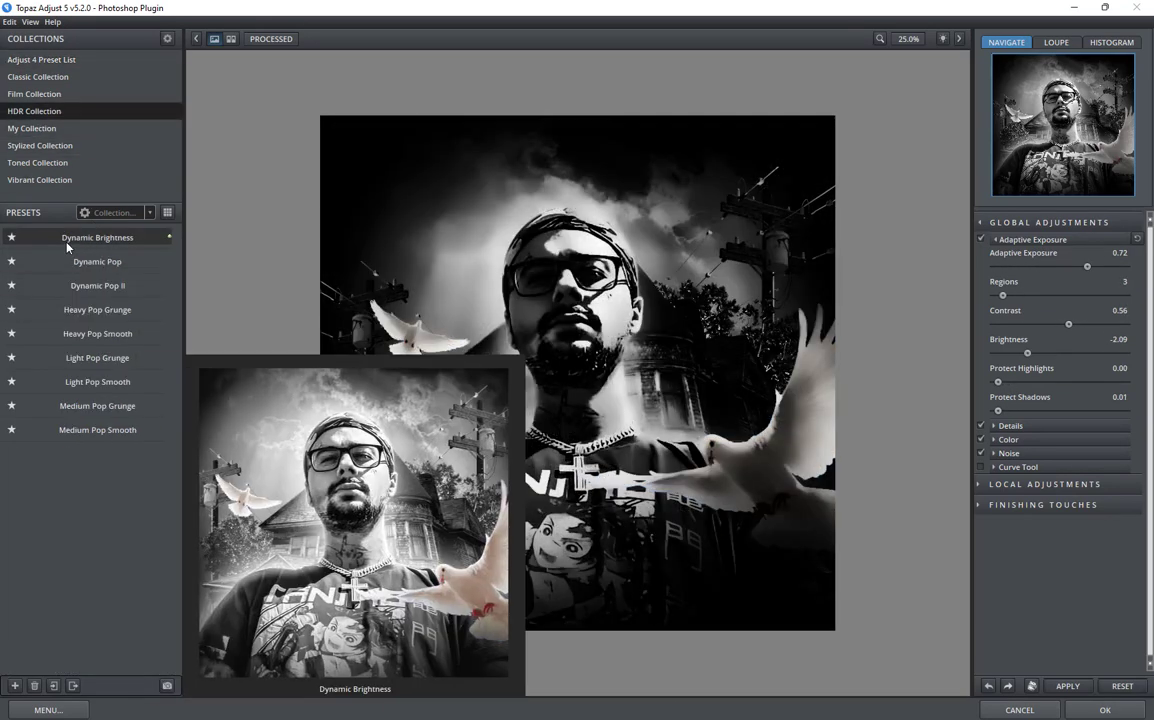
pyautogui.click(68, 237)
pyautogui.click(75, 268)
pyautogui.click(75, 292)
pyautogui.click(76, 313)
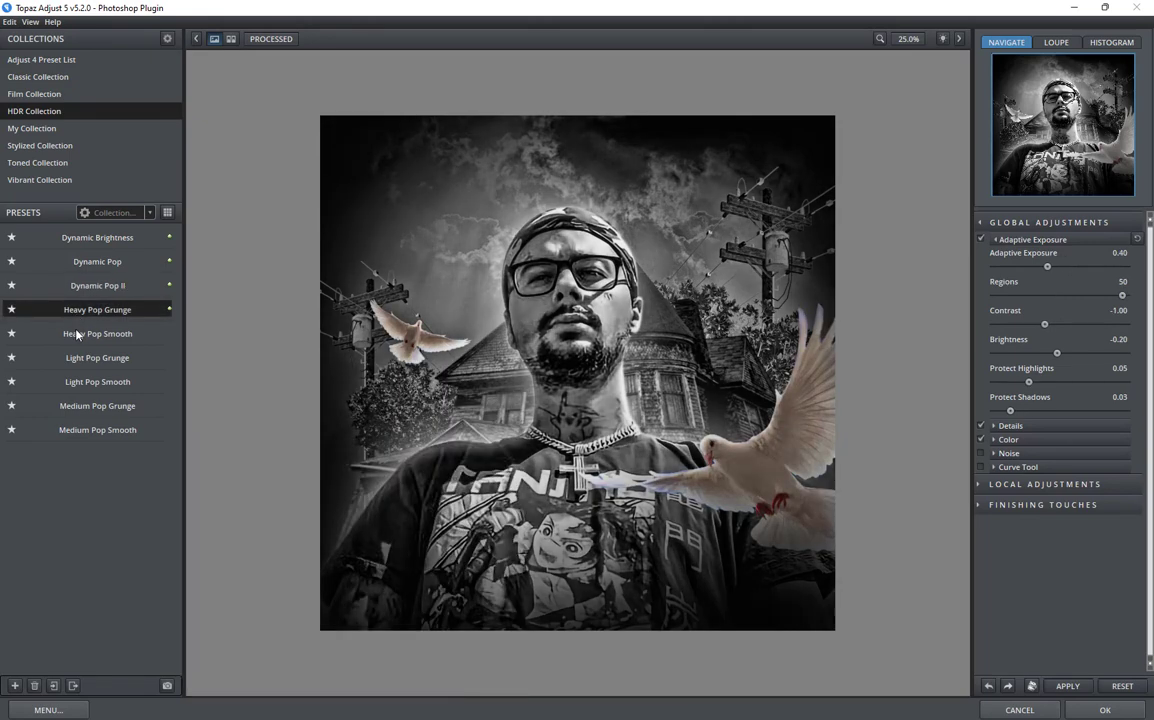
pyautogui.click(76, 335)
pyautogui.click(72, 358)
pyautogui.click(71, 382)
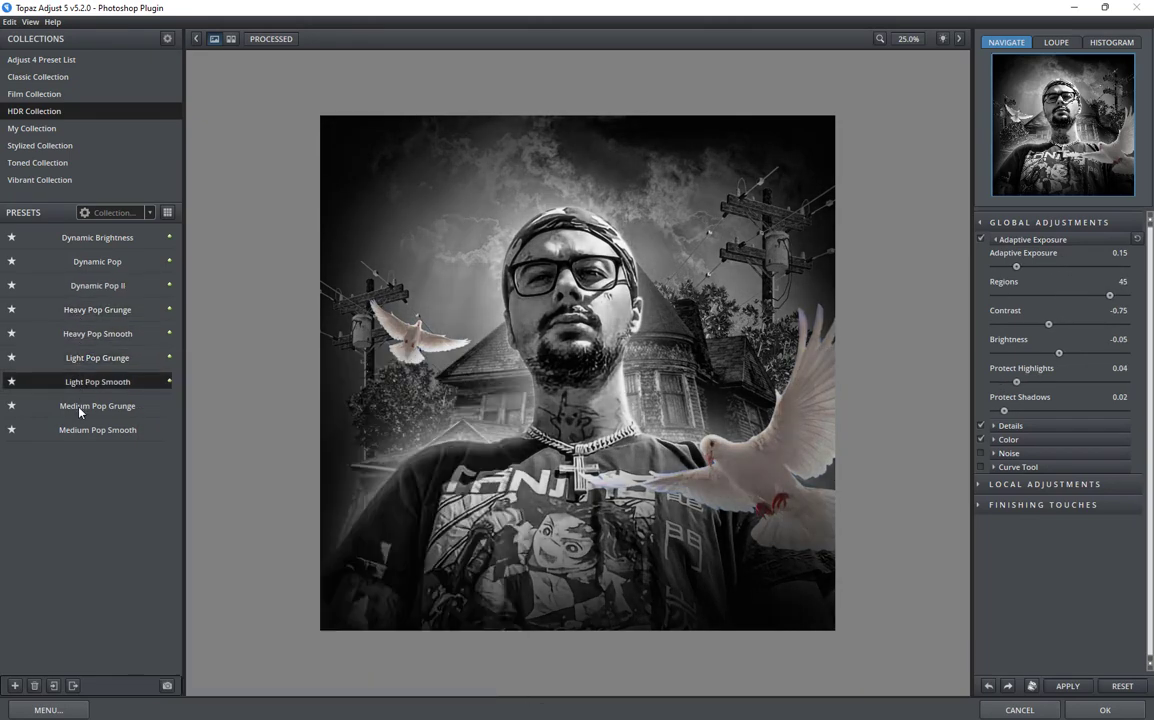
pyautogui.click(71, 405)
pyautogui.click(81, 432)
pyautogui.click(108, 334)
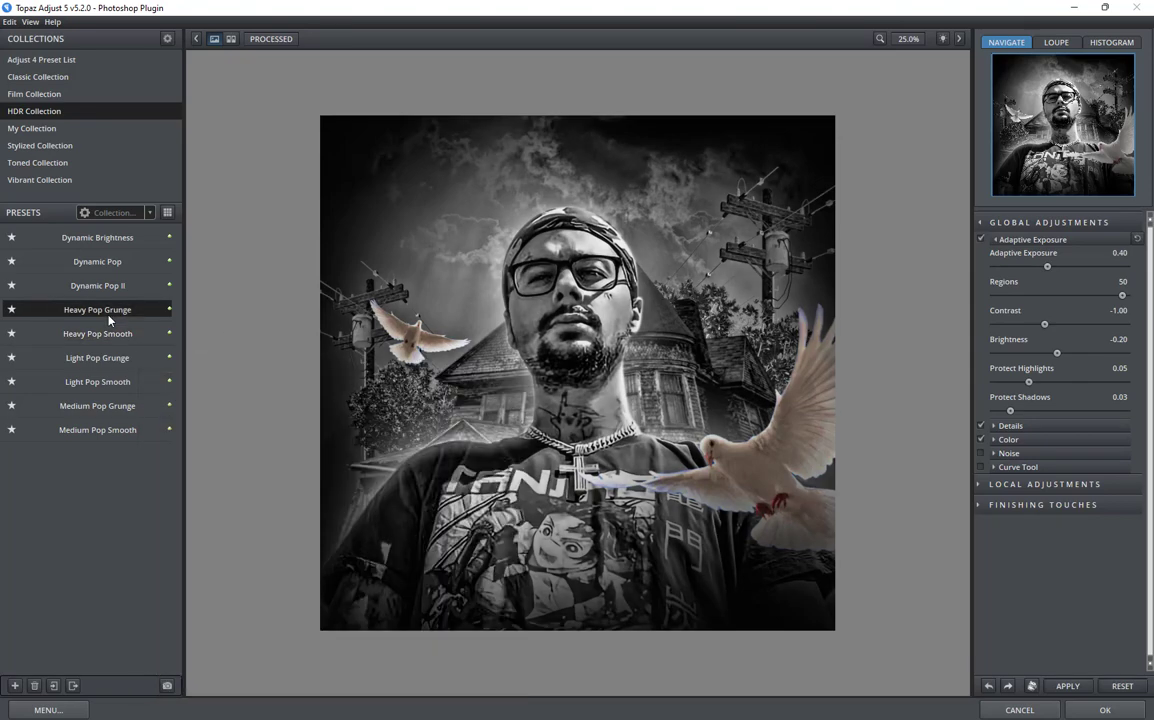
pyautogui.click(110, 288)
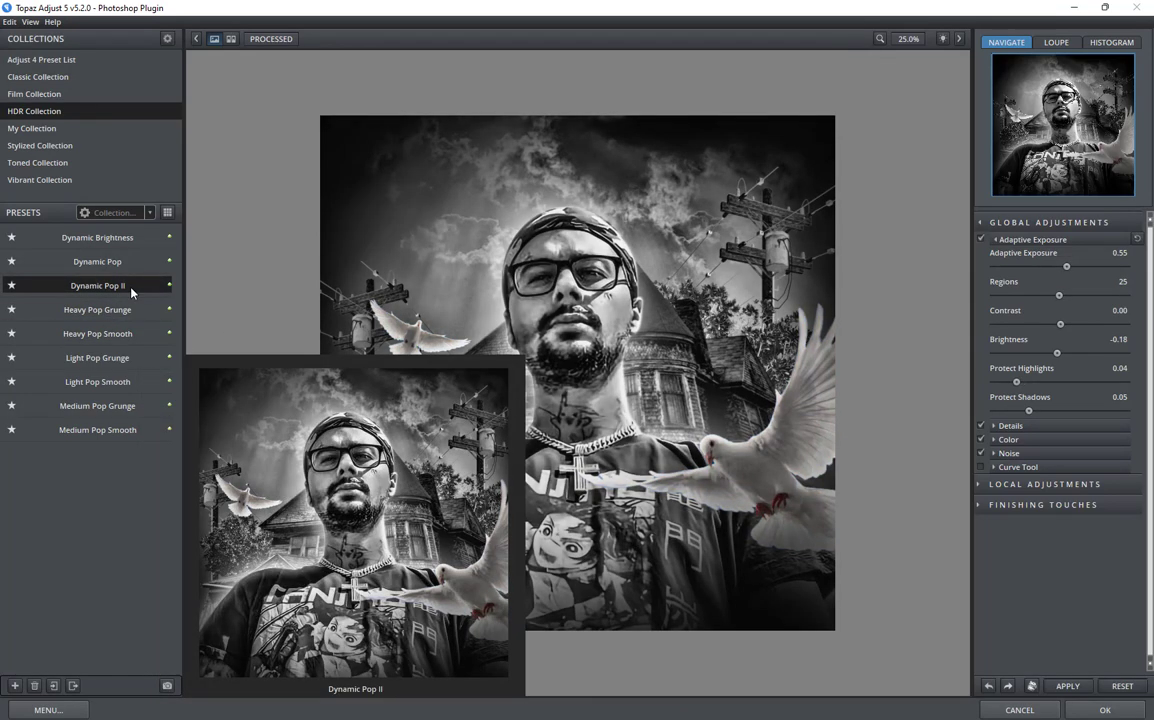
pyautogui.click(1104, 710)
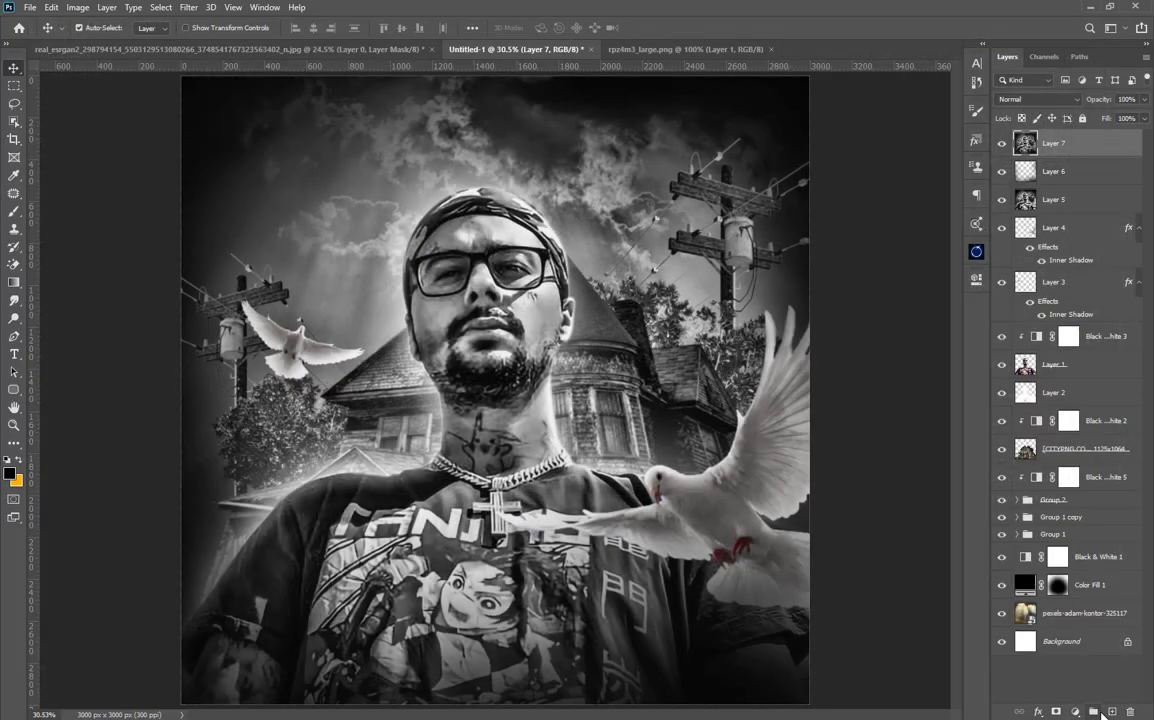
# Step: In the Camera Raw Filter, set Vibrance +26, Clarity +33, Contrast +3, Highlights -53 and Shadows +30 for Layer 7
pyautogui.click(188, 7)
pyautogui.click(214, 82)
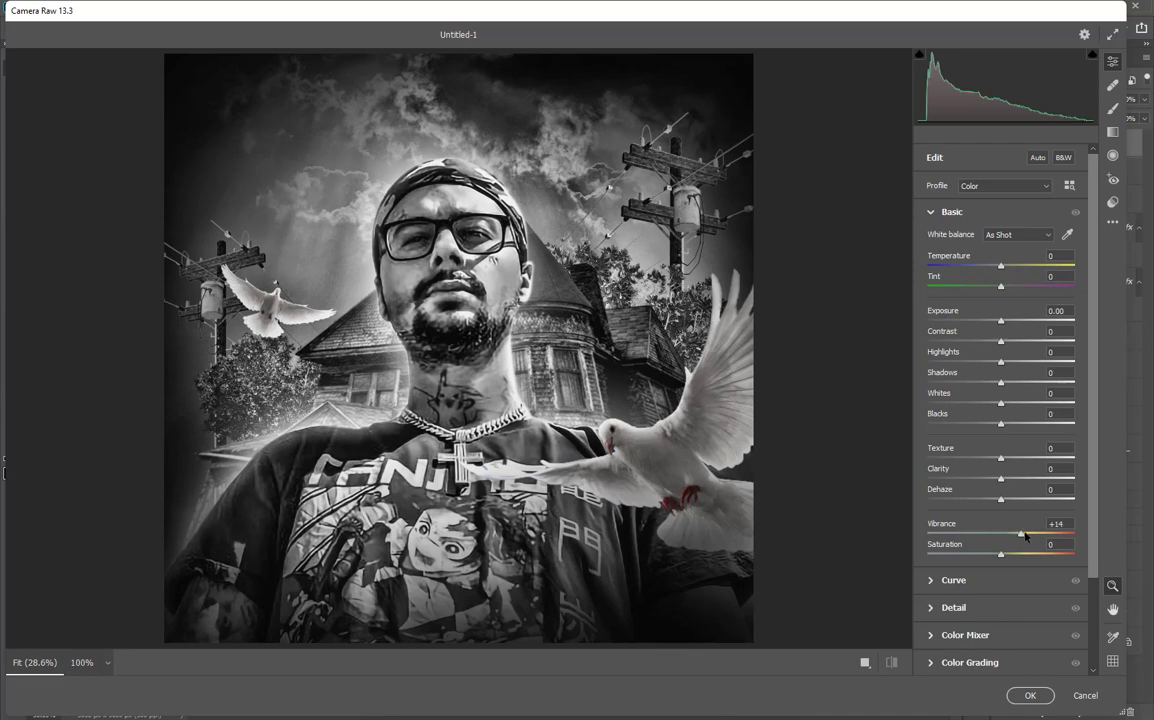
pyautogui.moveTo(1002, 477); pyautogui.dragTo(1032, 478)
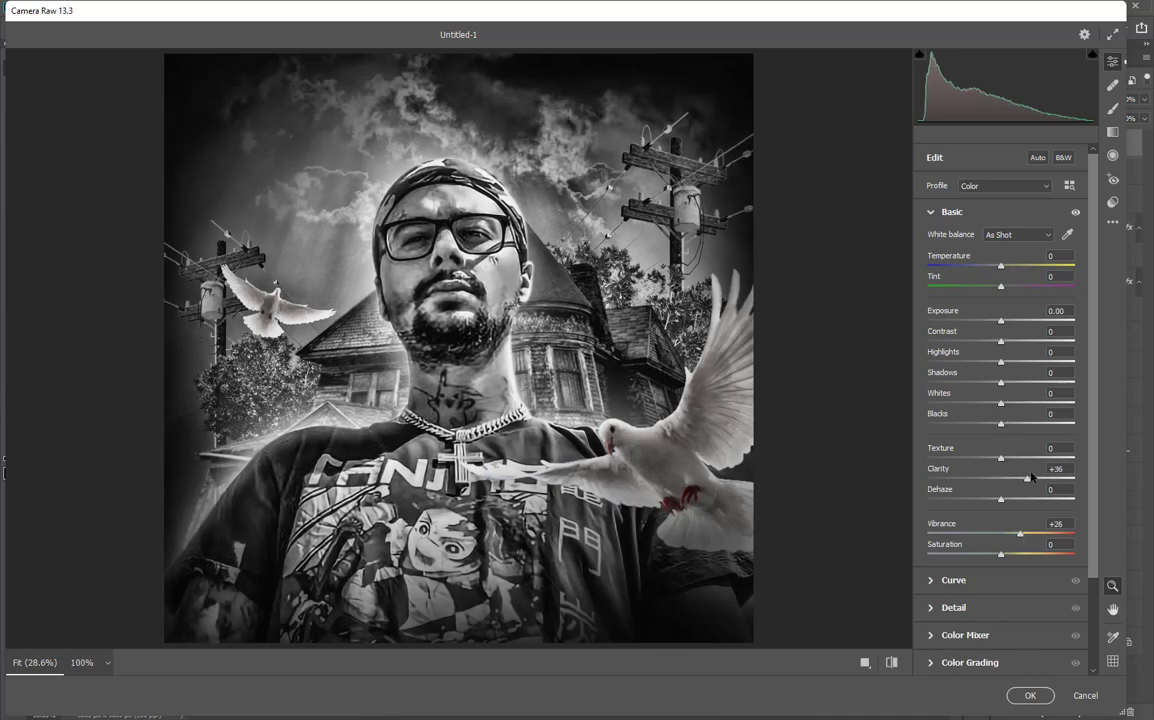
pyautogui.moveTo(1004, 366)
pyautogui.mouseDown()
pyautogui.moveTo(965, 367)
pyautogui.moveTo(1003, 341)
pyautogui.moveTo(1021, 383)
pyautogui.mouseUp()
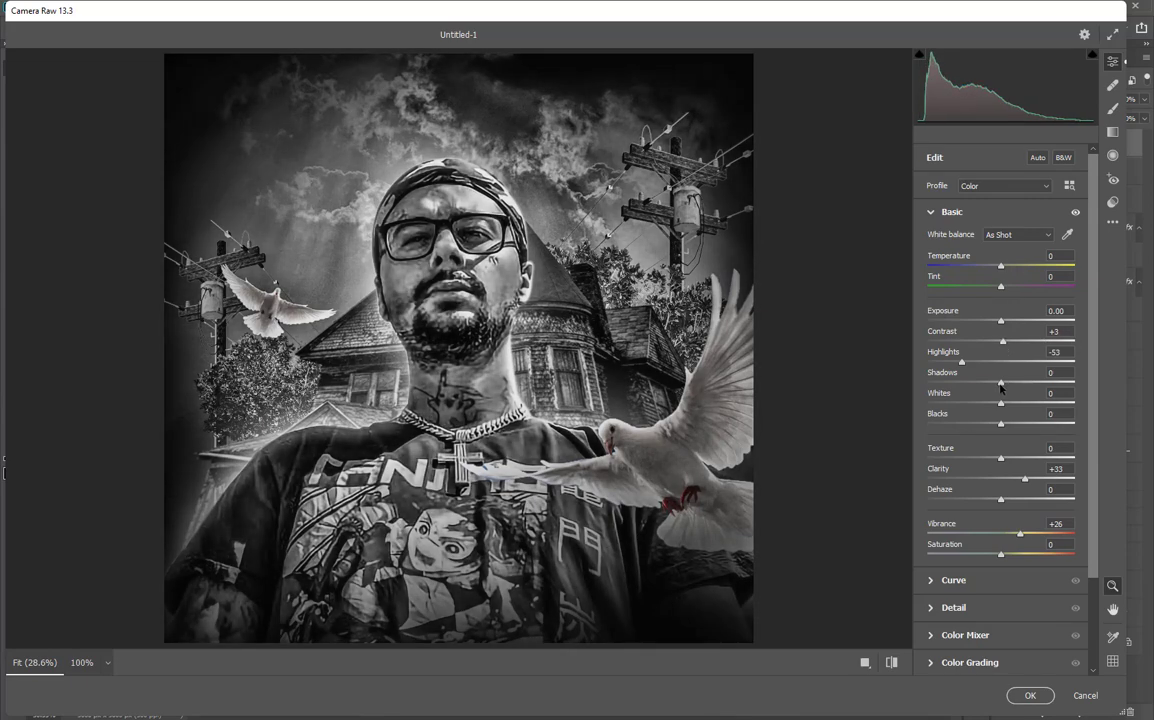
# Step: Shape the point curve to darken the shadows, with a lowest added point at input 9, output 13, and apply the Camera Raw adjustments
pyautogui.scroll(-3, 993, 566)
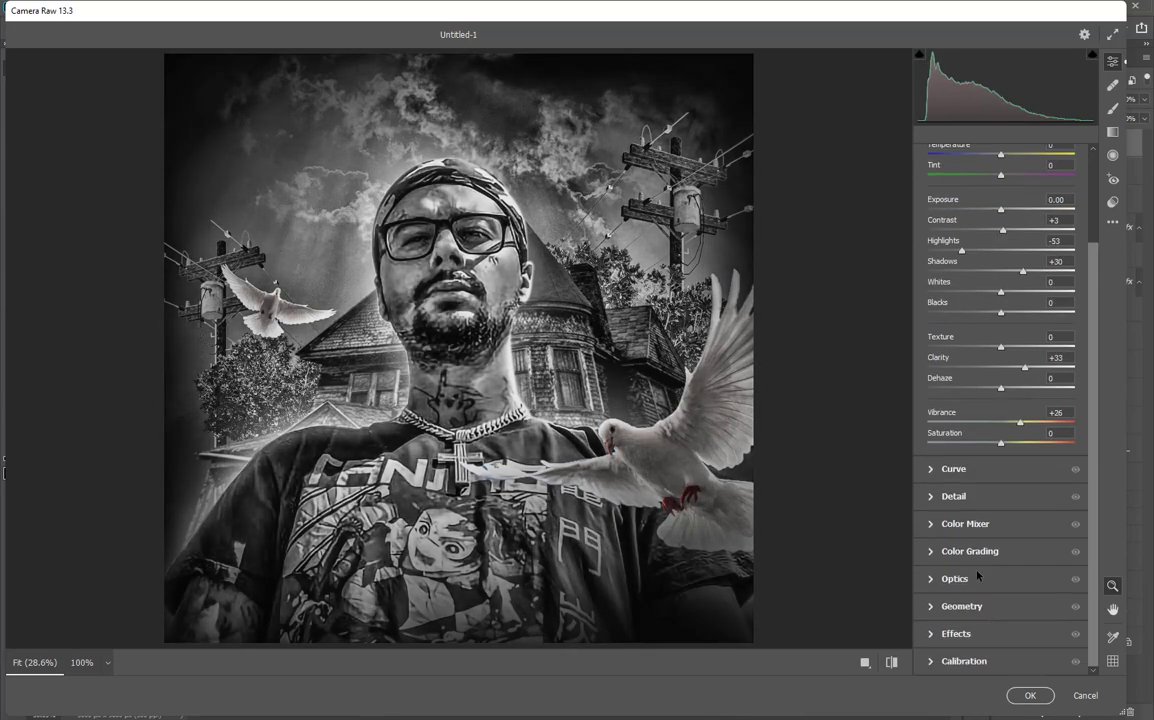
pyautogui.click(965, 551)
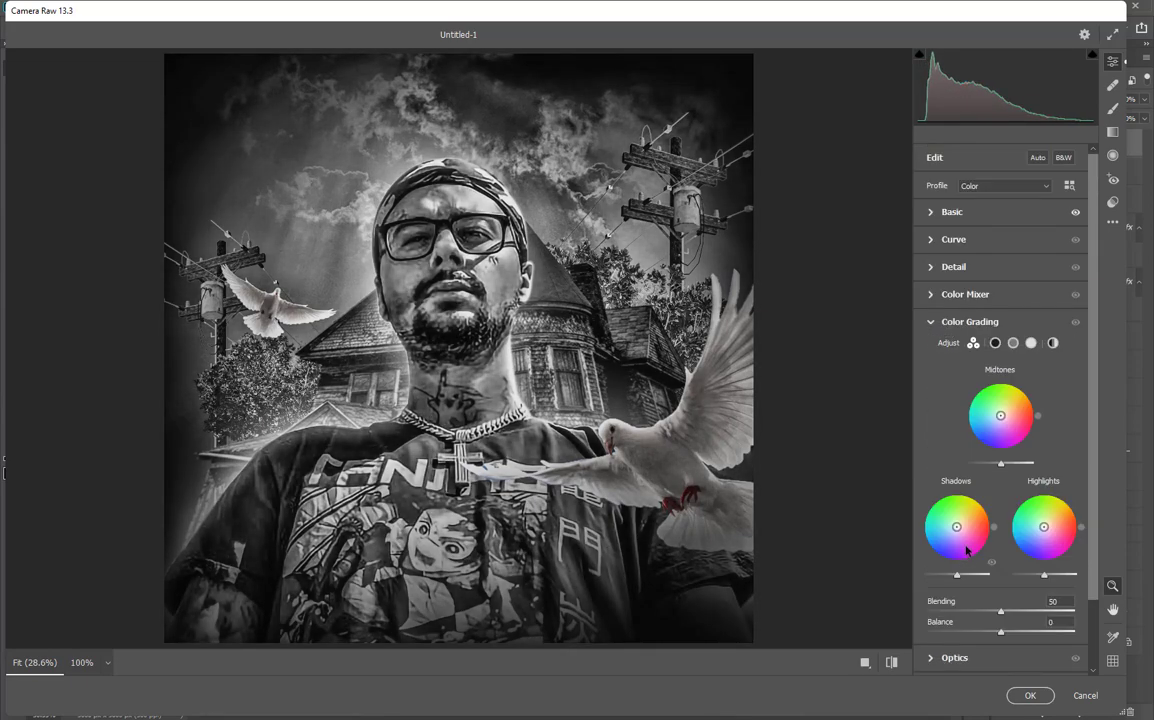
pyautogui.click(960, 240)
pyautogui.click(1002, 357)
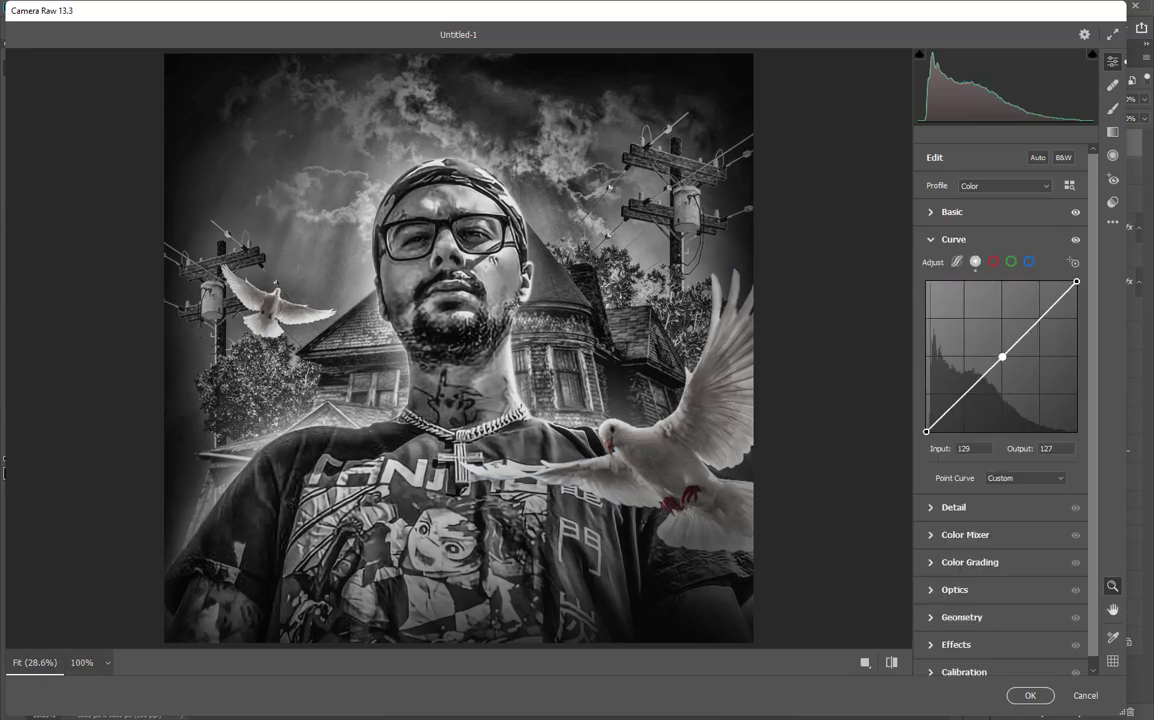
pyautogui.click(961, 399)
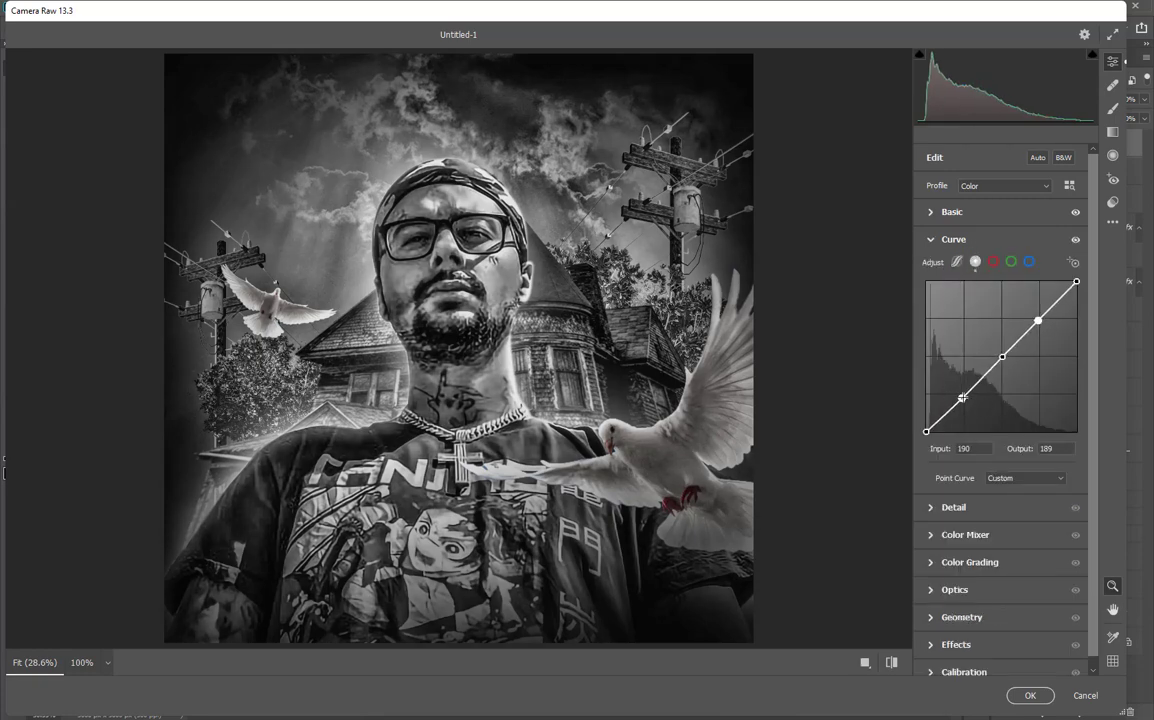
pyautogui.moveTo(962, 398); pyautogui.dragTo(931, 424)
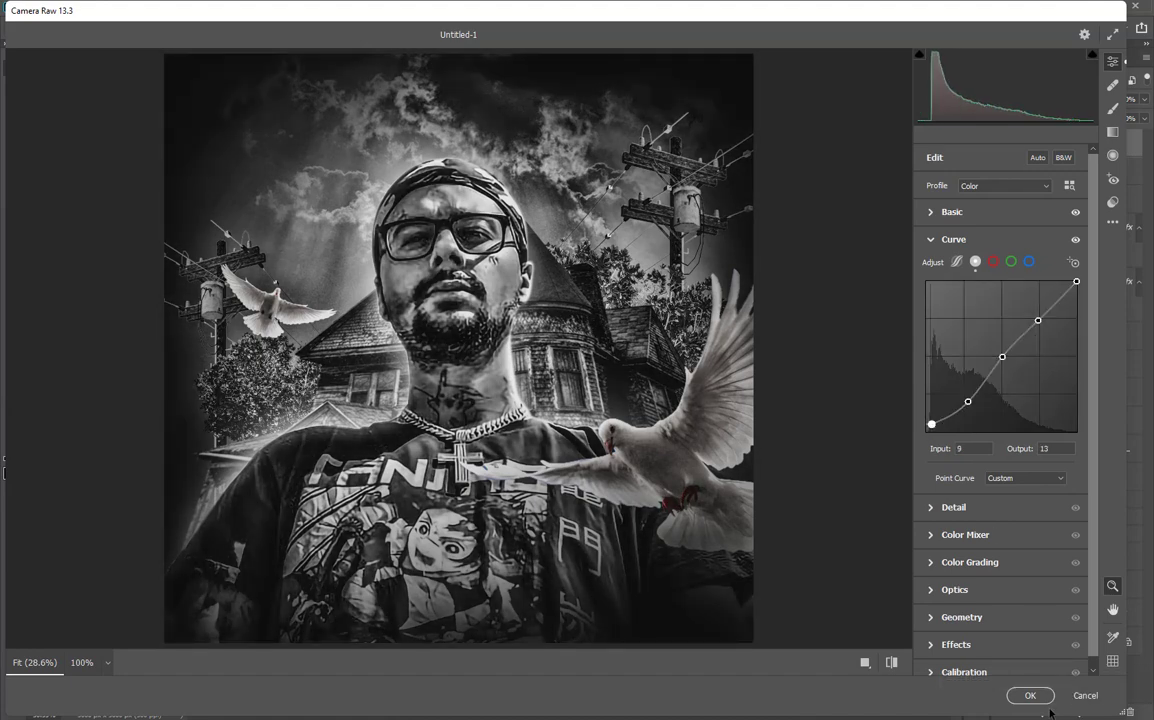
pyautogui.click(1030, 695)
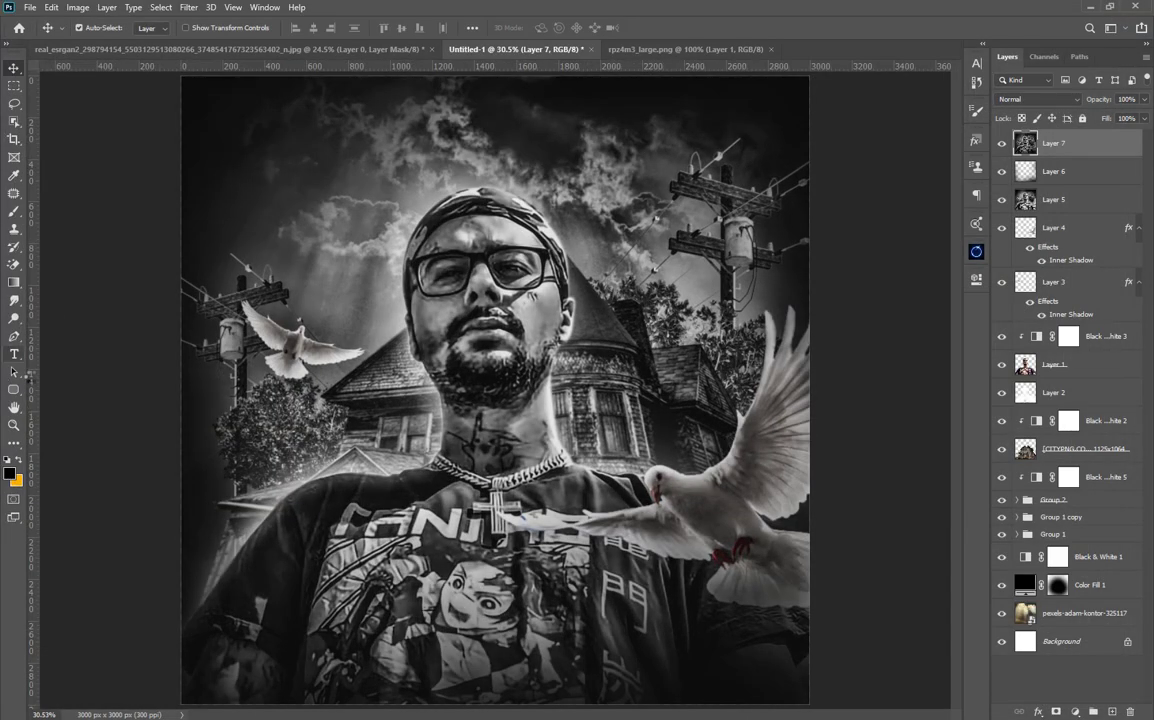
# Step: Add a horizontal text layer reading "Genius" over the man's shirt
pyautogui.click(31, 380)
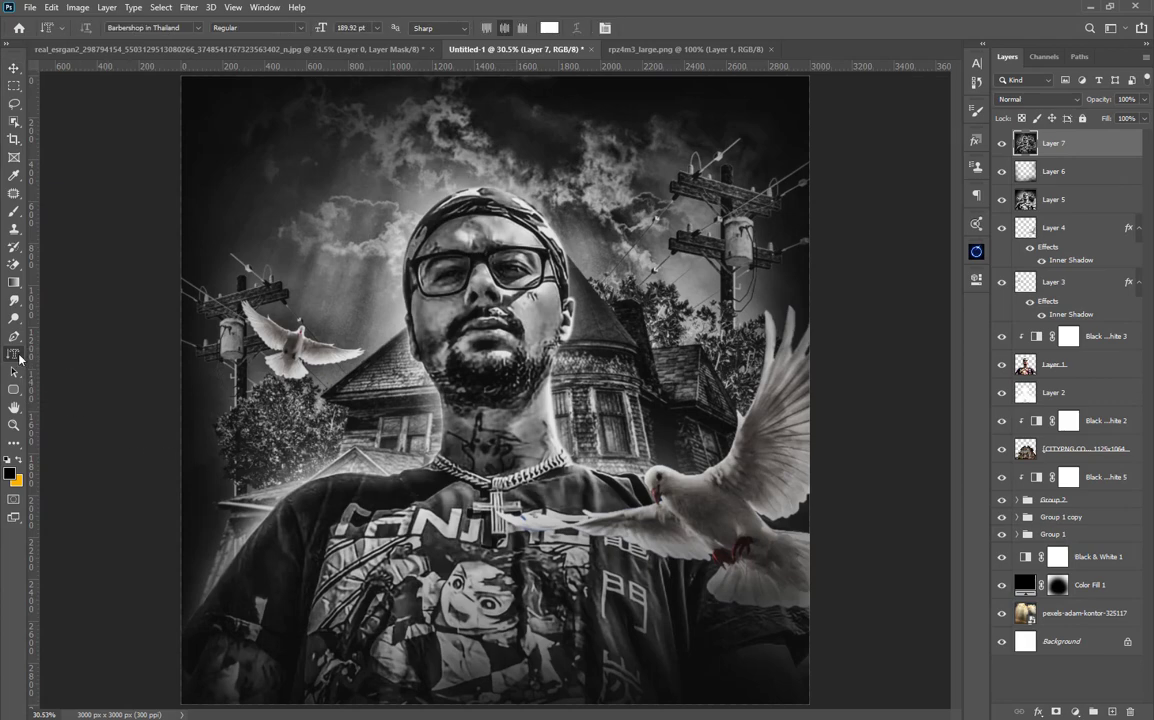
pyautogui.rightClick(20, 358)
pyautogui.click(60, 318)
pyautogui.click(363, 535)
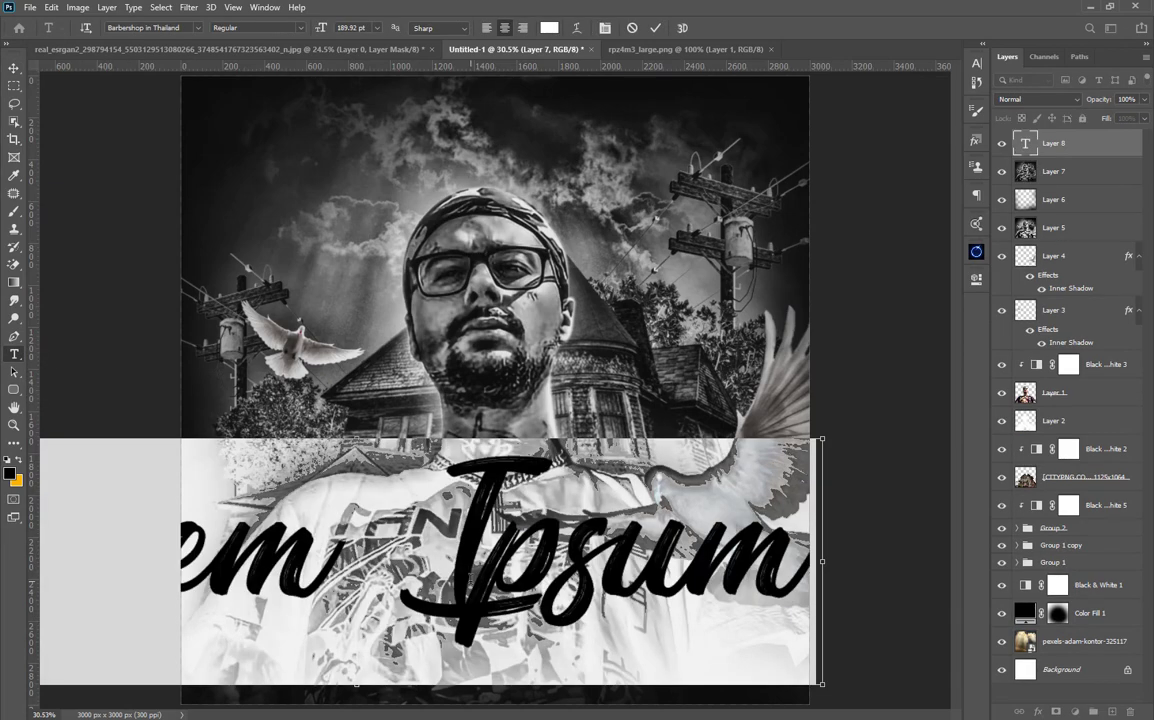
pyautogui.write('Genius')
pyautogui.click(12, 69)
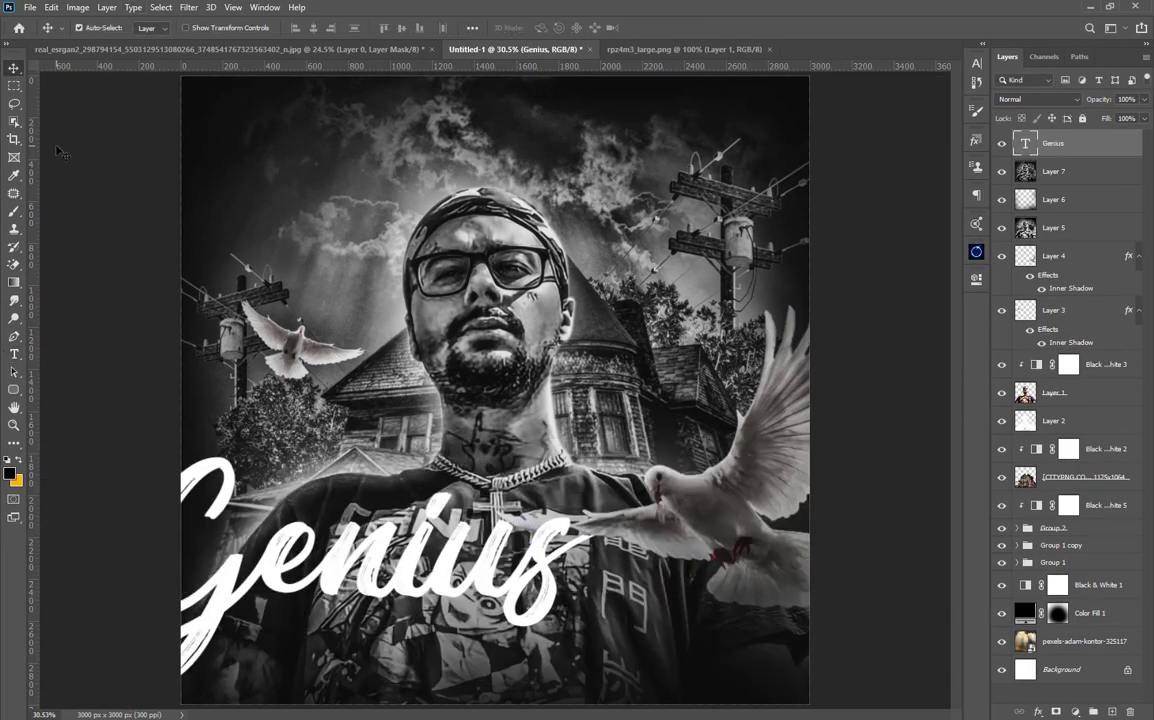
# Step: Scale the Genius text to 75% and move it to the centre of the man's chest
pyautogui.hotkey('ctrl', 't')
pyautogui.click(262, 27)
pyautogui.write('75')
pyautogui.press('Tab')
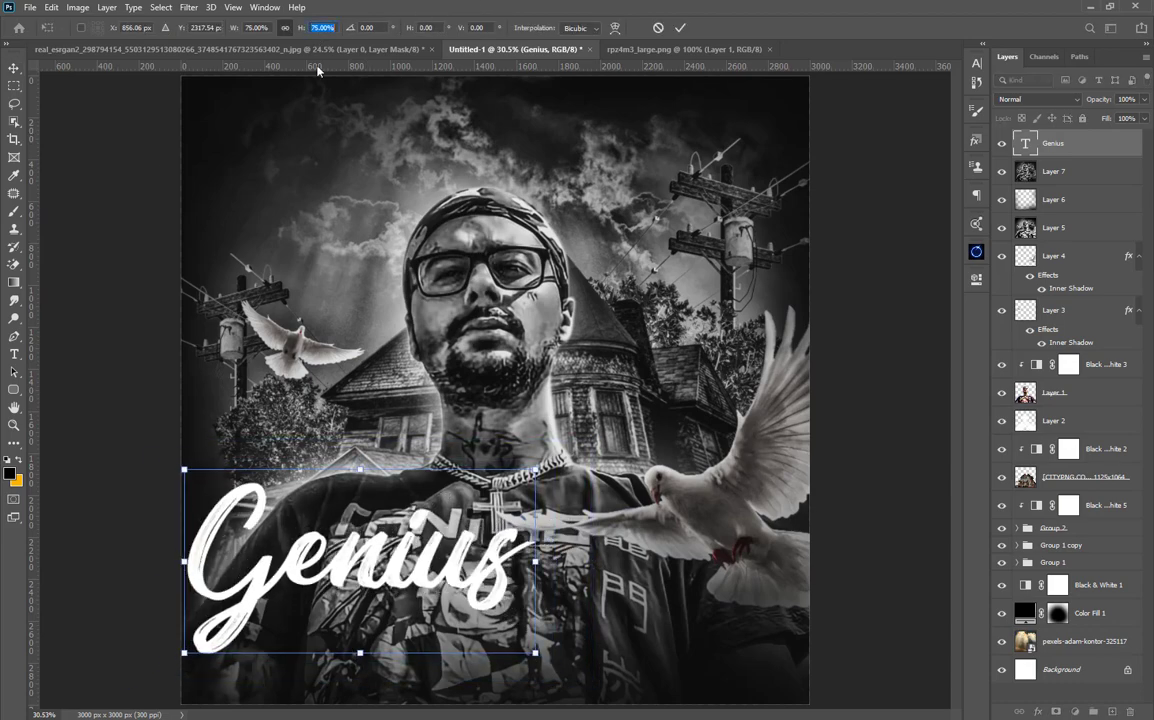
pyautogui.moveTo(430, 560); pyautogui.dragTo(580, 598)
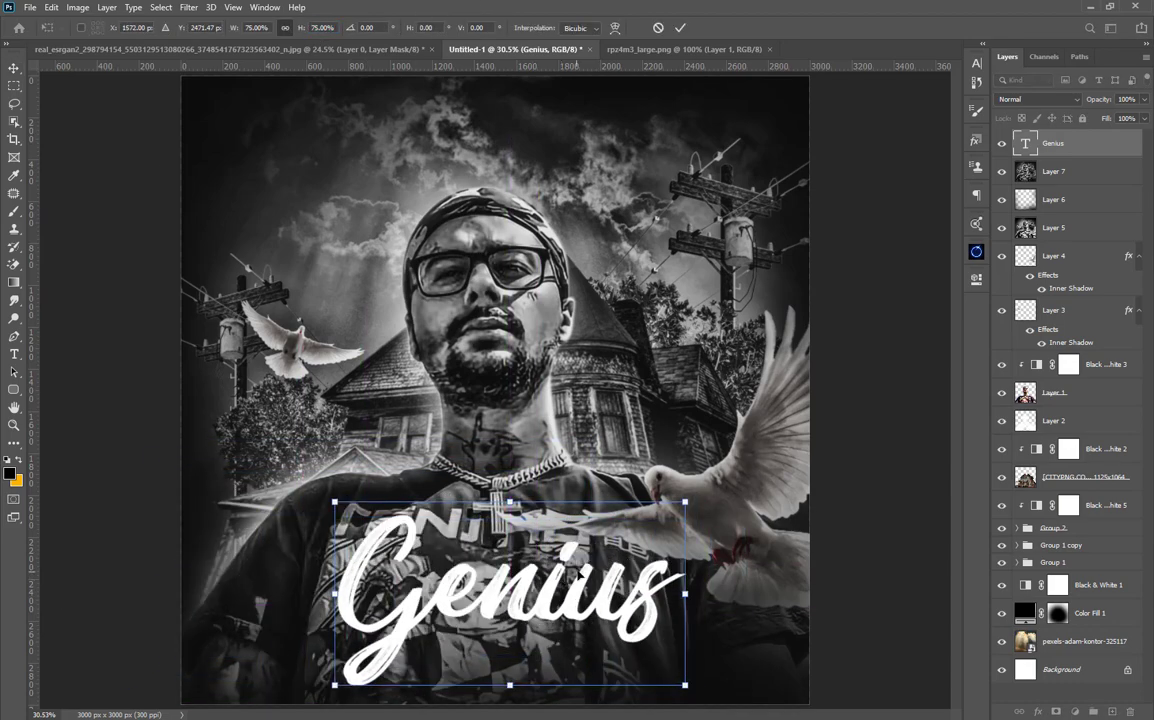
pyautogui.press('Return')
# Step: Browse the installed fonts and set the whole Genius text in the blackletter font Chomsky
pyautogui.hotkey('ctrl', 'a')
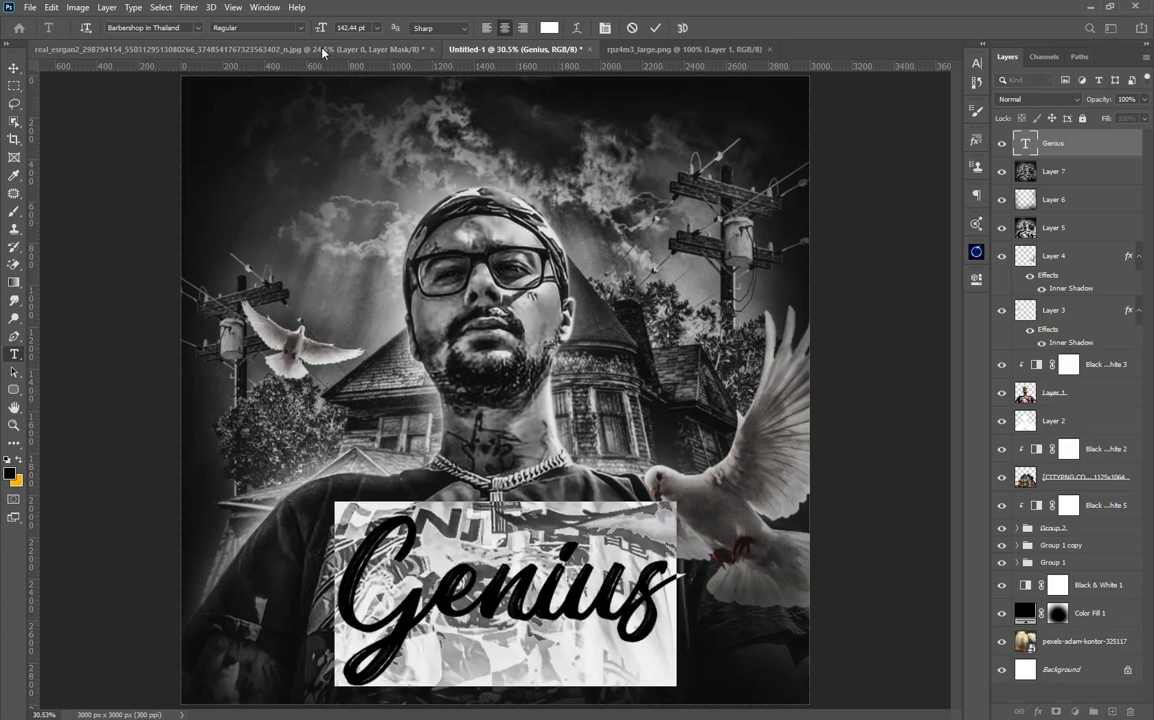
pyautogui.click(196, 29)
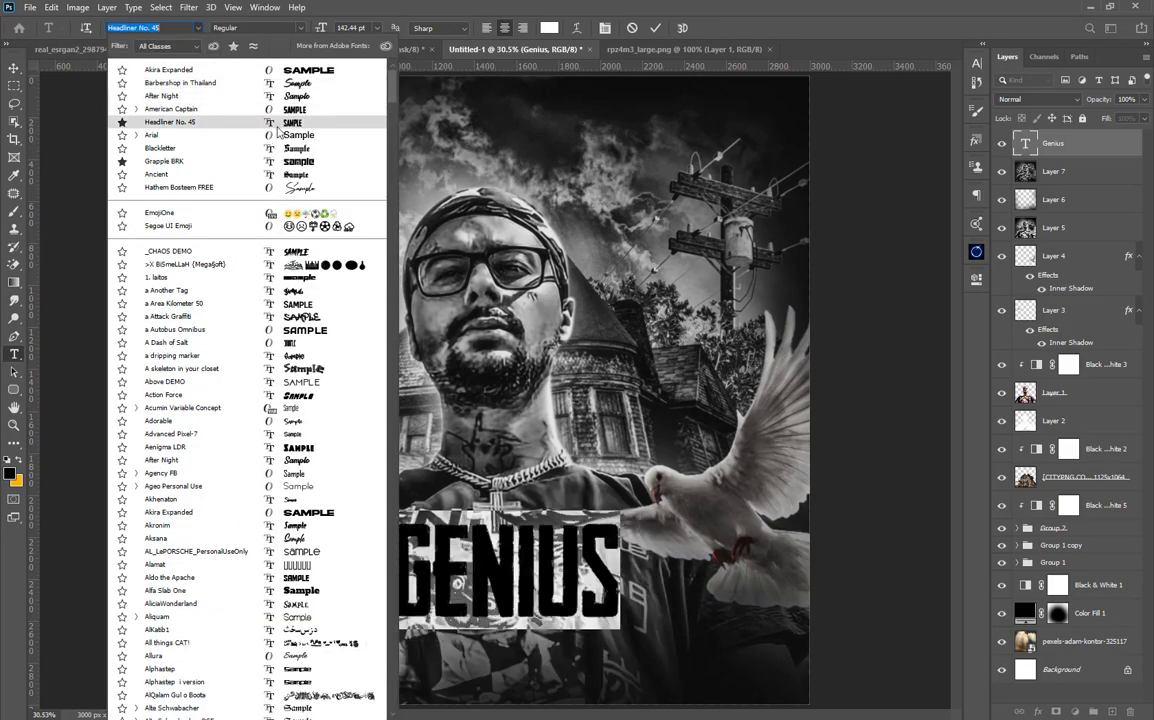
pyautogui.scroll(-5, 287, 312)
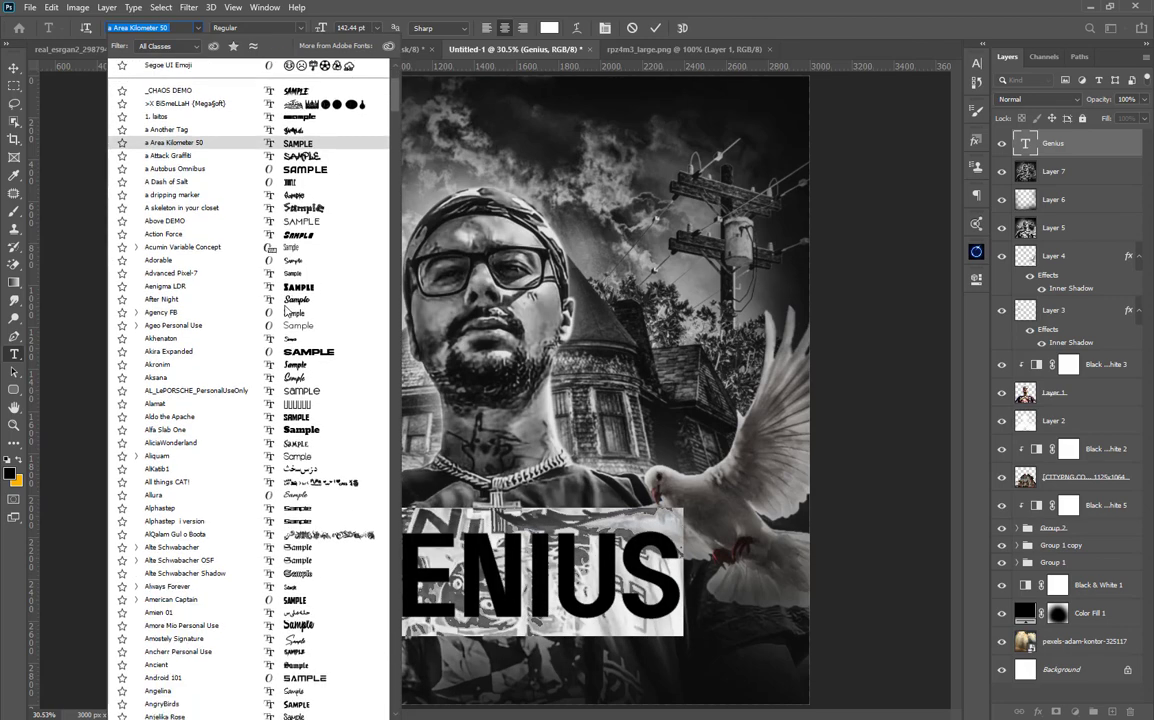
pyautogui.scroll(-10, 287, 312)
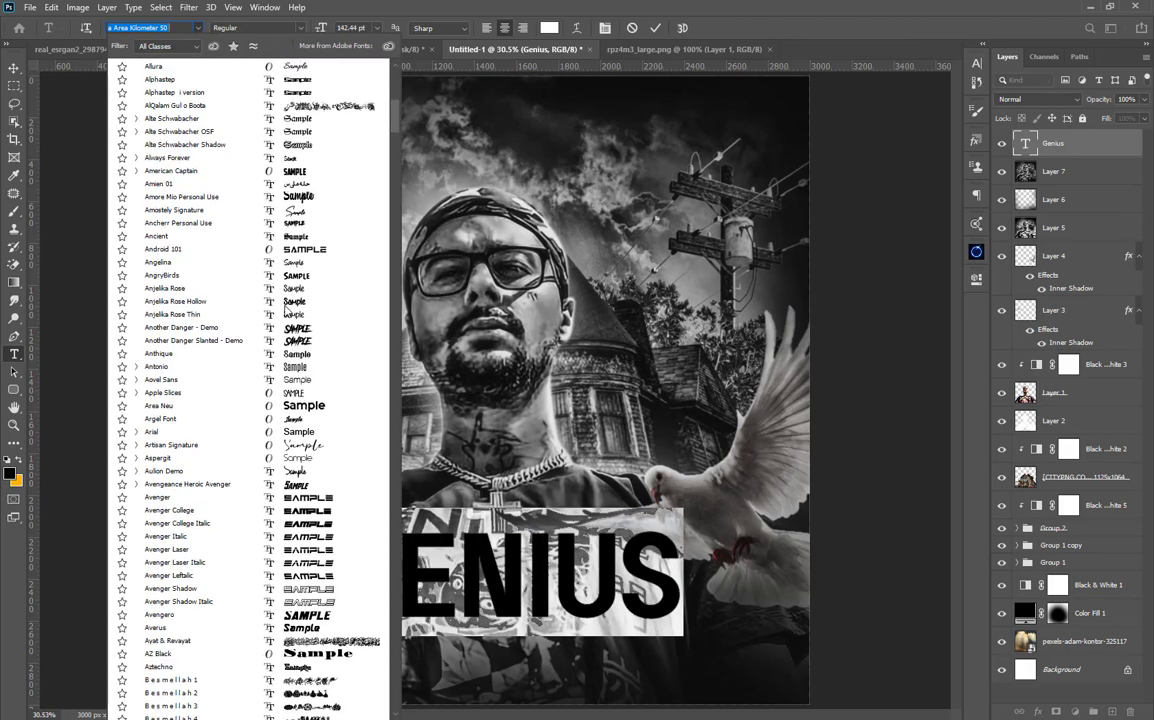
pyautogui.scroll(-11, 287, 312)
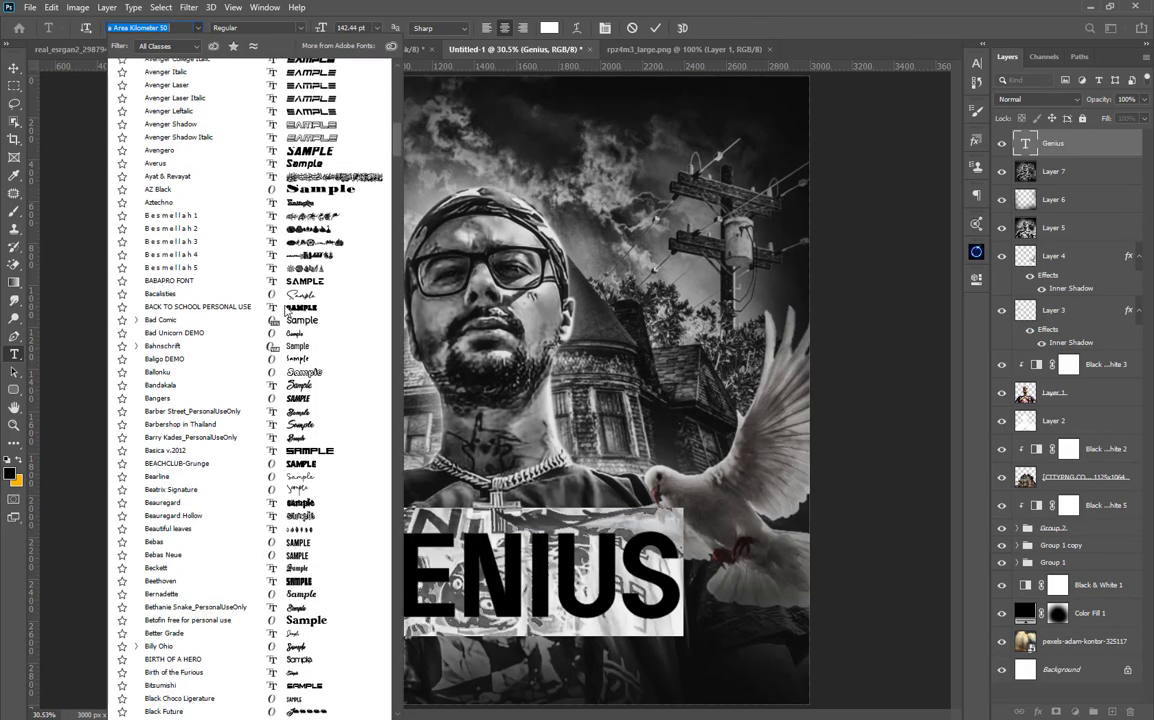
pyautogui.scroll(-3, 287, 312)
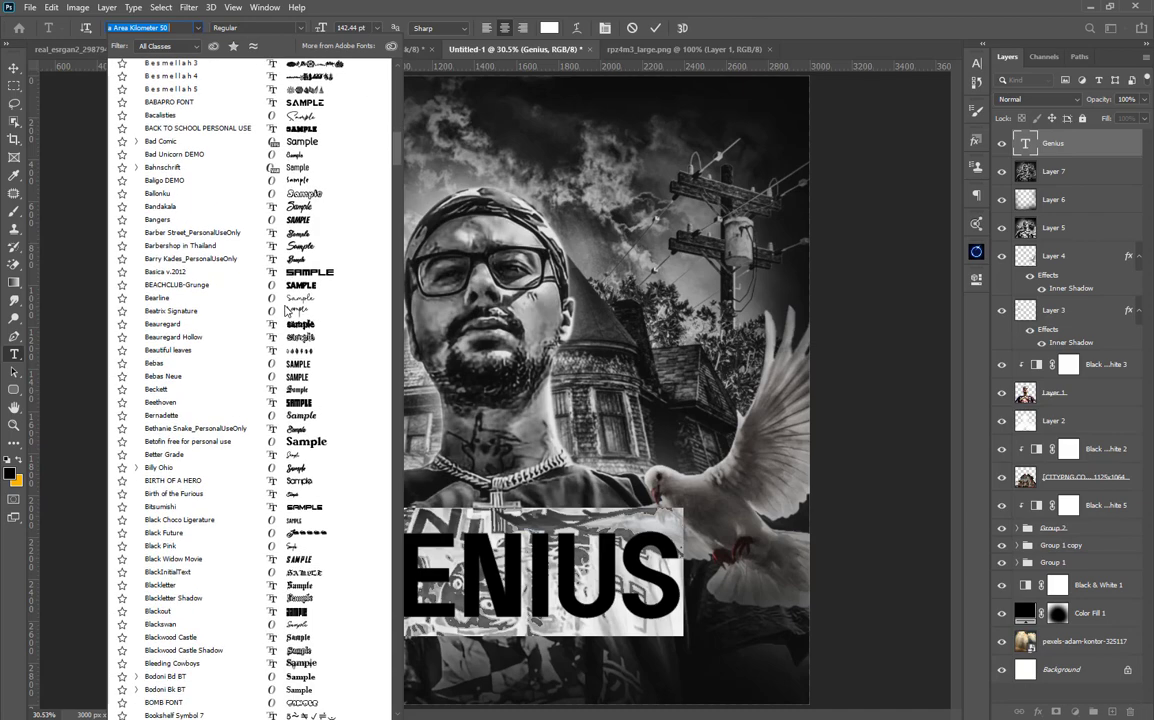
pyautogui.scroll(-10, 287, 312)
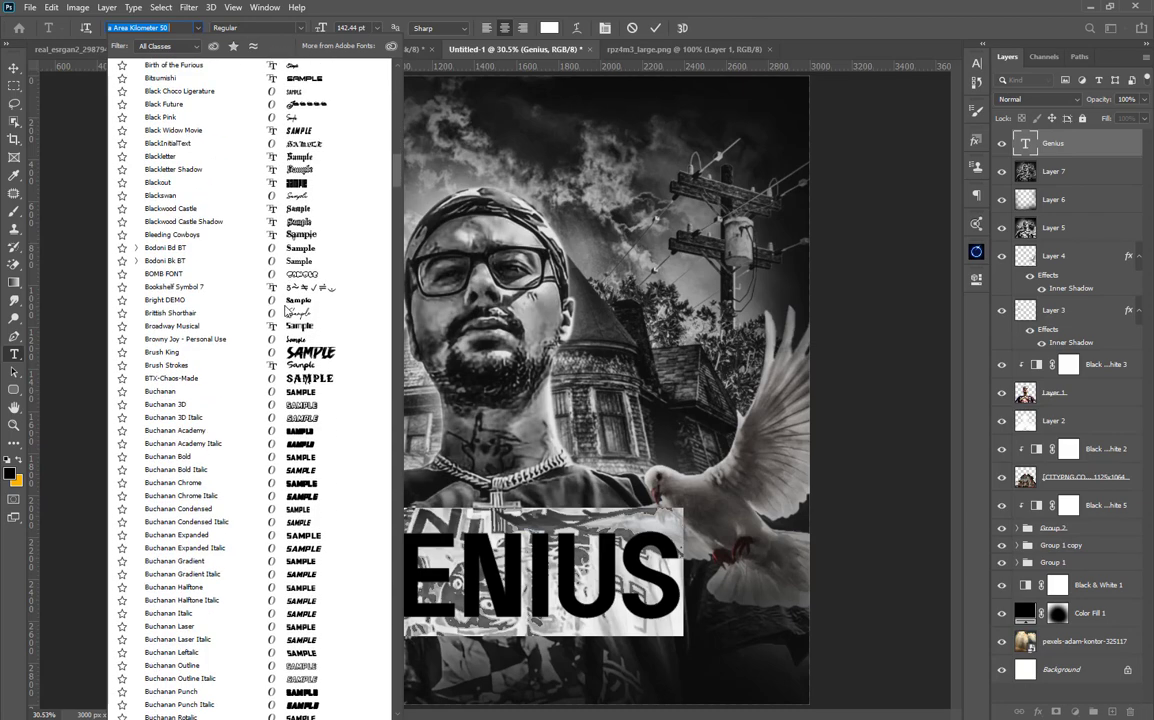
pyautogui.scroll(-11, 289, 313)
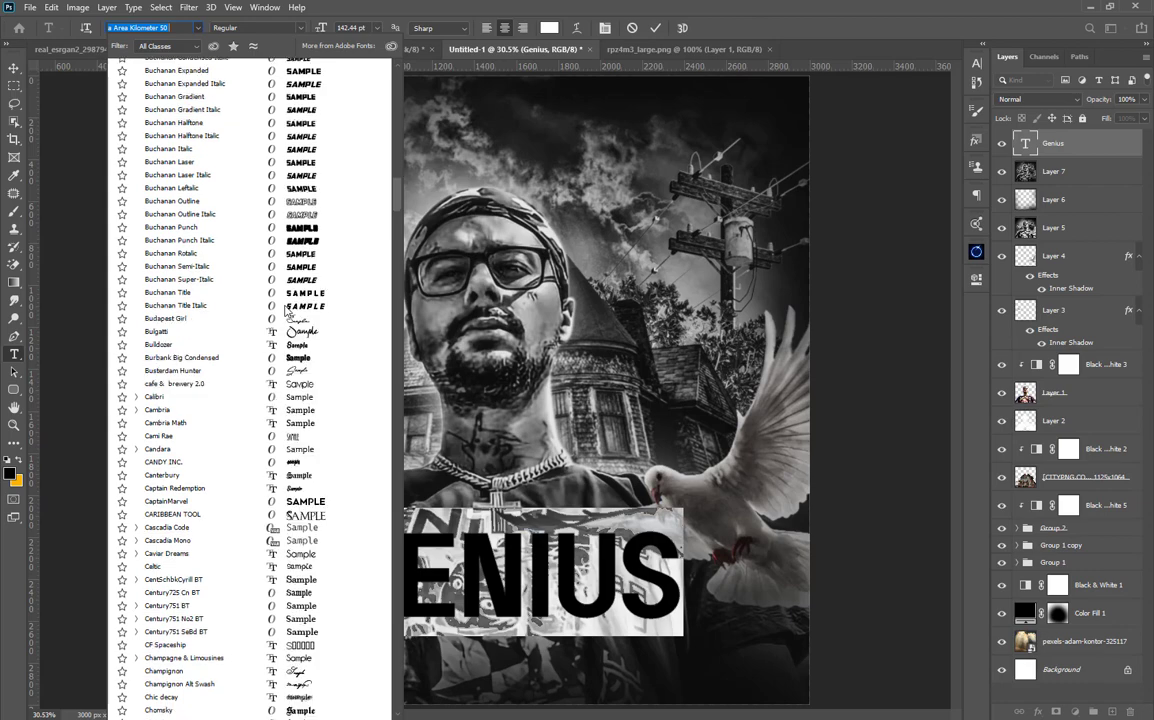
pyautogui.scroll(-5, 287, 312)
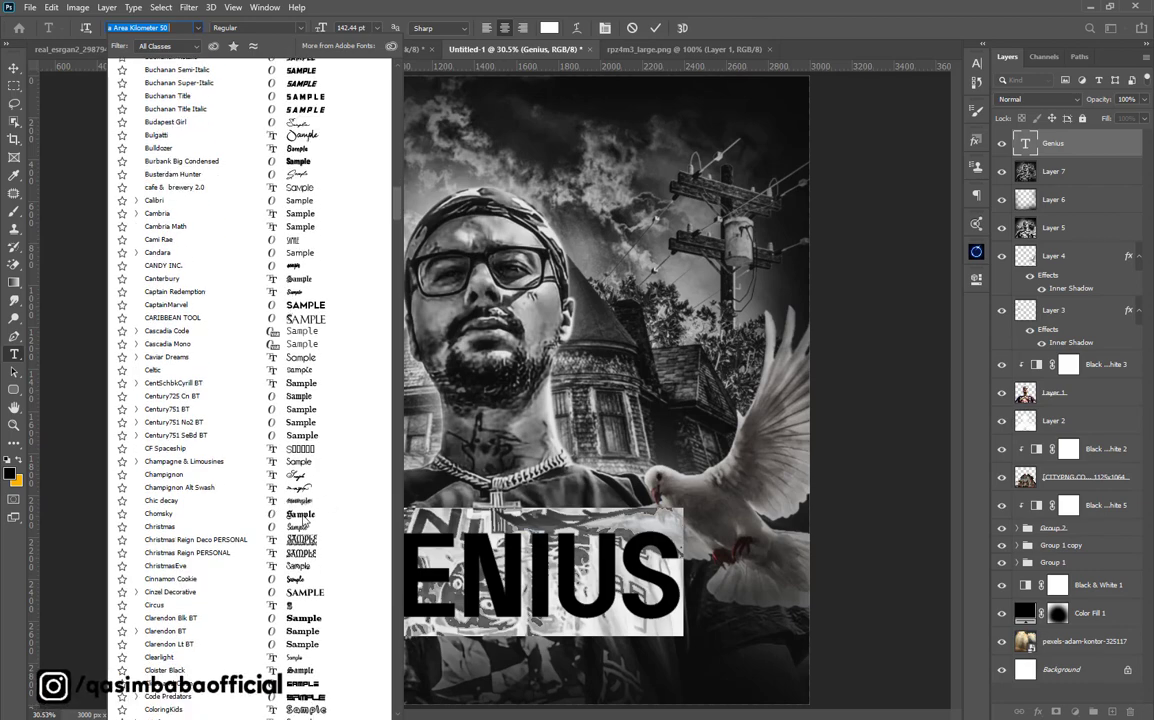
pyautogui.click(307, 516)
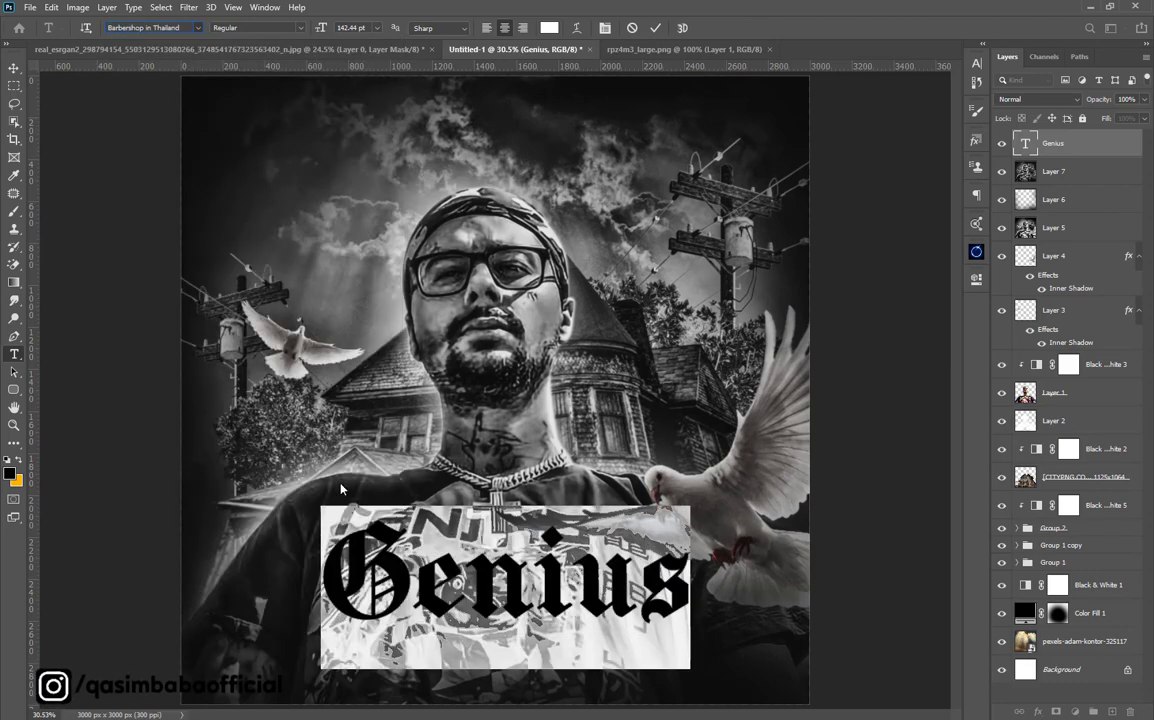
pyautogui.click(655, 28)
# Step: Enlarge the Genius text to 114% and move it slightly lower on the shirt
pyautogui.hotkey('ctrl', 't')
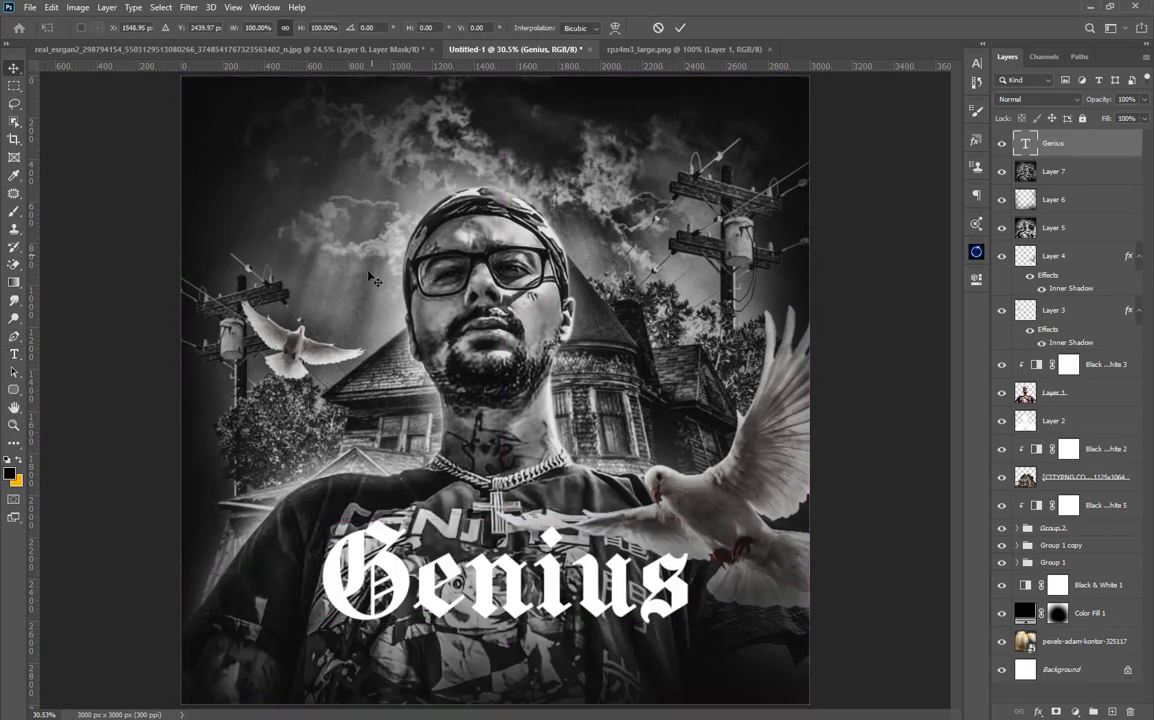
pyautogui.moveTo(323, 31); pyautogui.dragTo(335, 29)
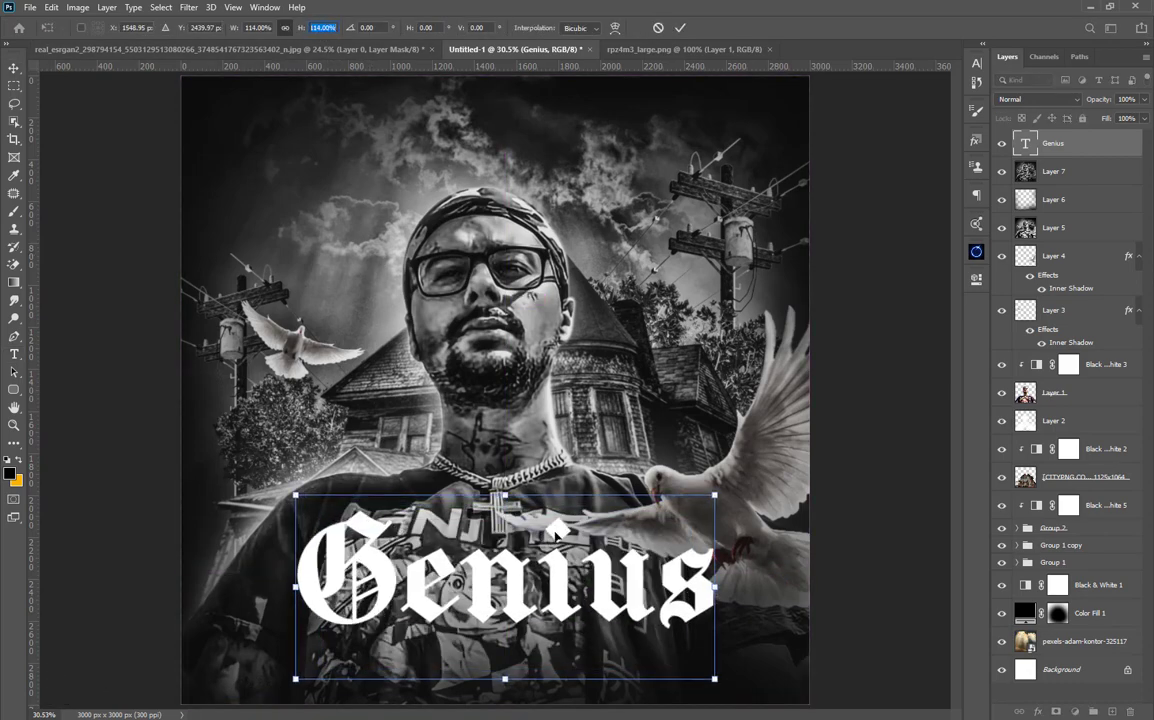
pyautogui.moveTo(559, 574); pyautogui.dragTo(561, 601)
pyautogui.press('Return')
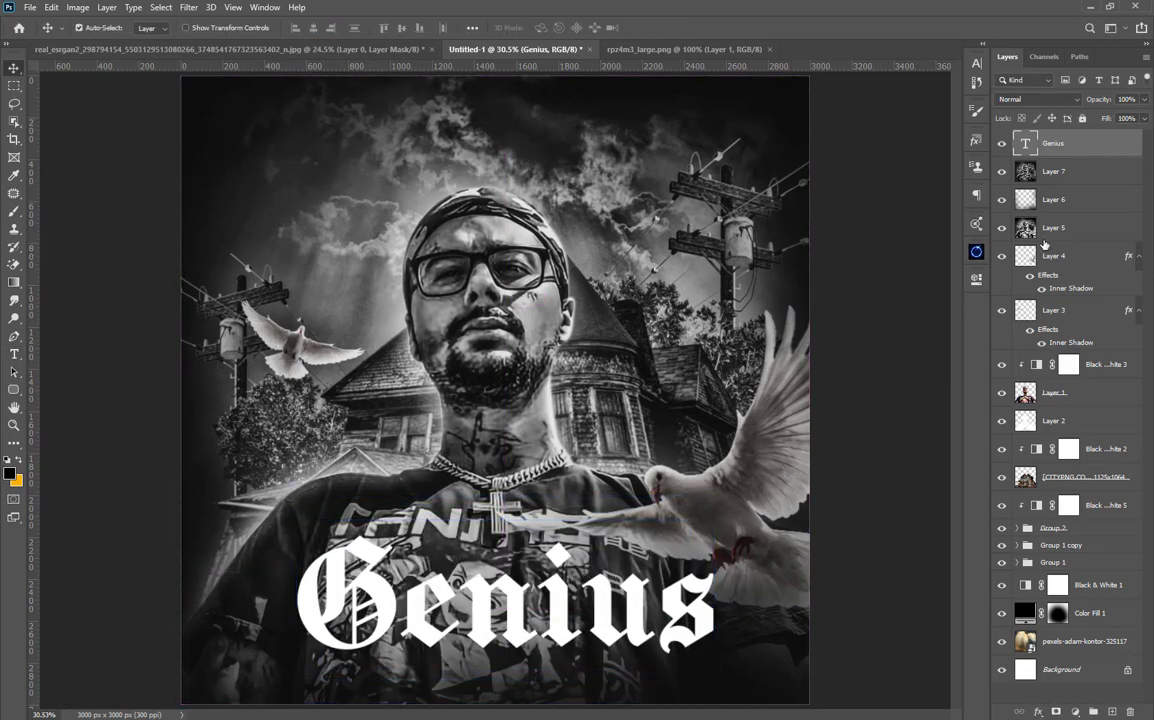
# Step: Try the red layer styles on the Genius text, keep the bright red glowing one, and nudge the text slightly down
pyautogui.click(972, 142)
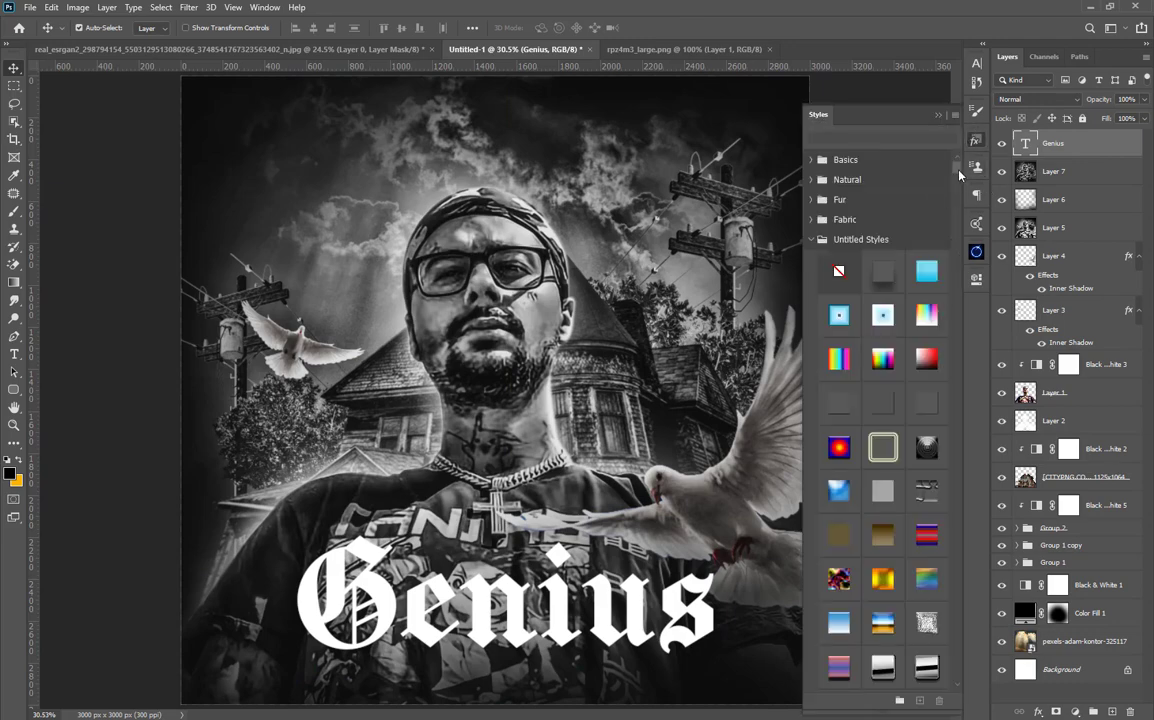
pyautogui.moveTo(957, 190); pyautogui.dragTo(952, 697)
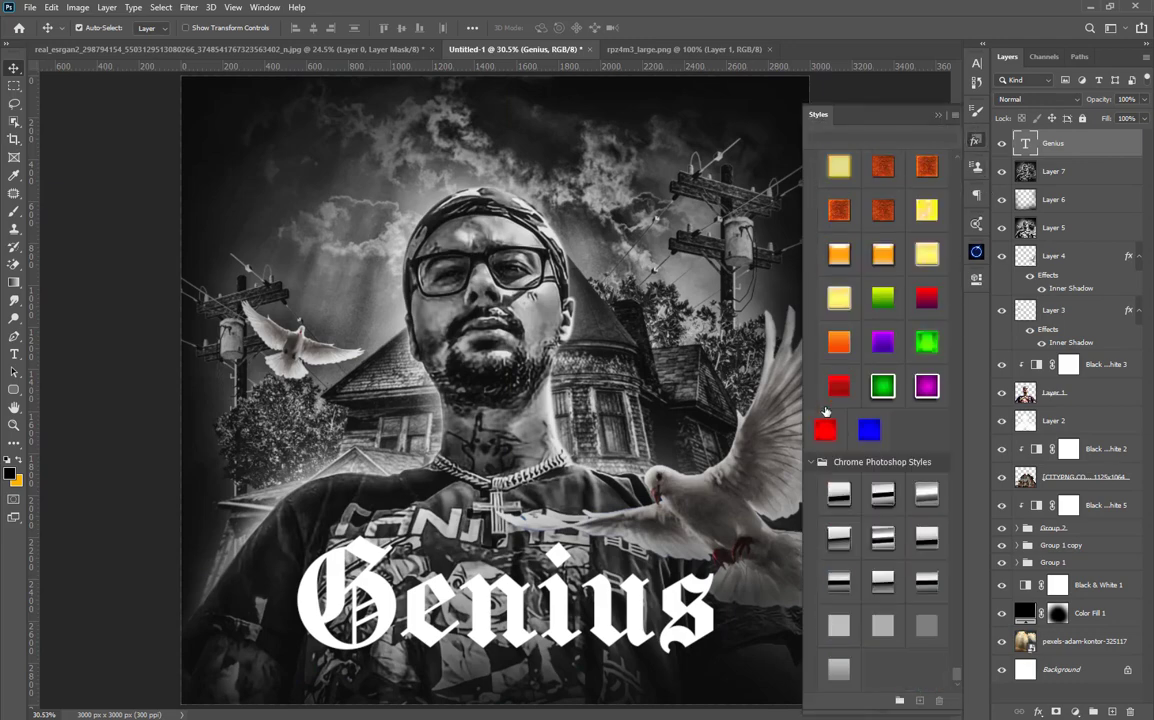
pyautogui.click(832, 384)
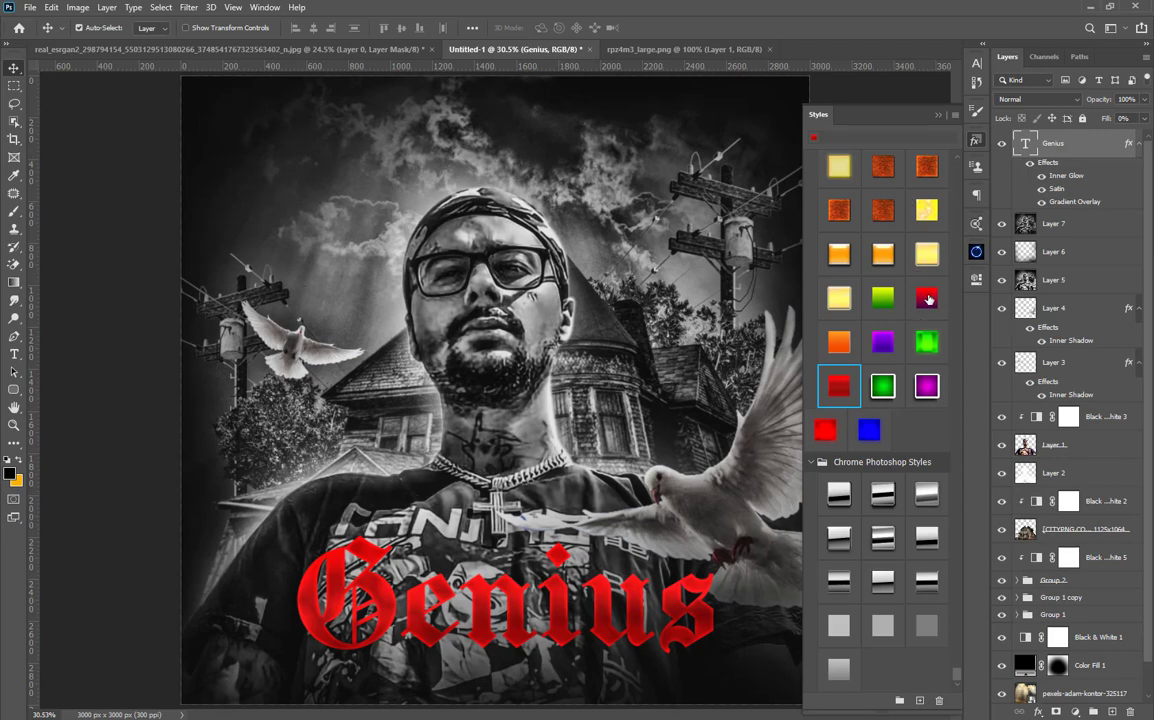
pyautogui.click(928, 298)
pyautogui.click(826, 430)
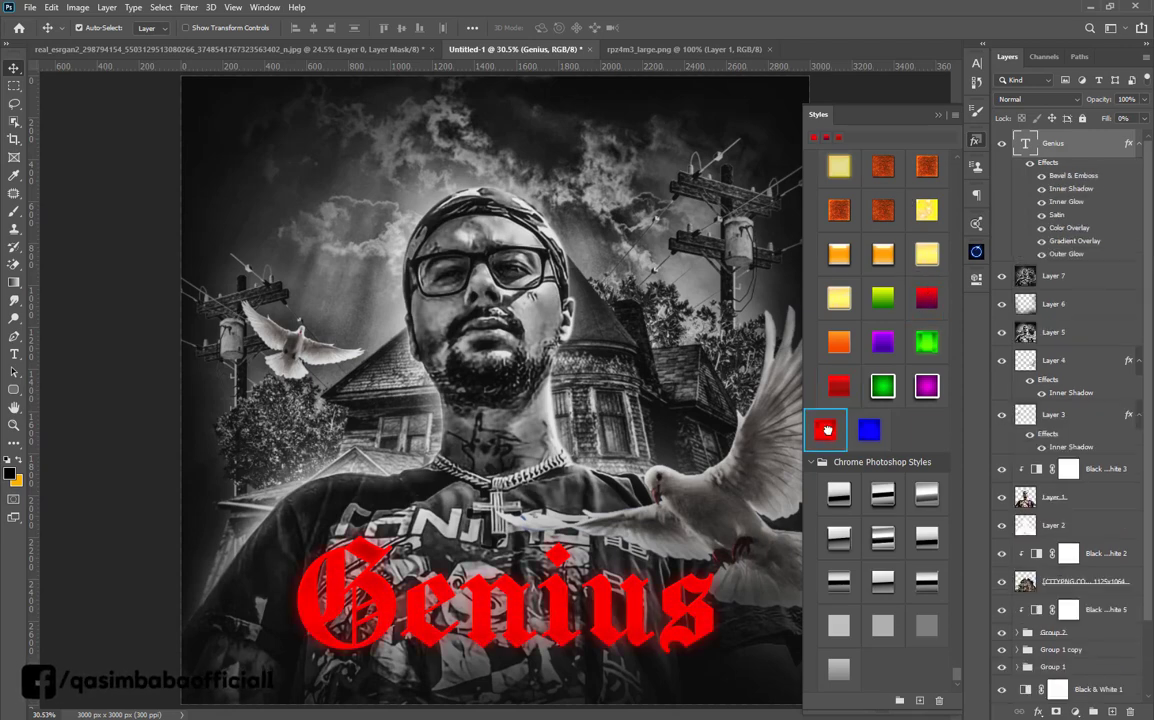
pyautogui.click(937, 116)
pyautogui.click(1138, 144)
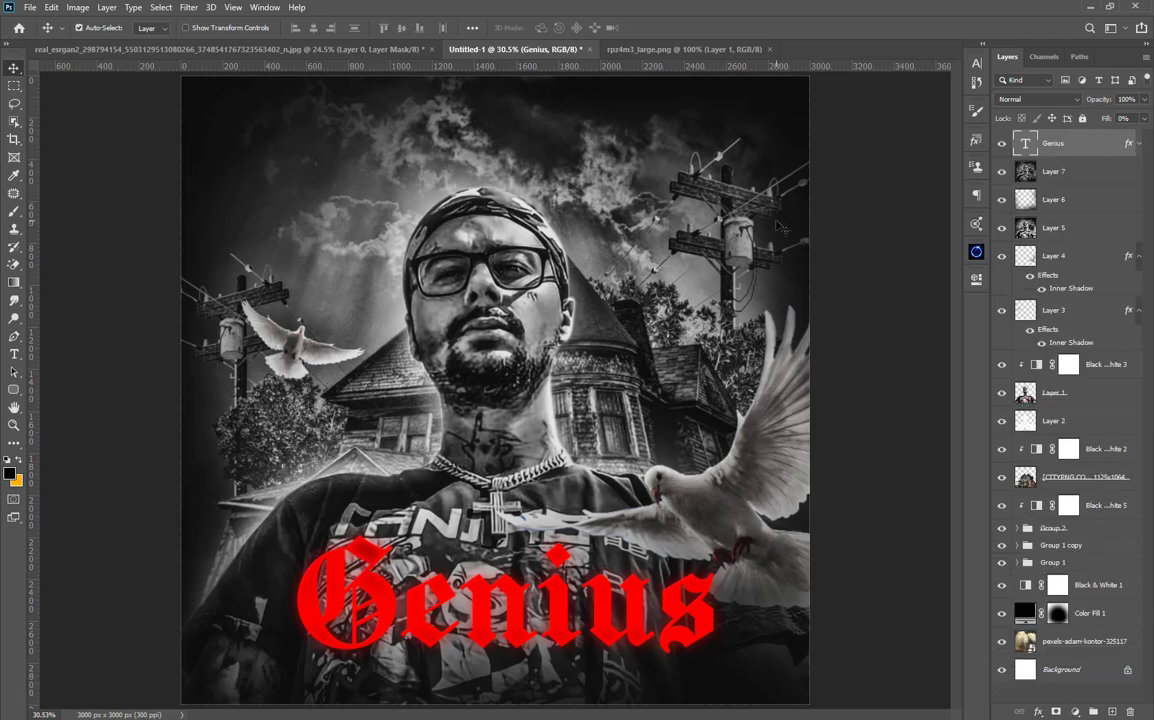
pyautogui.moveTo(597, 609); pyautogui.dragTo(597, 617)
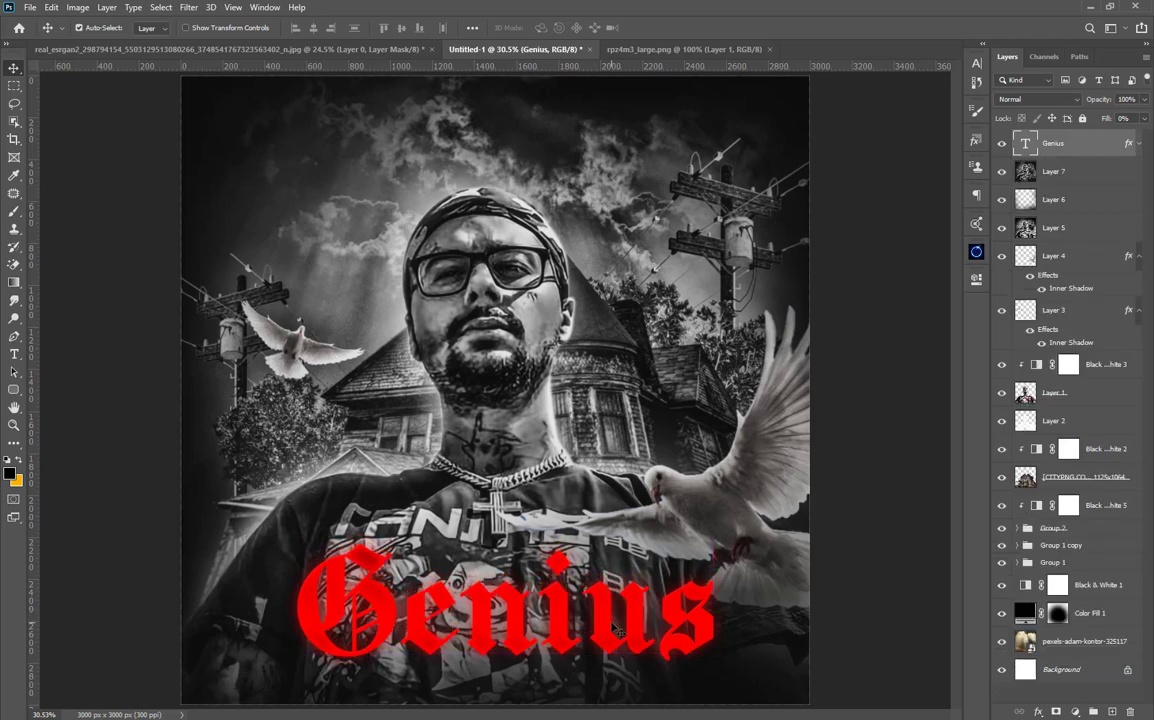
# Step: Switch to the Opera browser and copy the artist name from the client's Instagram chat
pyautogui.hotkey('alt', 'Tab')
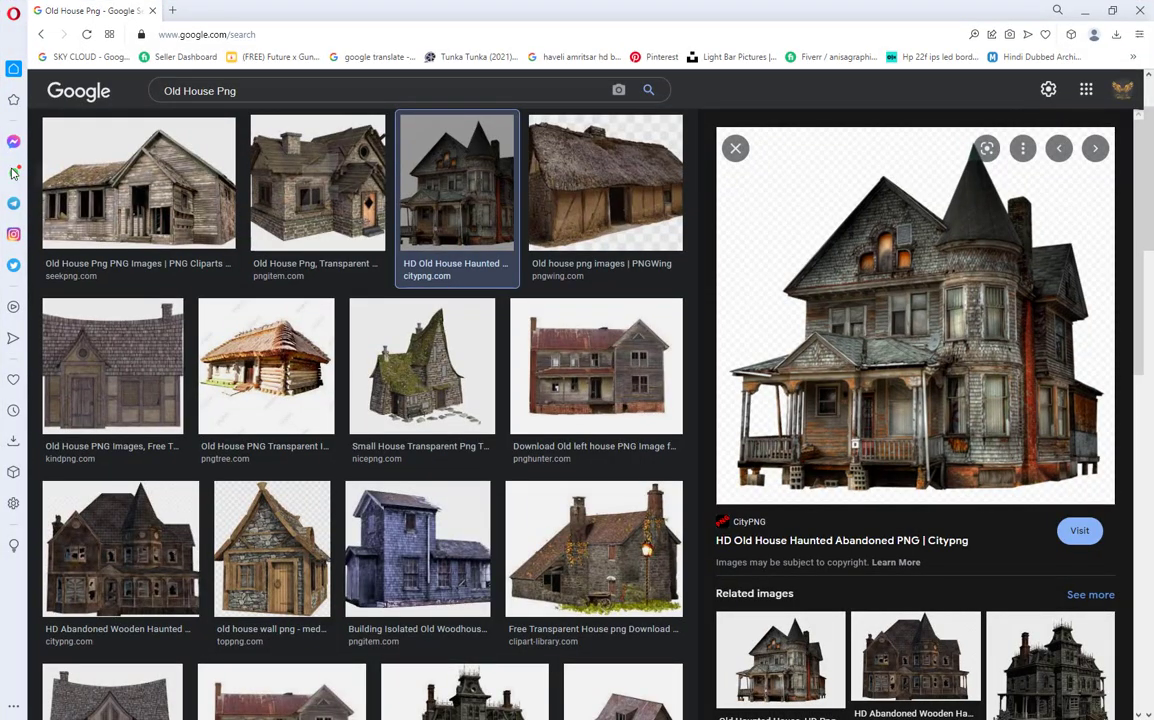
pyautogui.click(13, 172)
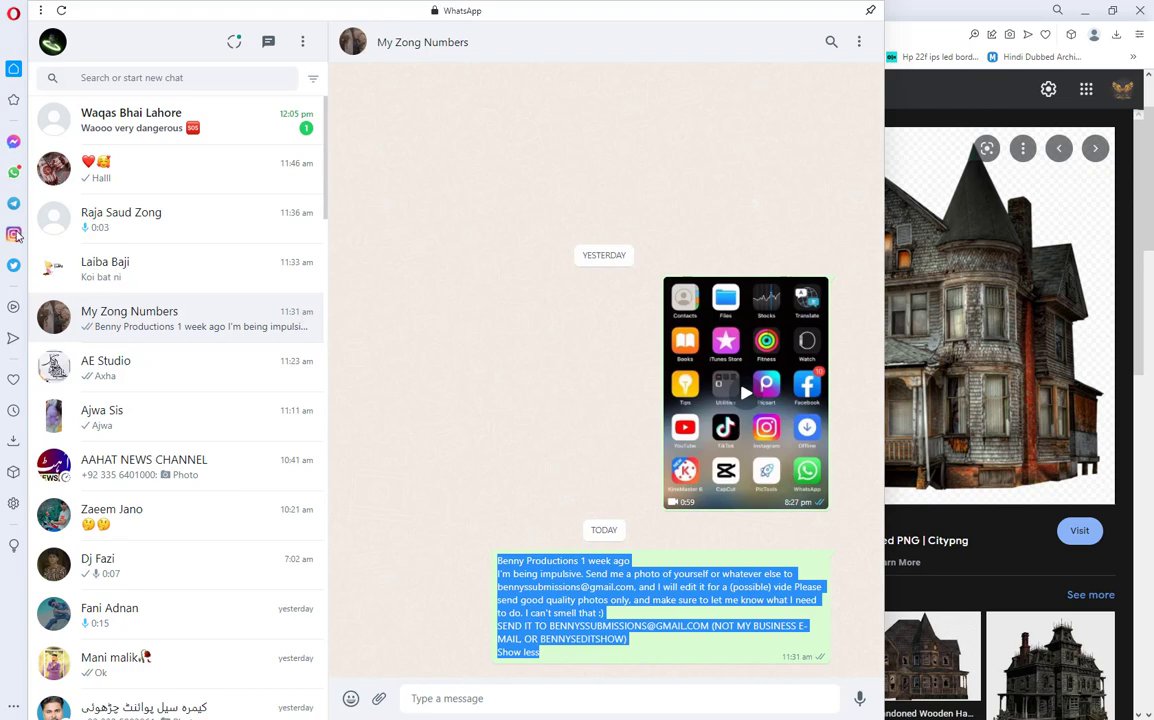
pyautogui.click(14, 235)
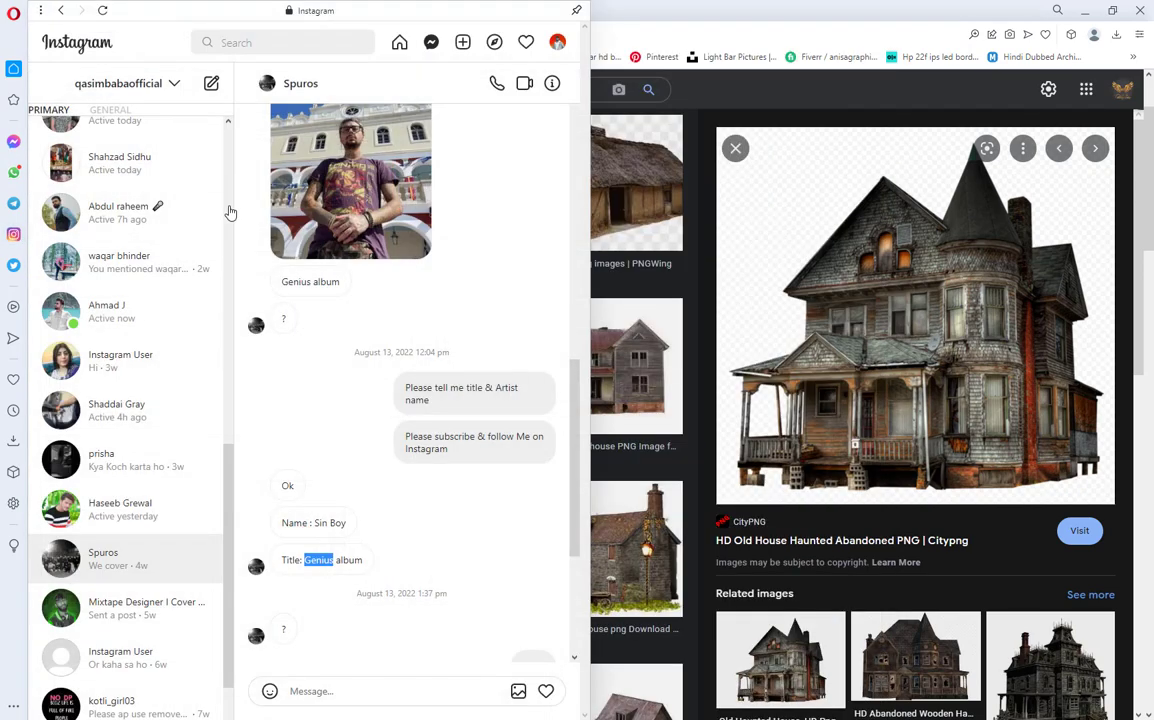
pyautogui.rightClick(323, 533)
pyautogui.click(370, 376)
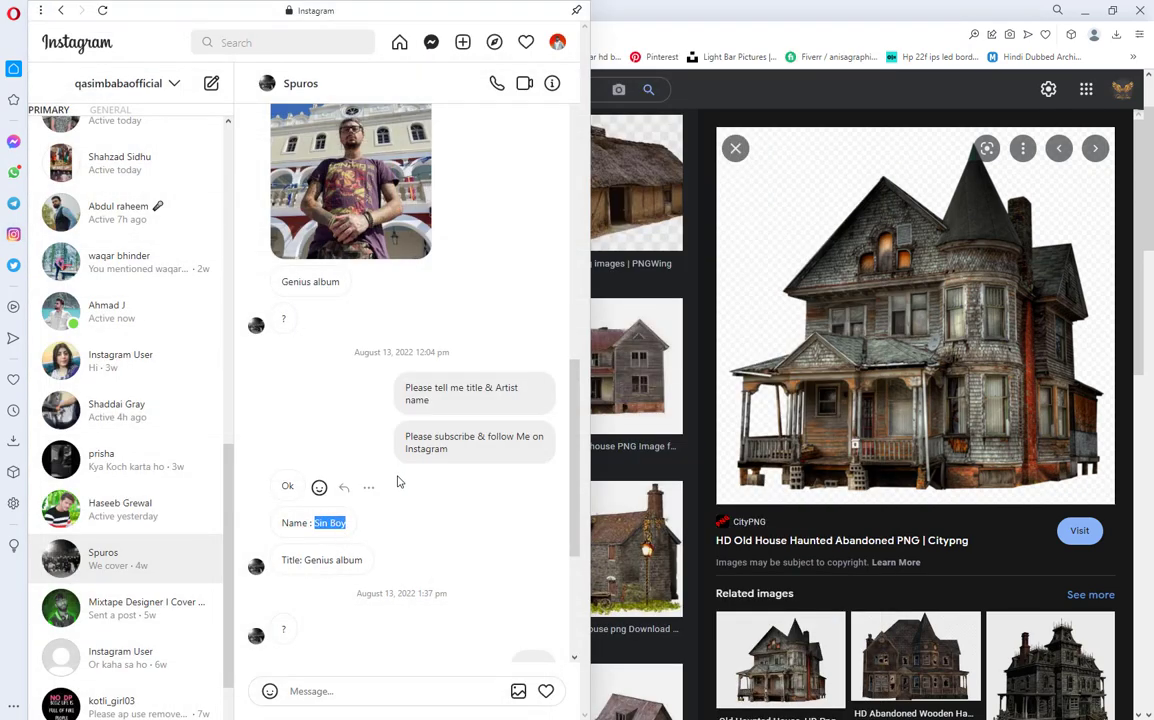
# Step: Switch back to Photoshop and paste the copied artist name as a new horizontal text layer
pyautogui.hotkey('alt', 'Tab')
pyautogui.click(16, 354)
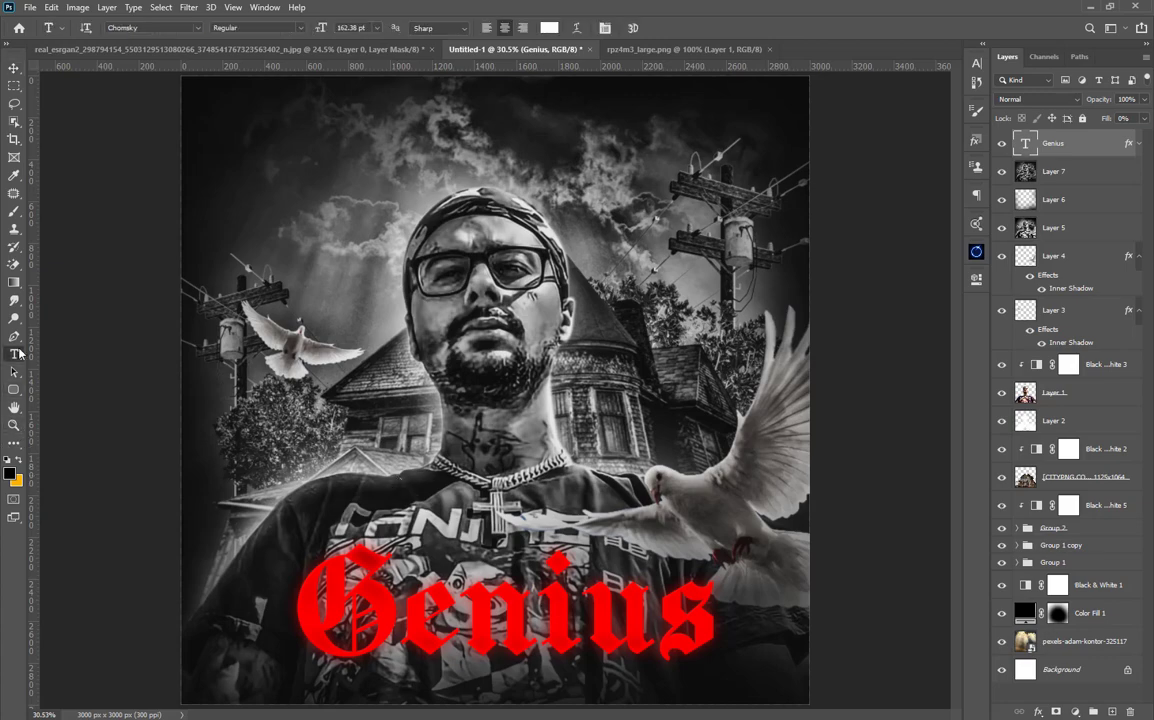
pyautogui.click(310, 354)
pyautogui.hotkey('ctrl', 'v')
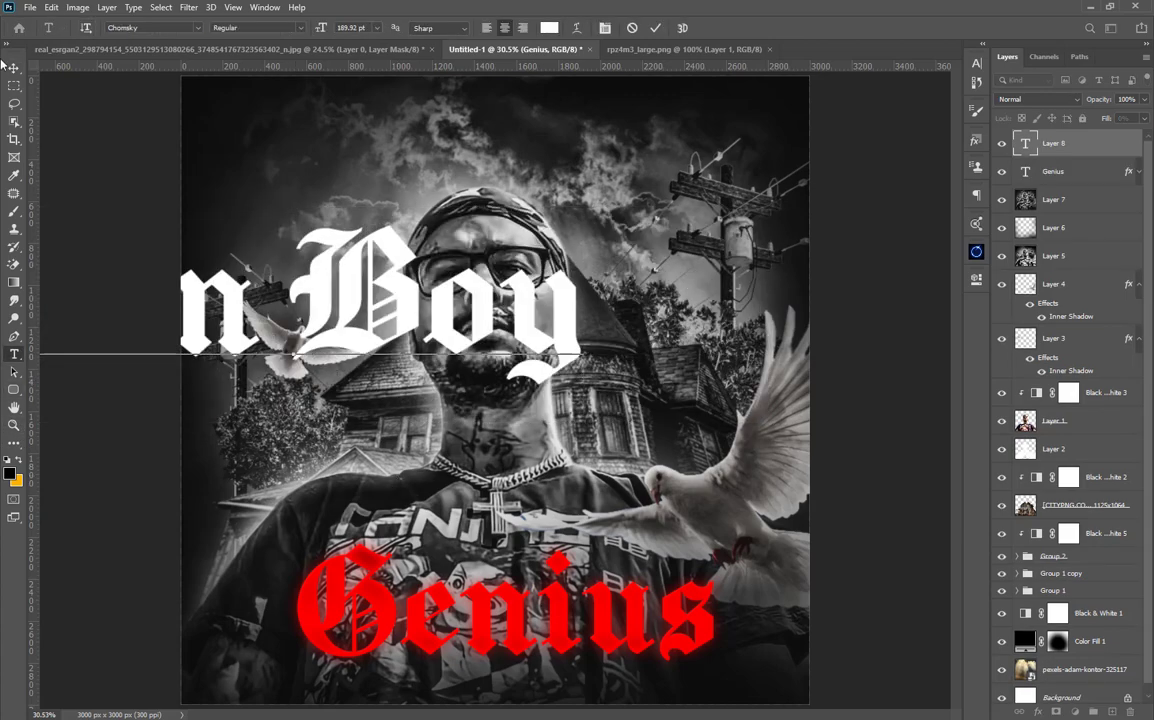
pyautogui.click(14, 67)
# Step: Scale the artist name text to 44% and move it over the man's necklace, above the Genius title
pyautogui.hotkey('ctrl', 't')
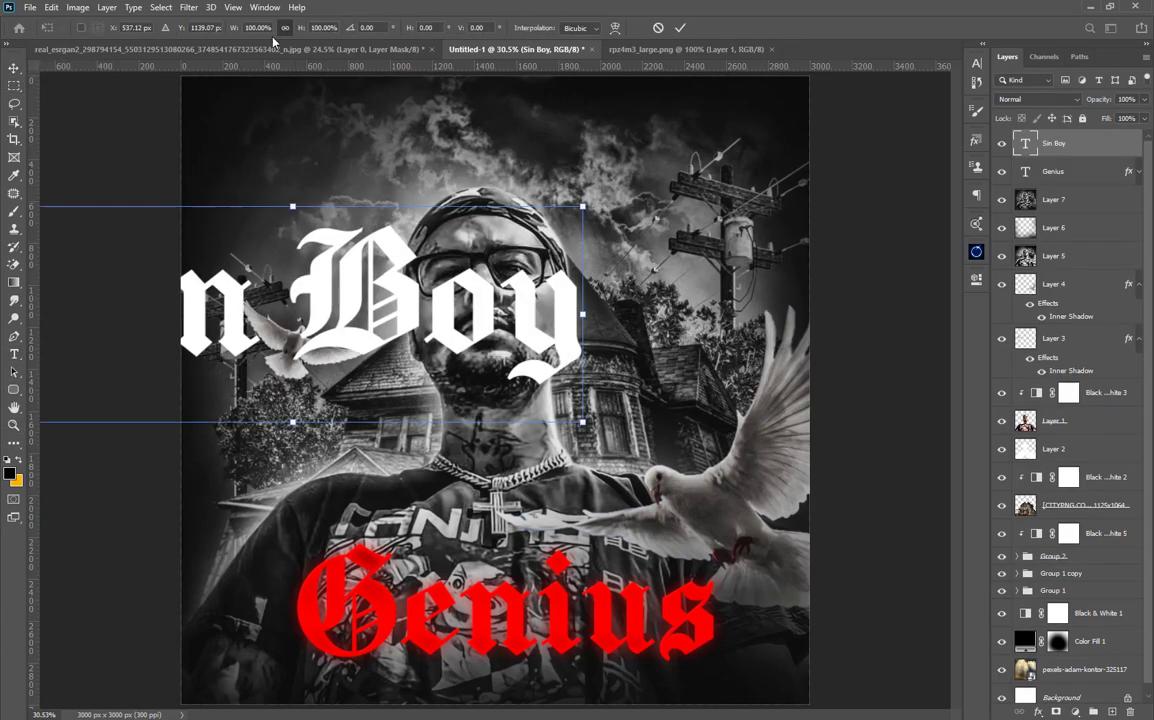
pyautogui.moveTo(334, 30); pyautogui.dragTo(266, 59)
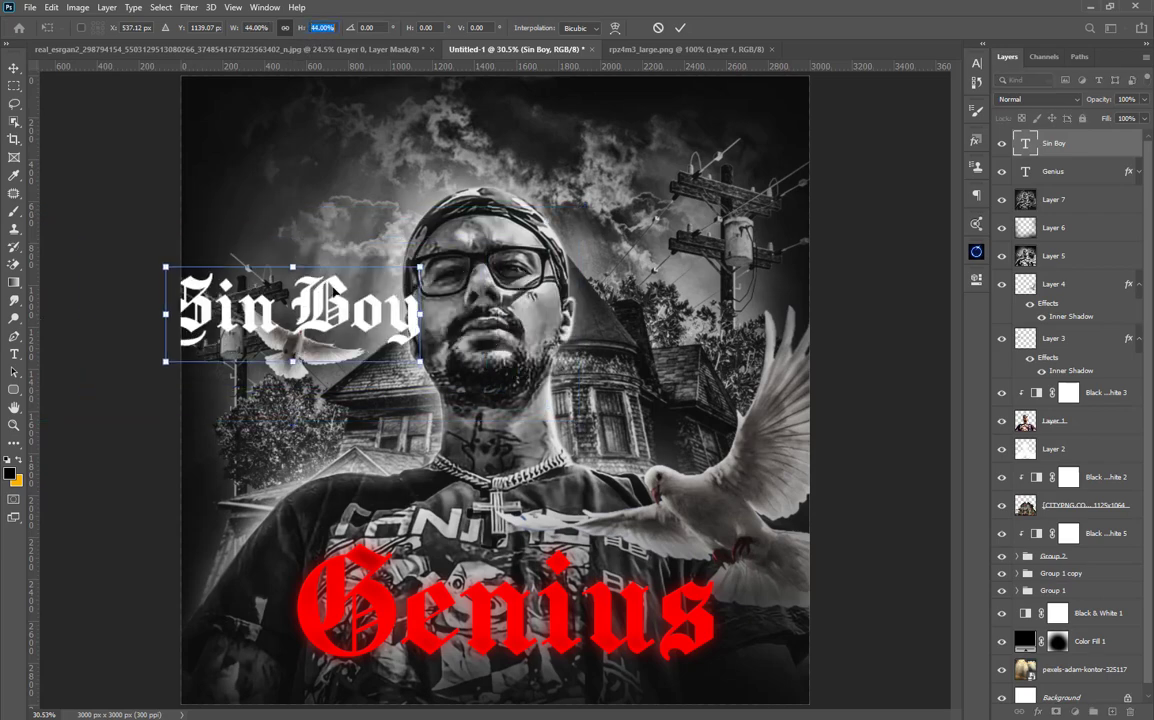
pyautogui.moveTo(225, 310); pyautogui.dragTo(408, 458)
pyautogui.press('Return')
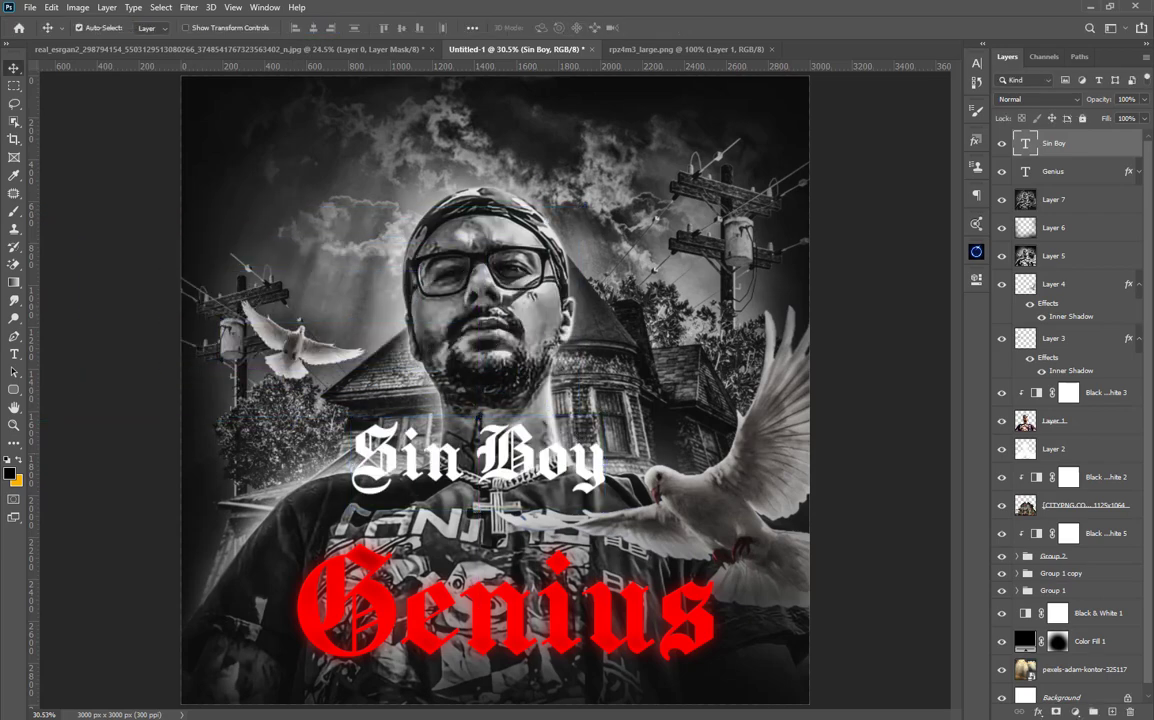
# Step: Move the artist name text below the Genius title and scale it to 56%
pyautogui.moveTo(510, 453); pyautogui.dragTo(542, 672)
pyautogui.hotkey('ctrl', 't')
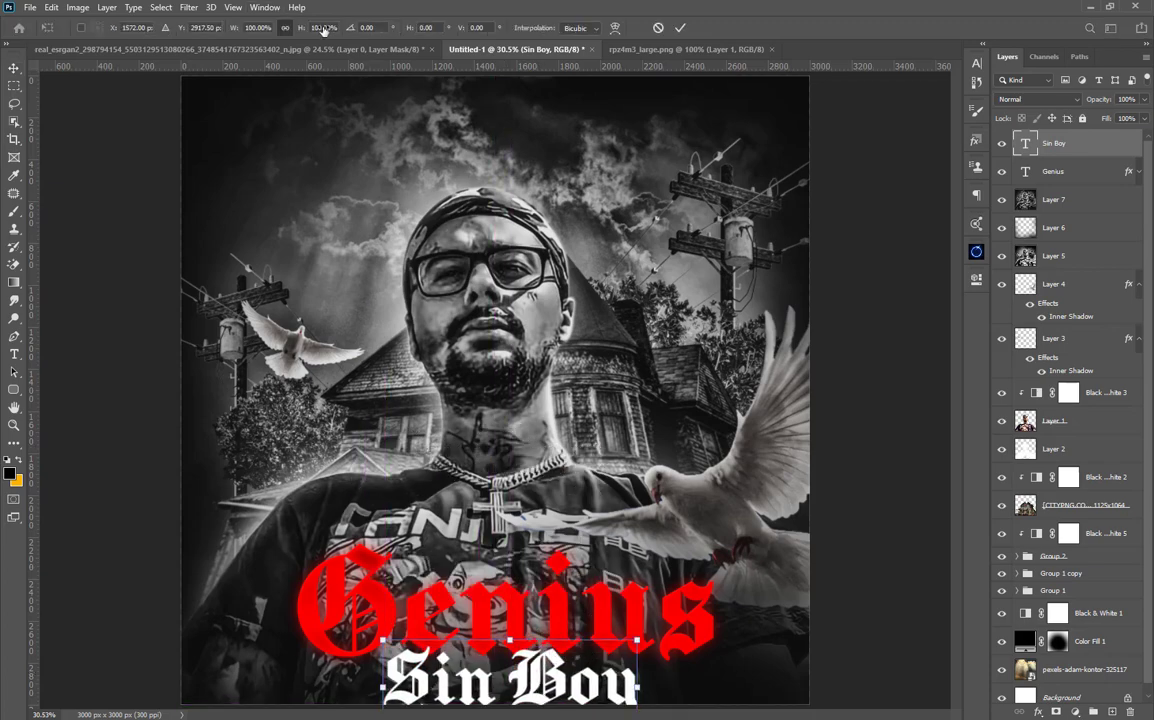
pyautogui.moveTo(322, 30); pyautogui.dragTo(255, 60)
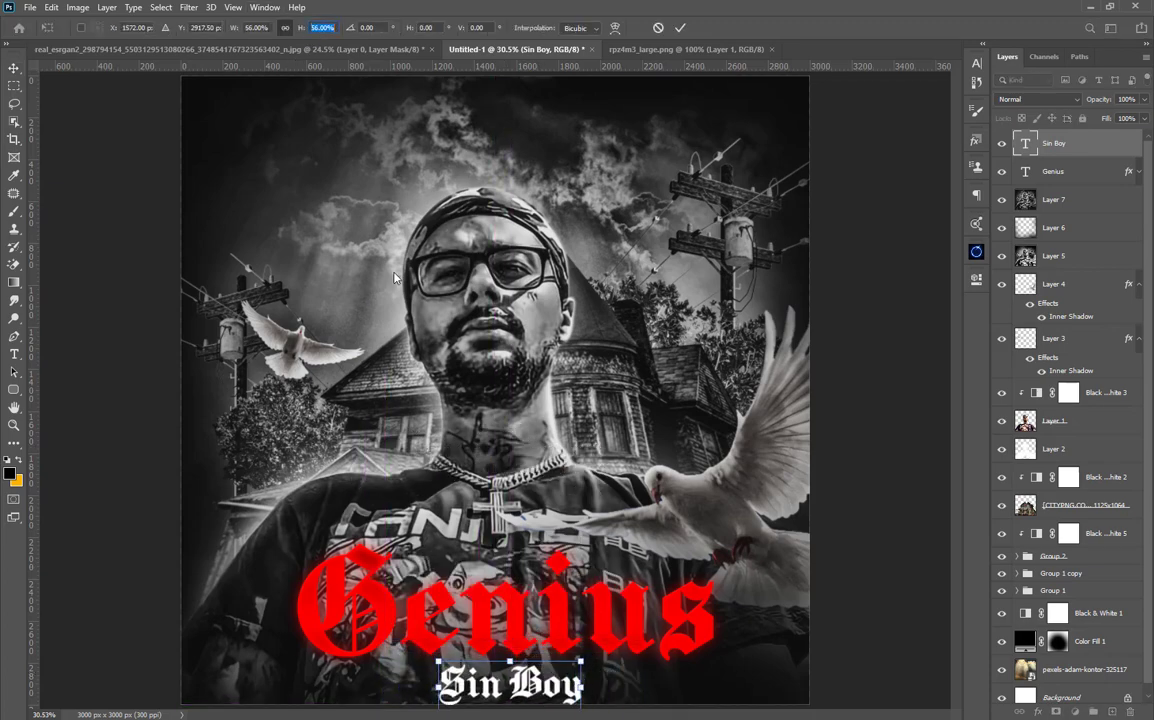
pyautogui.click(680, 28)
# Step: Center the artist name text horizontally on the canvas and clear the selection
pyautogui.hotkey('ctrl', 'a')
pyautogui.click(313, 27)
pyautogui.hotkey('ctrl', 'd')
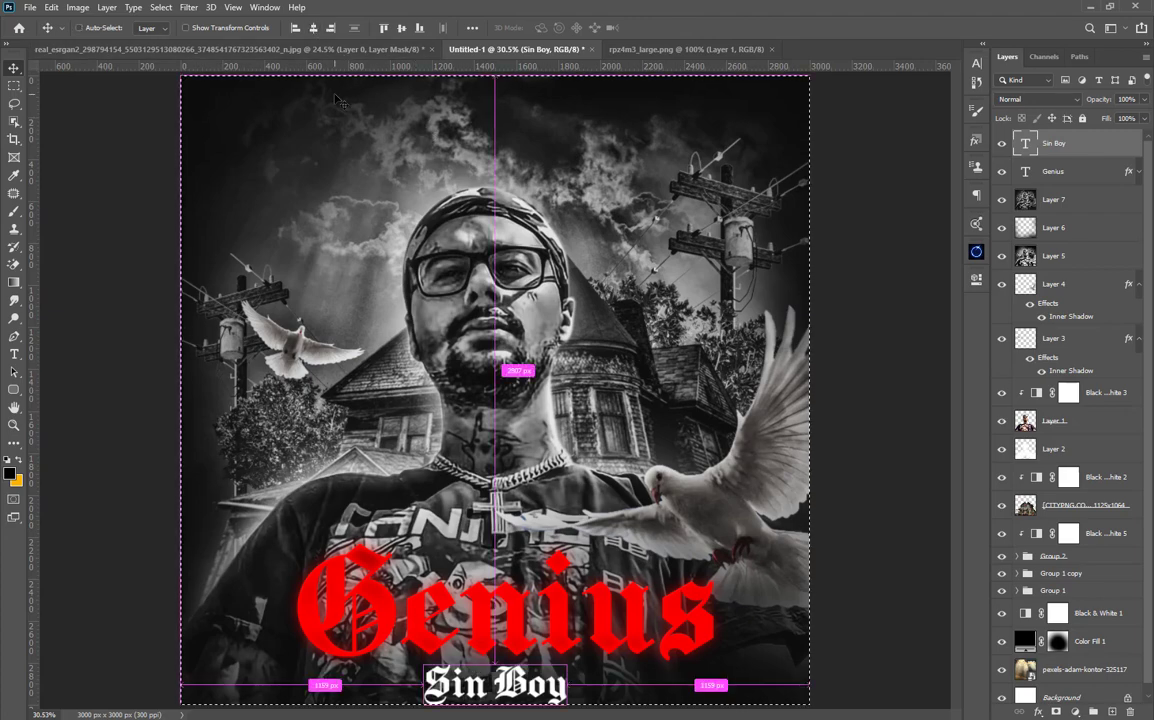
# Step: Select the artist name and Genius text layers together, nudge both slightly up, and deselect them
pyautogui.keyDown('shift'); pyautogui.click(1057, 174); pyautogui.keyUp('shift')
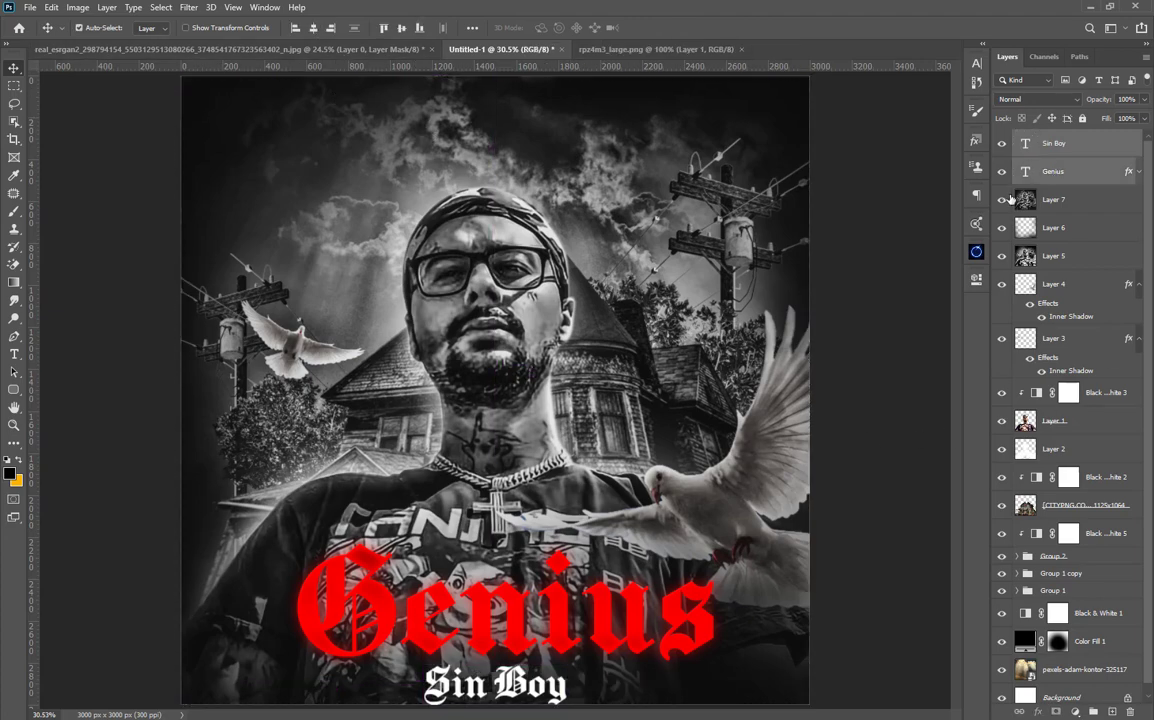
pyautogui.hotkey('shift', 'Up')
pyautogui.hotkey('shift', 'Up')
pyautogui.hotkey('shift', 'Up')
pyautogui.hotkey('shift', 'Up')
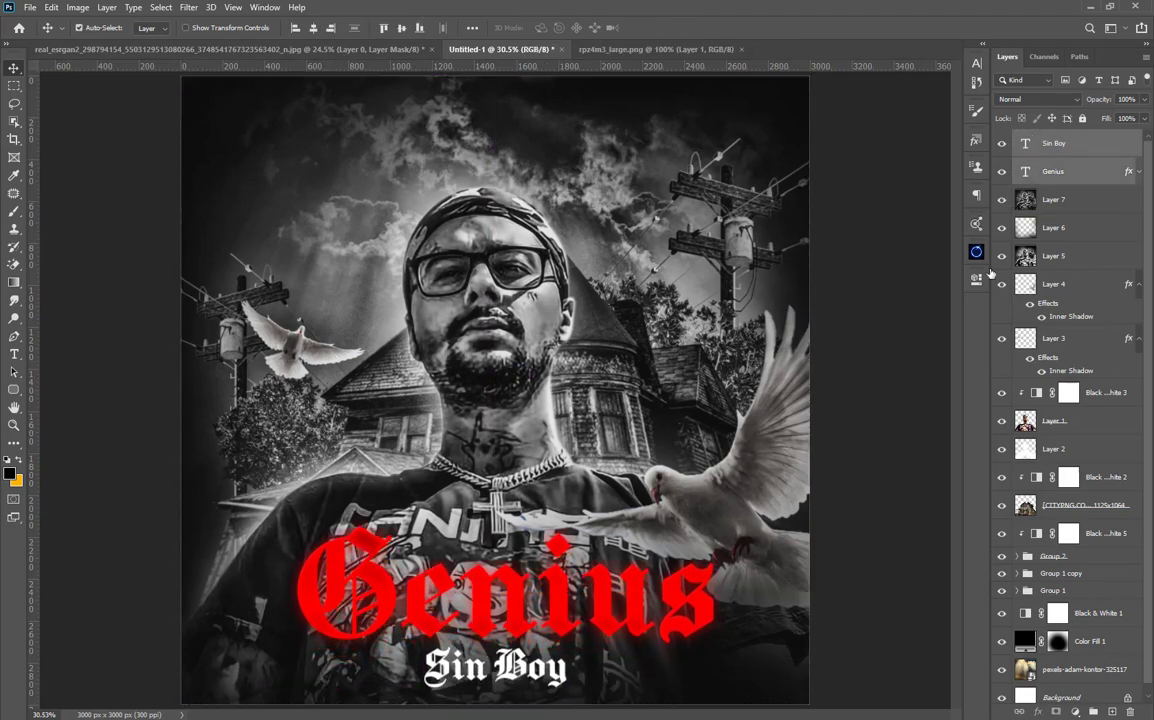
pyautogui.click(868, 466)
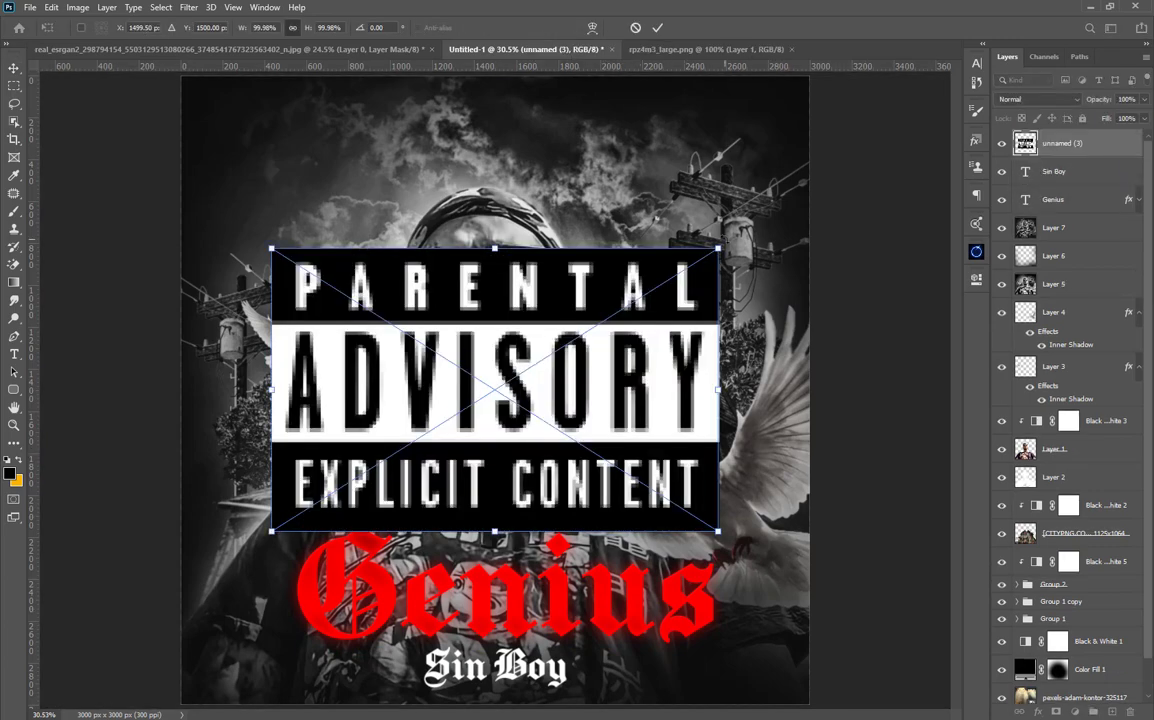
# Step: Scale the placed Parental Advisory label to 11% and position it in the lower-right corner of the cover
pyautogui.moveTo(718, 250); pyautogui.dragTo(367, 543)
pyautogui.moveTo(322, 510); pyautogui.dragTo(786, 668)
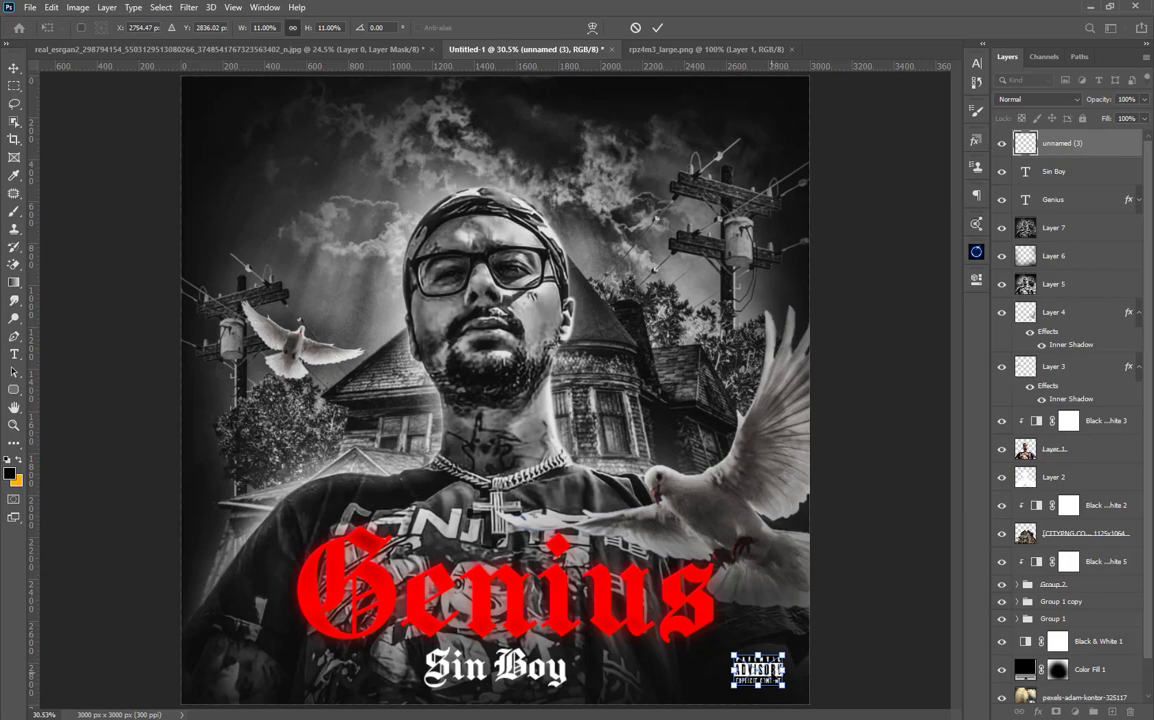
pyautogui.press('Return')
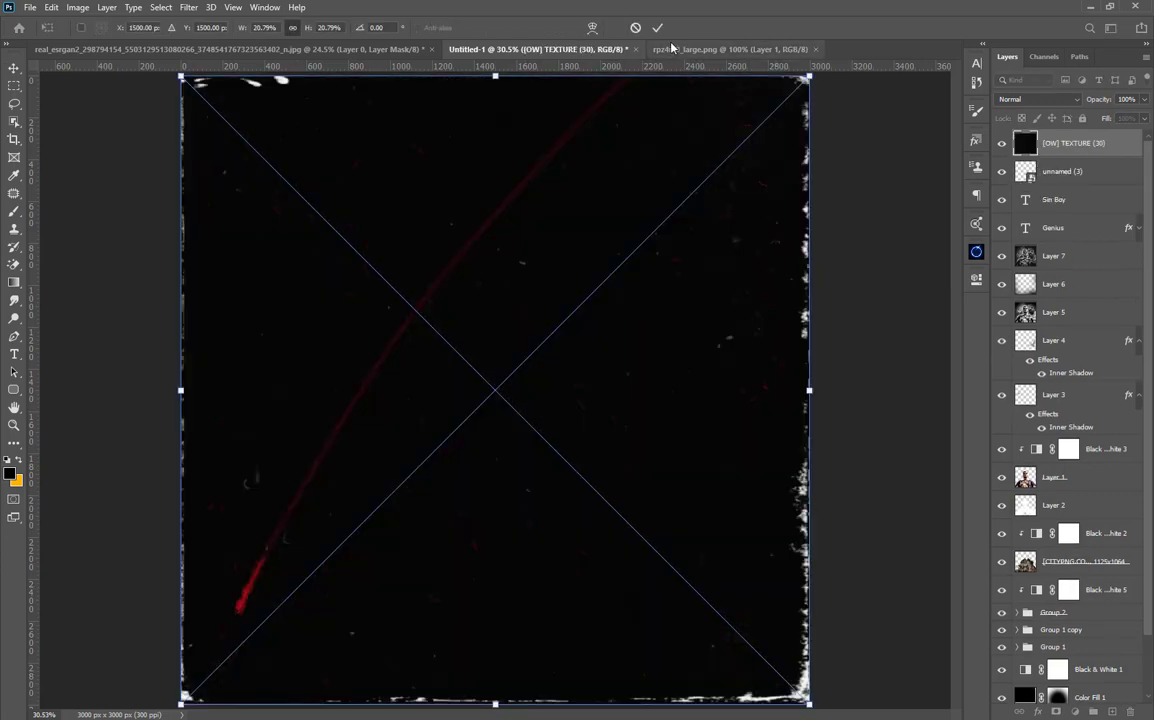
# Step: Confirm placing the [OW] TEXTURE (30) image over the whole cover and set its blending mode to Screen
pyautogui.click(657, 27)
pyautogui.click(1023, 100)
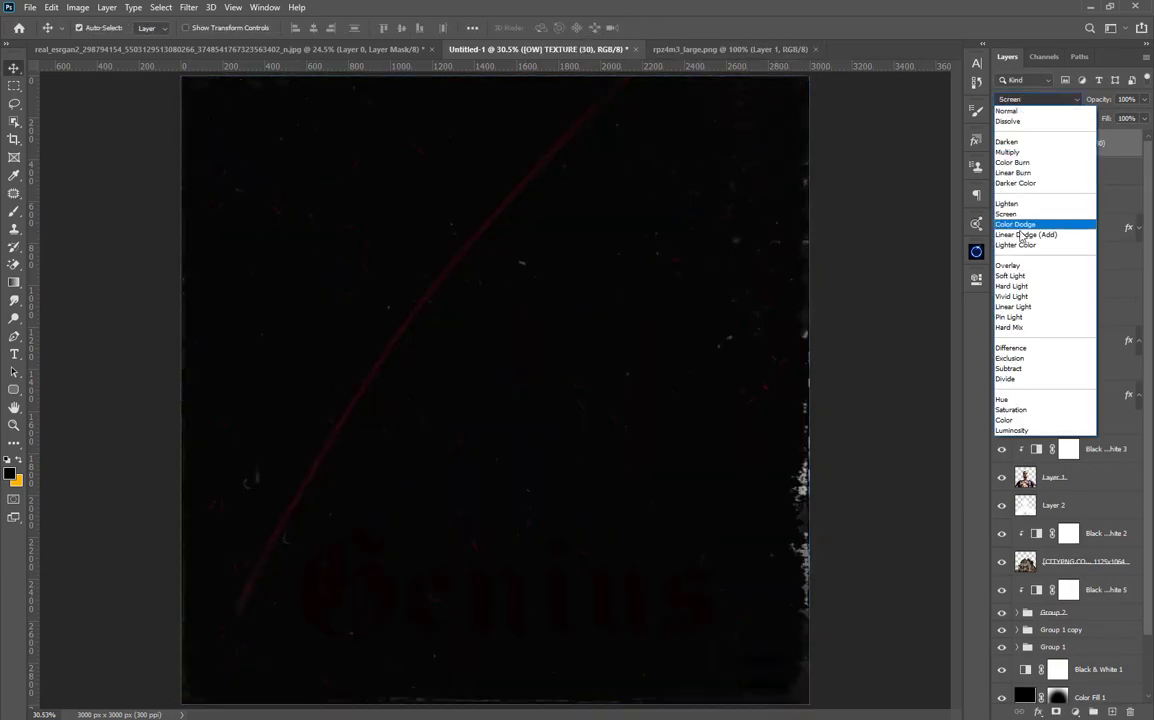
pyautogui.click(1016, 215)
pyautogui.click(892, 312)
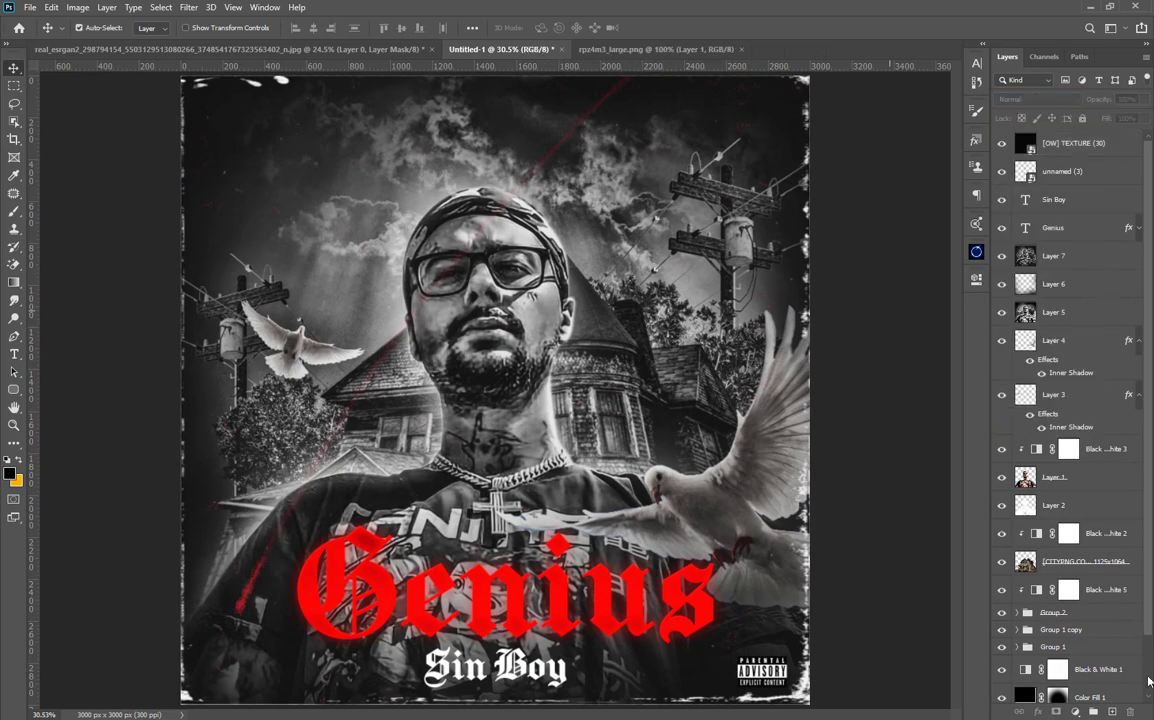
# Step: Add a new empty layer at the top of the layer stack
pyautogui.click(1110, 711)
pyautogui.click(77, 7)
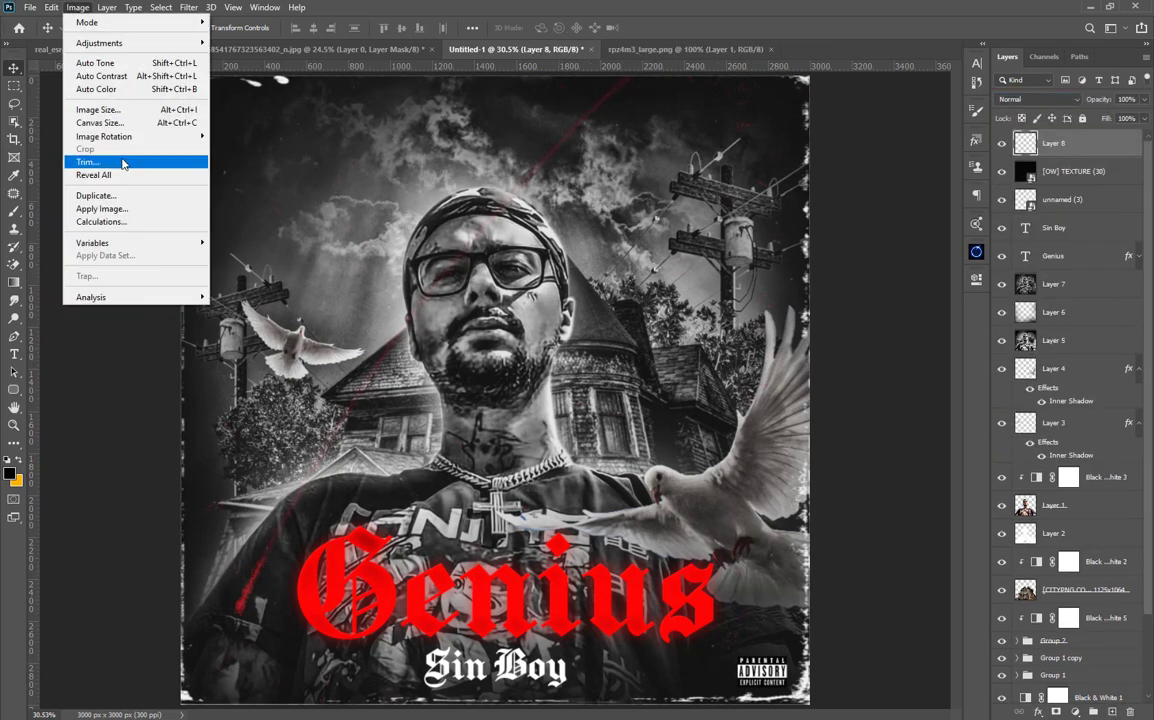
pyautogui.click(146, 218)
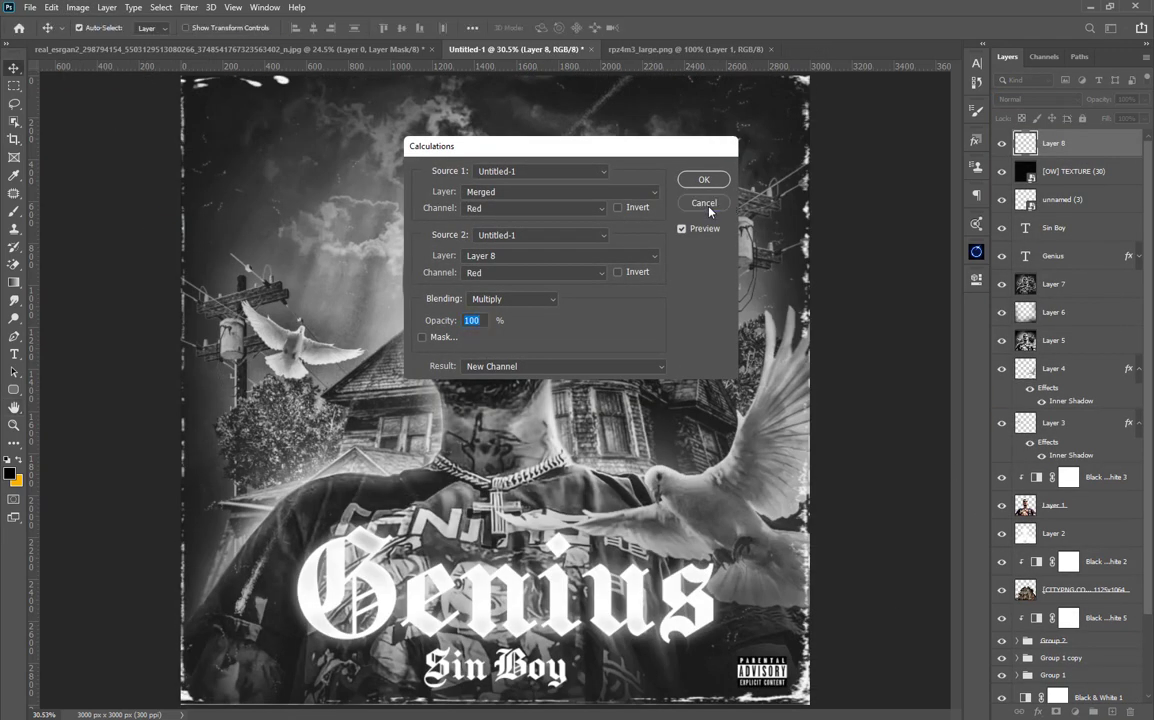
pyautogui.click(704, 203)
# Step: Fill the new layer using Apply Image with the merged RGB artwork, Multiply blending and 100% opacity
pyautogui.click(77, 7)
pyautogui.click(120, 209)
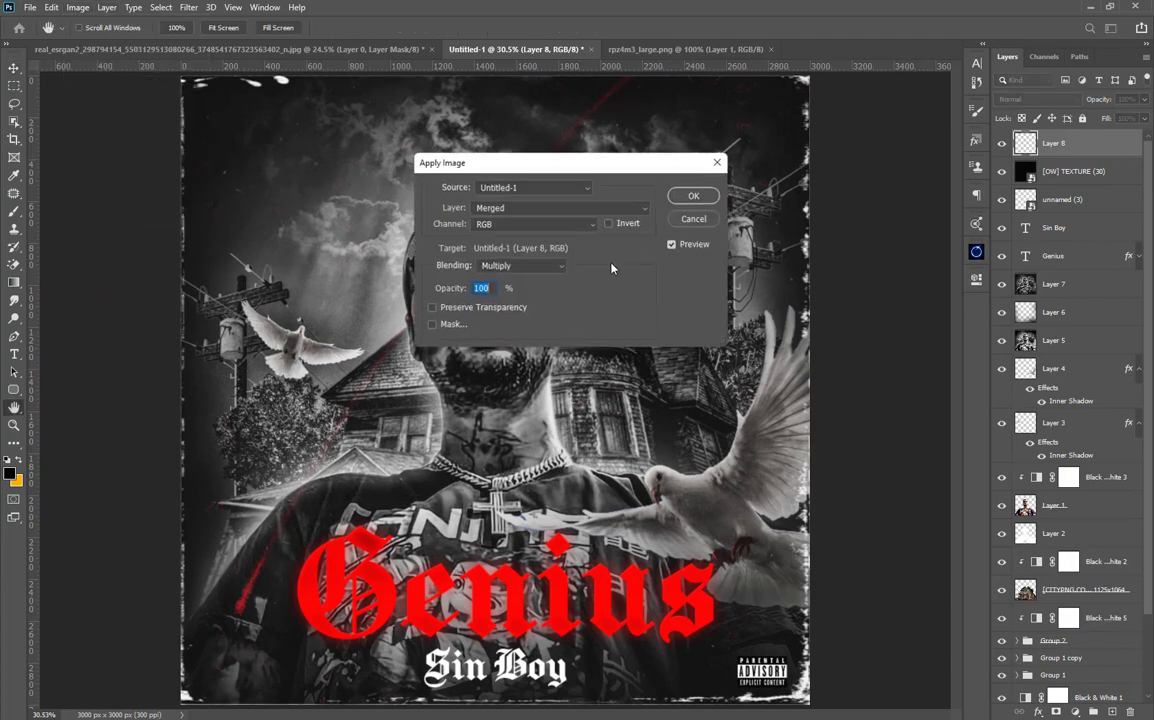
pyautogui.click(629, 180)
# Step: Apply an Add Noise filter of 12.03% with uniform distribution to the merged top layer, and deselect all layers
pyautogui.click(199, 10)
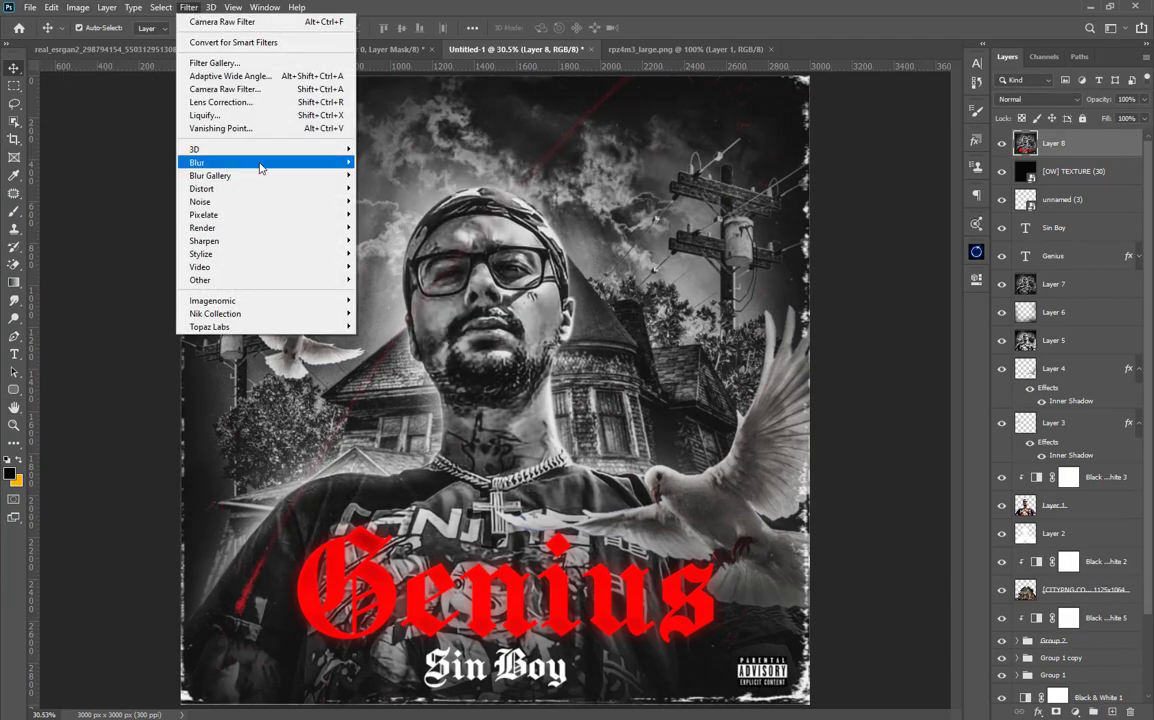
pyautogui.moveTo(263, 202)
pyautogui.click(388, 202)
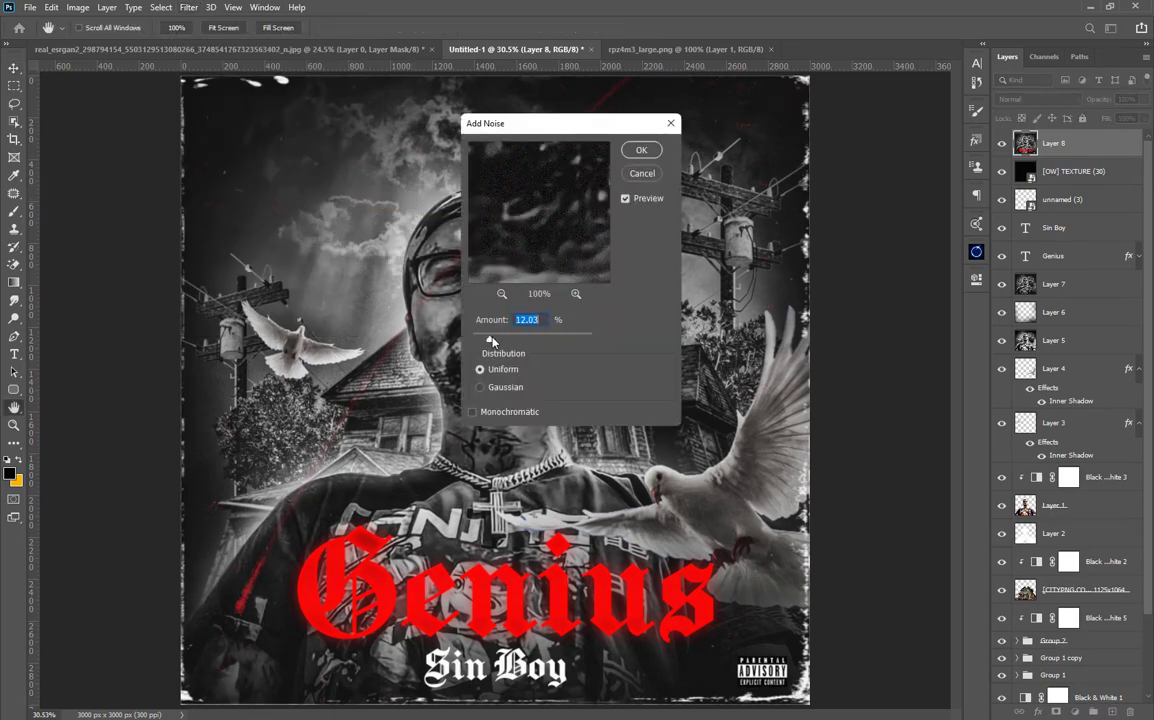
pyautogui.click(639, 151)
pyautogui.press('v')
pyautogui.hotkey('ctrl', 'alt', 'a')
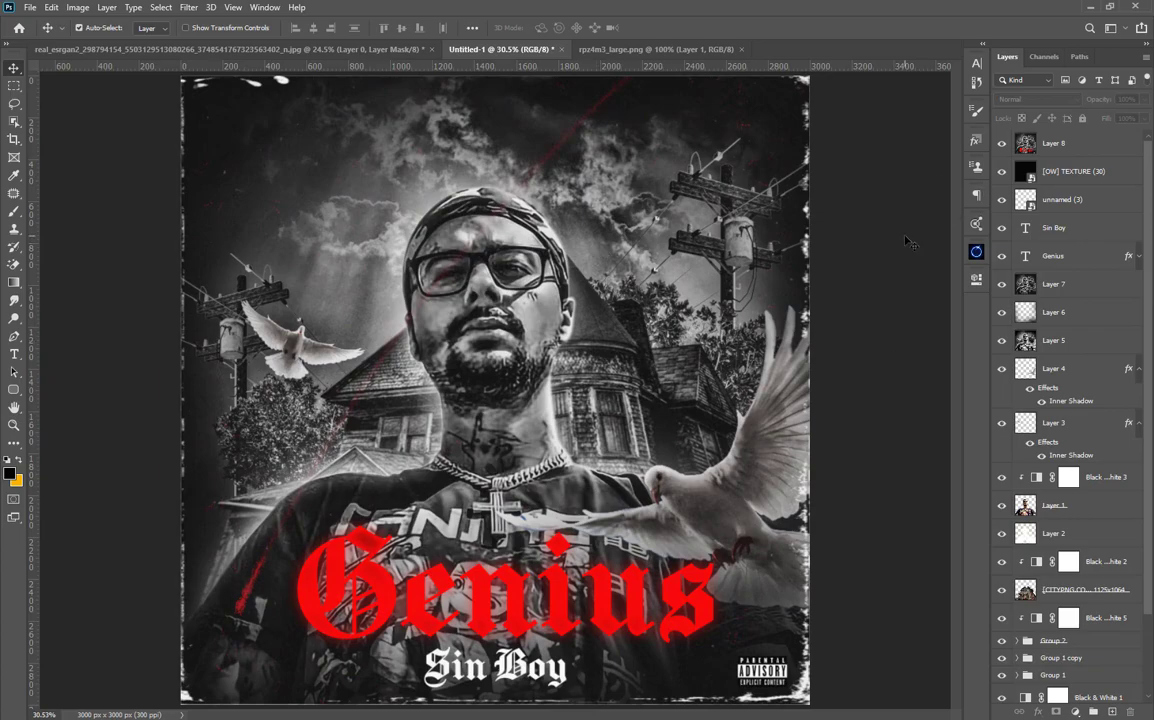